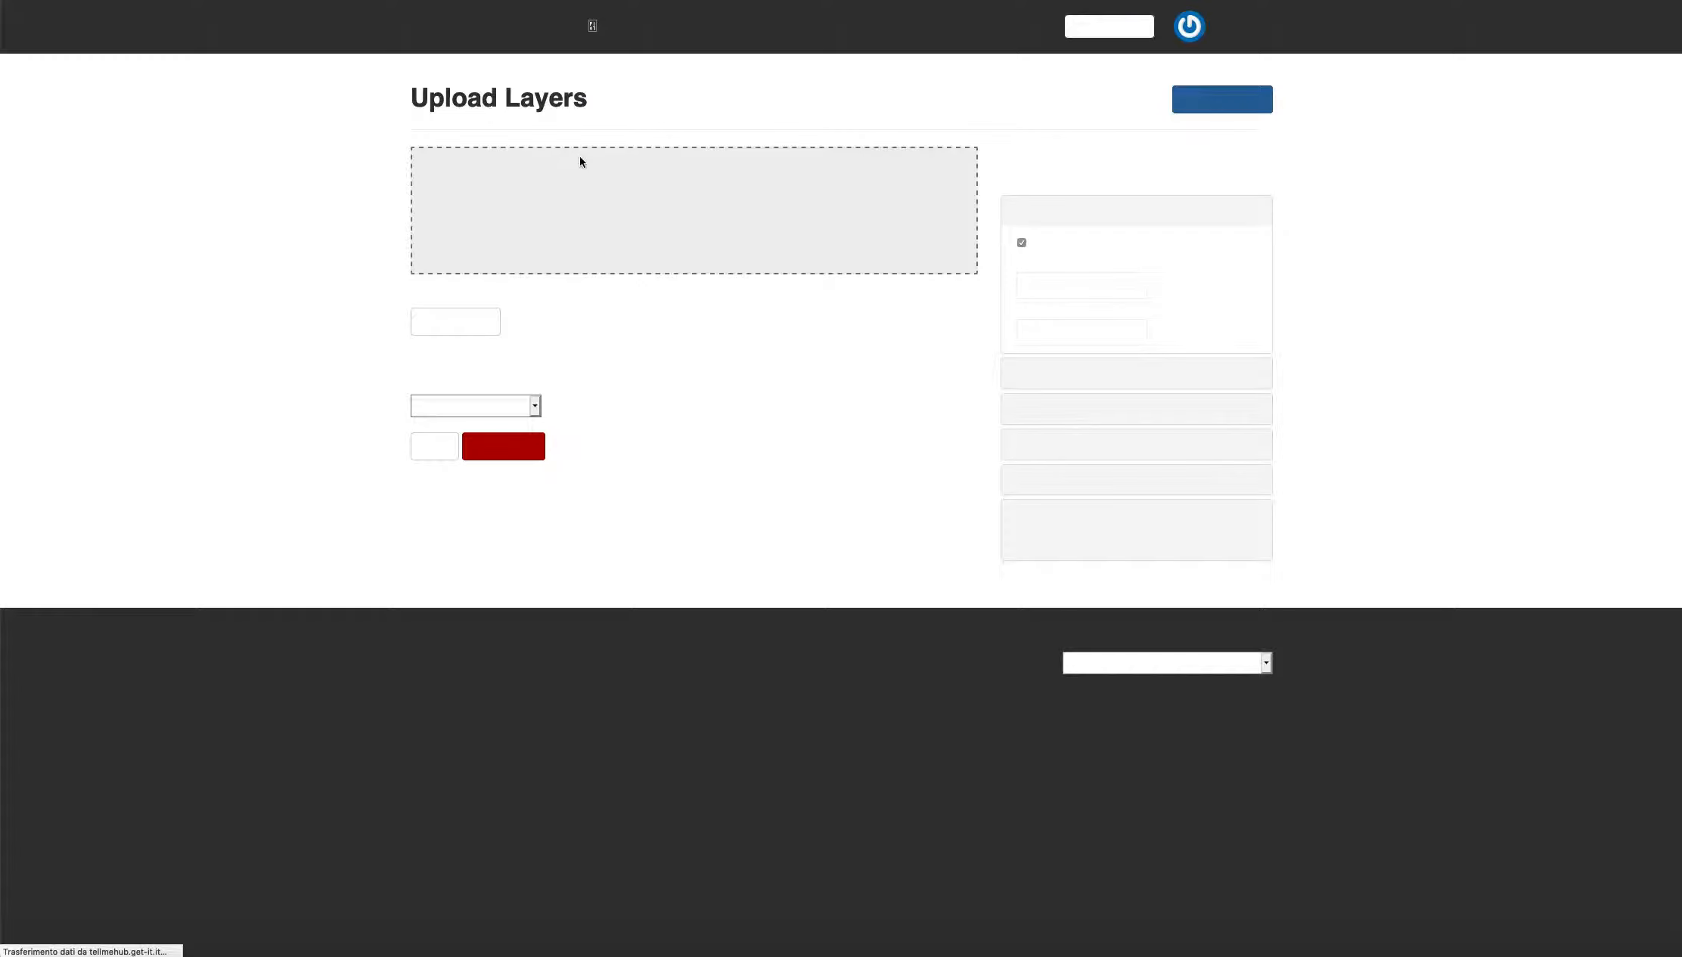
Step: Add the dbf, prj, shp and shx files of global_oil_pipelines_7z9 from the DATI XL oil pipeline folder for upload
click(464, 331)
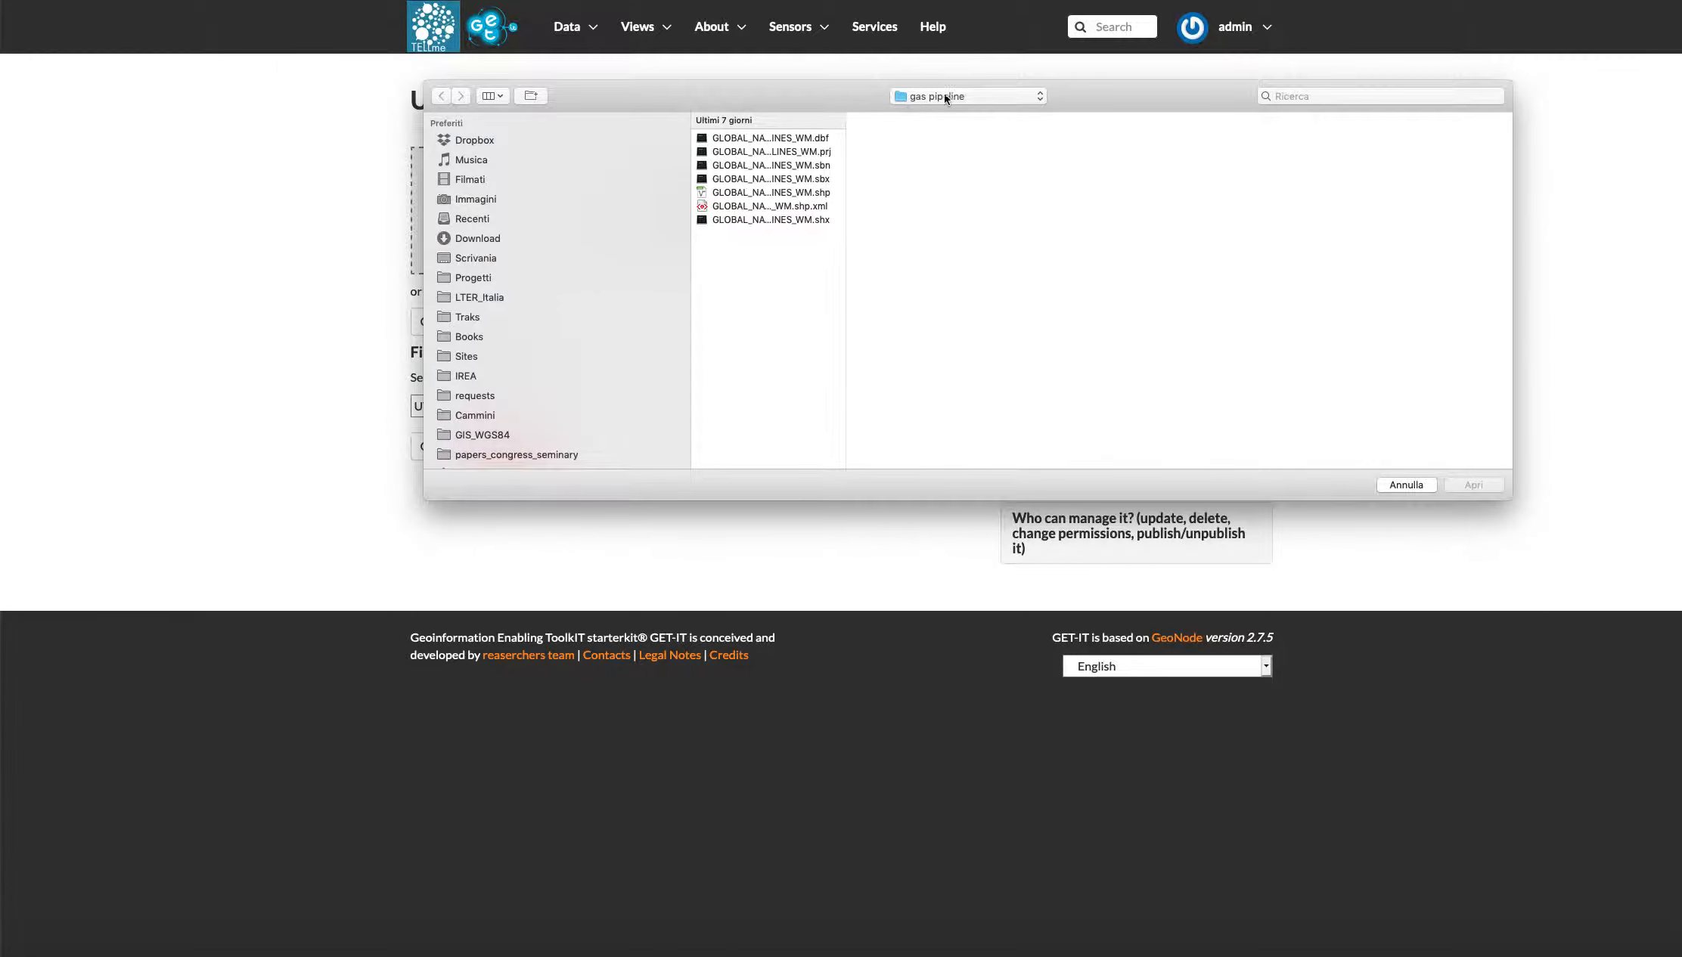
click(942, 97)
click(938, 125)
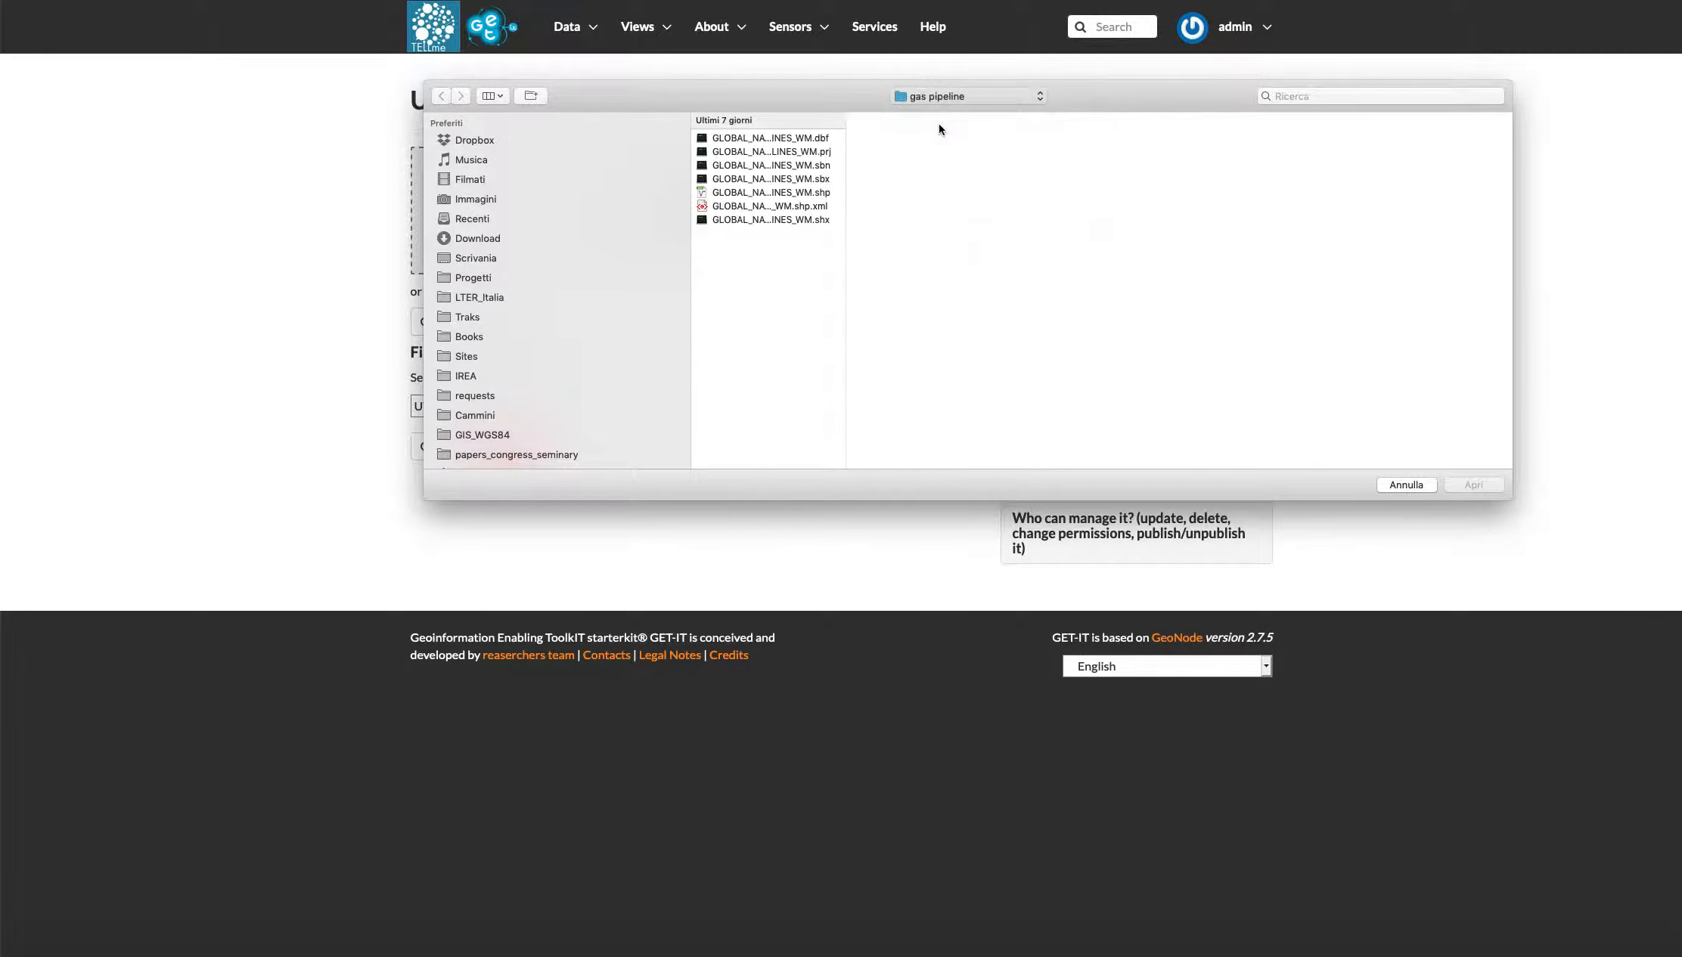
click(1034, 152)
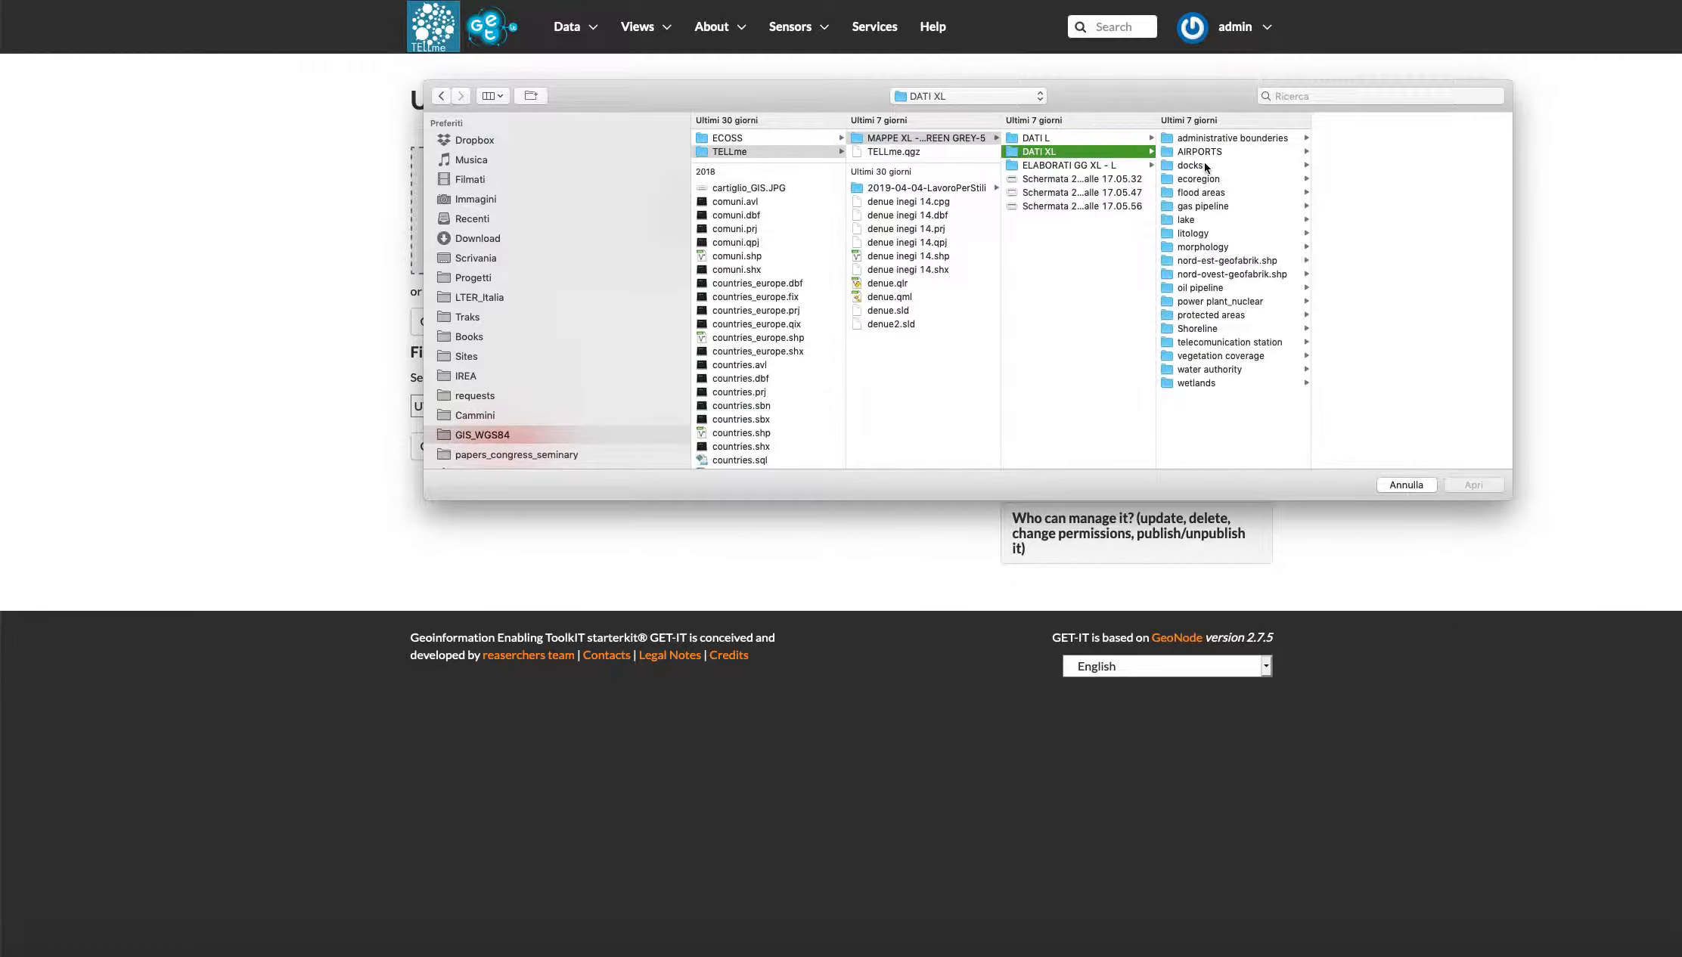
click(1198, 289)
click(1408, 191)
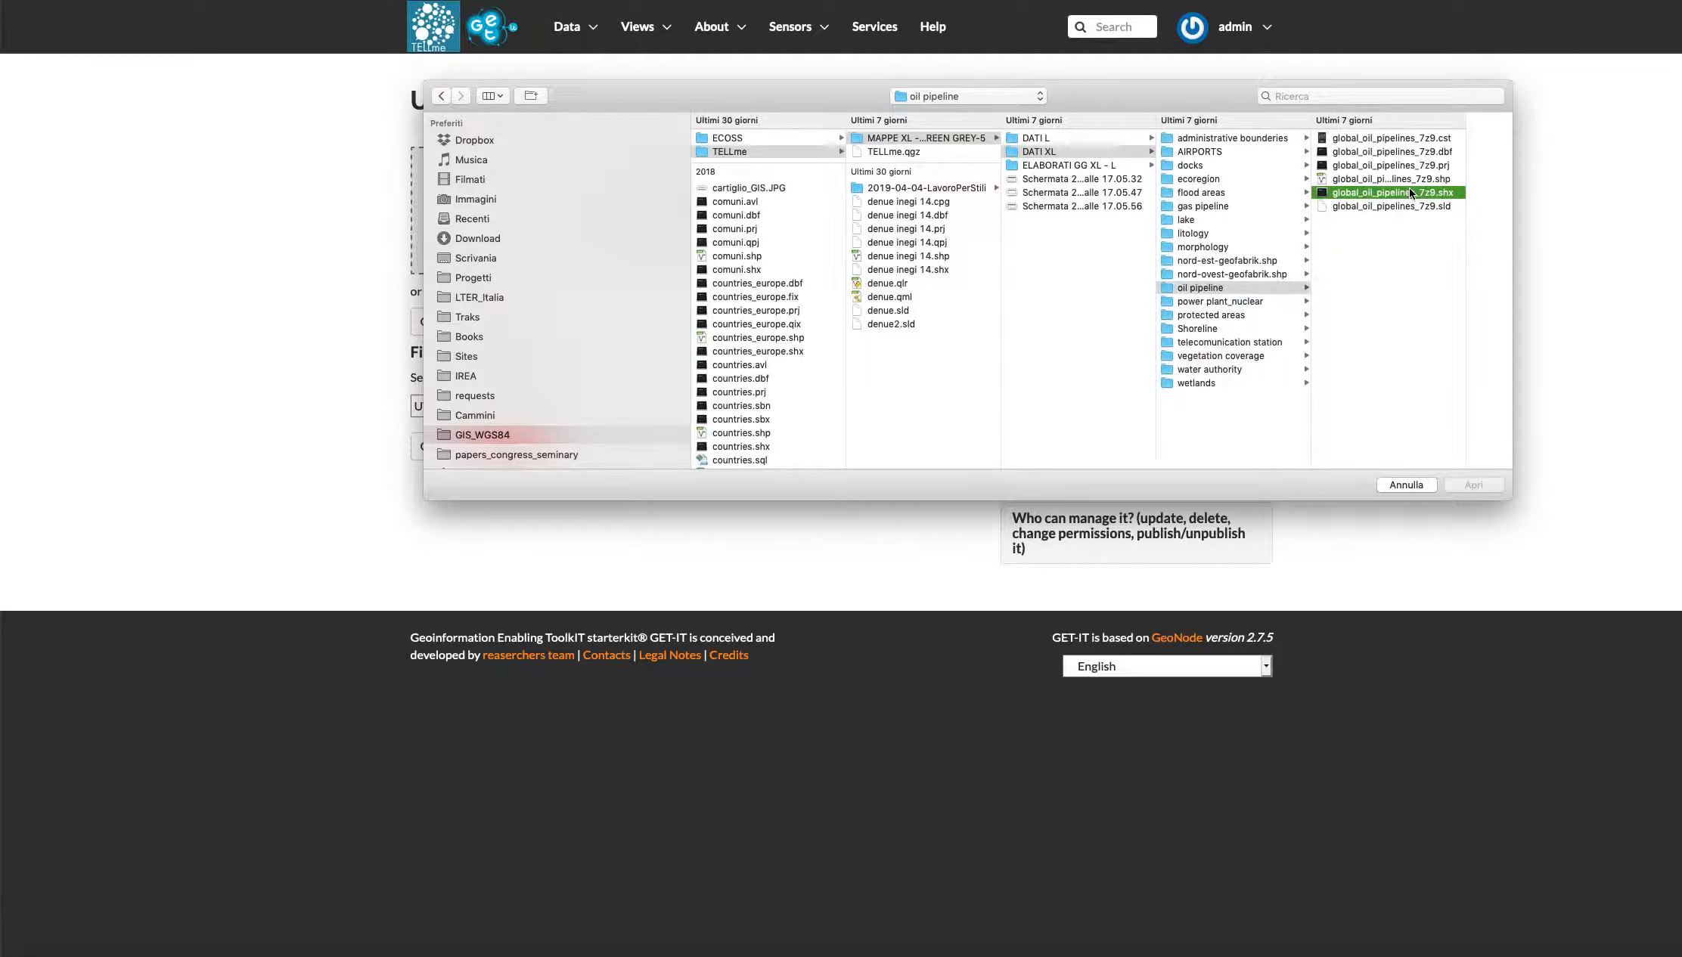
shift+click(1296, 153)
click(1471, 485)
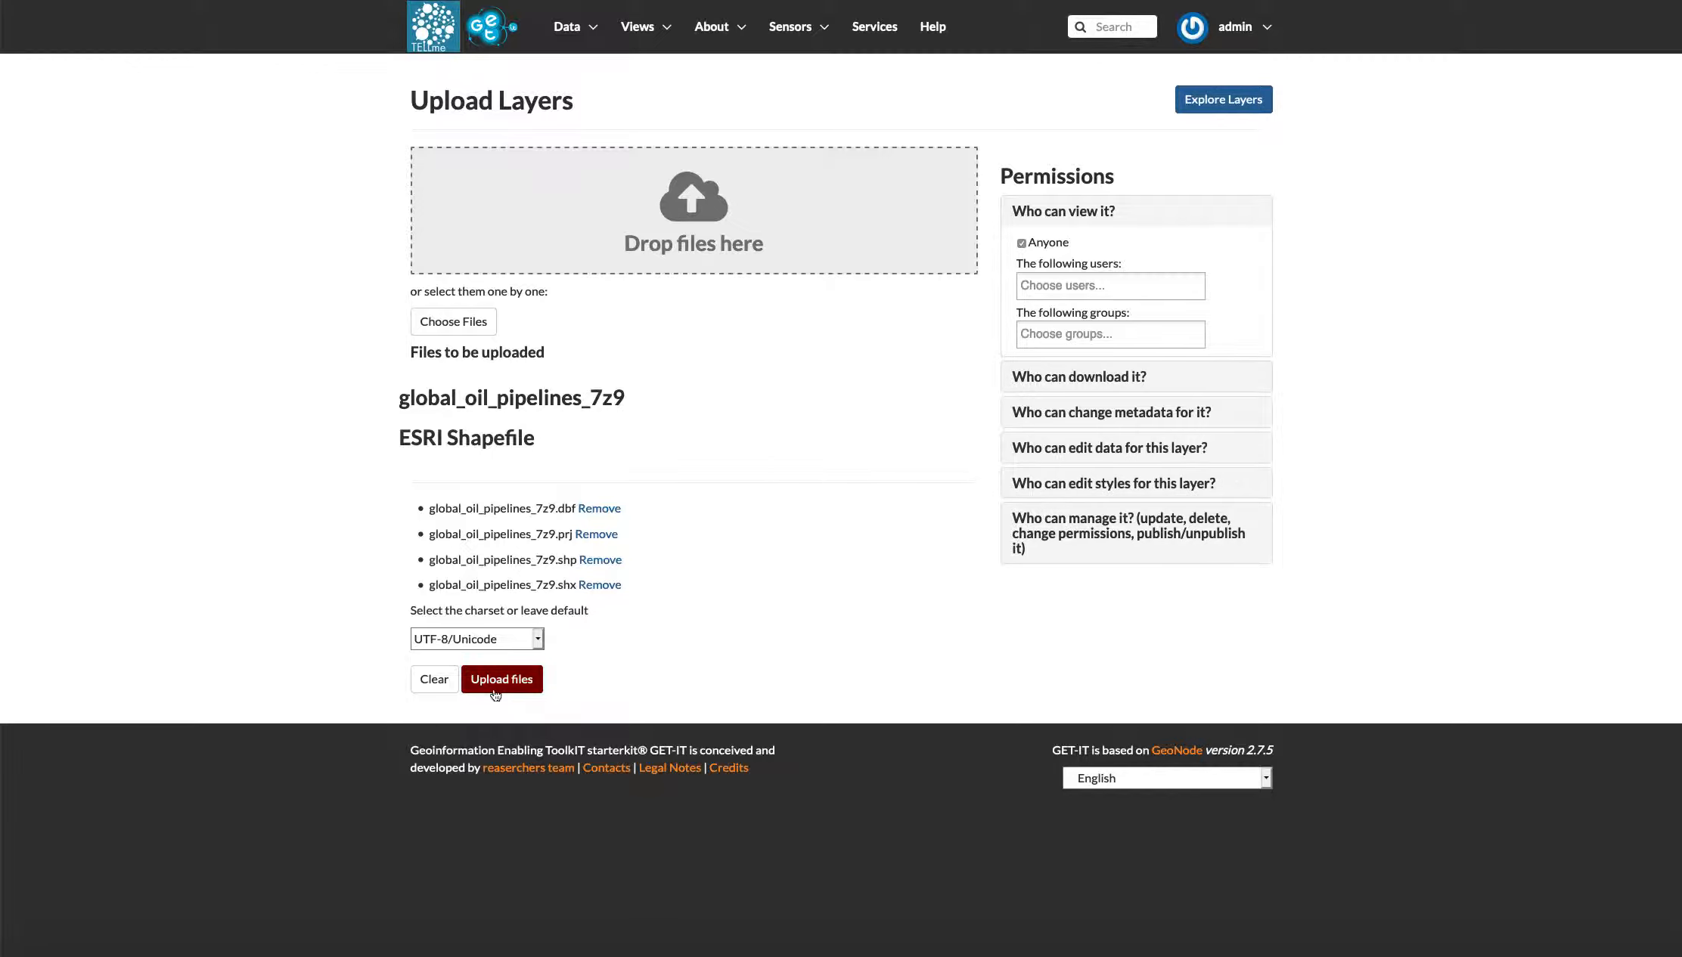
Step: Allow the CNR-IREA and PoliMi group to change the layer's metadata
click(1112, 414)
click(1046, 511)
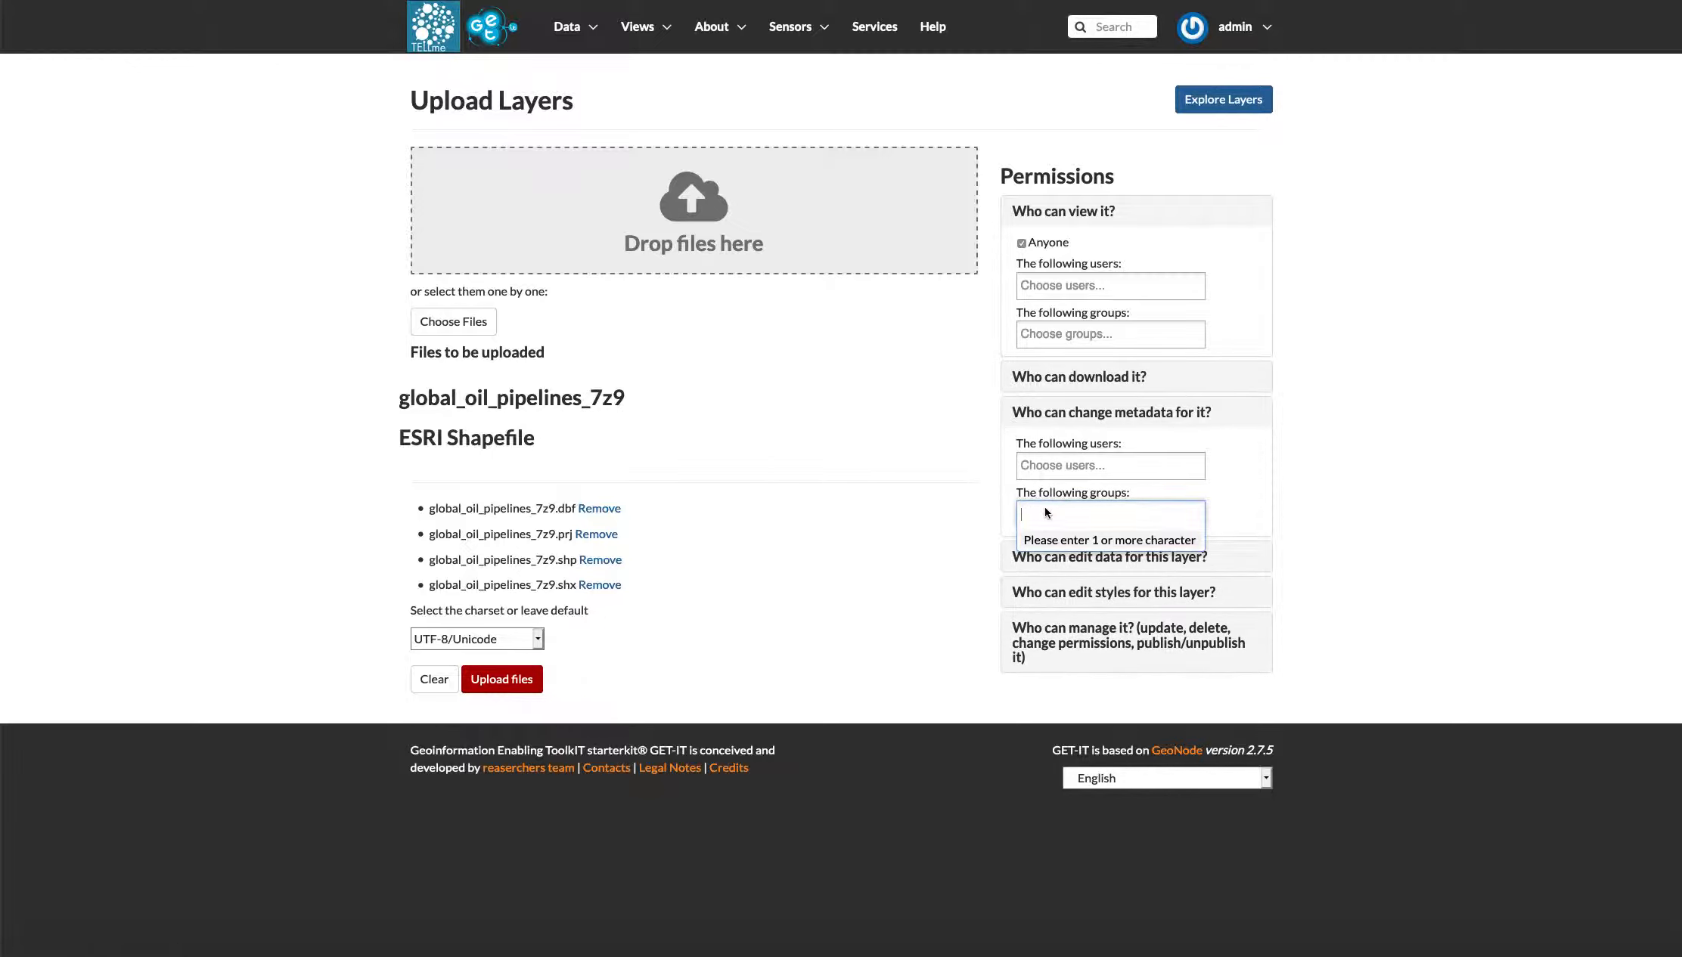
text(cnr)
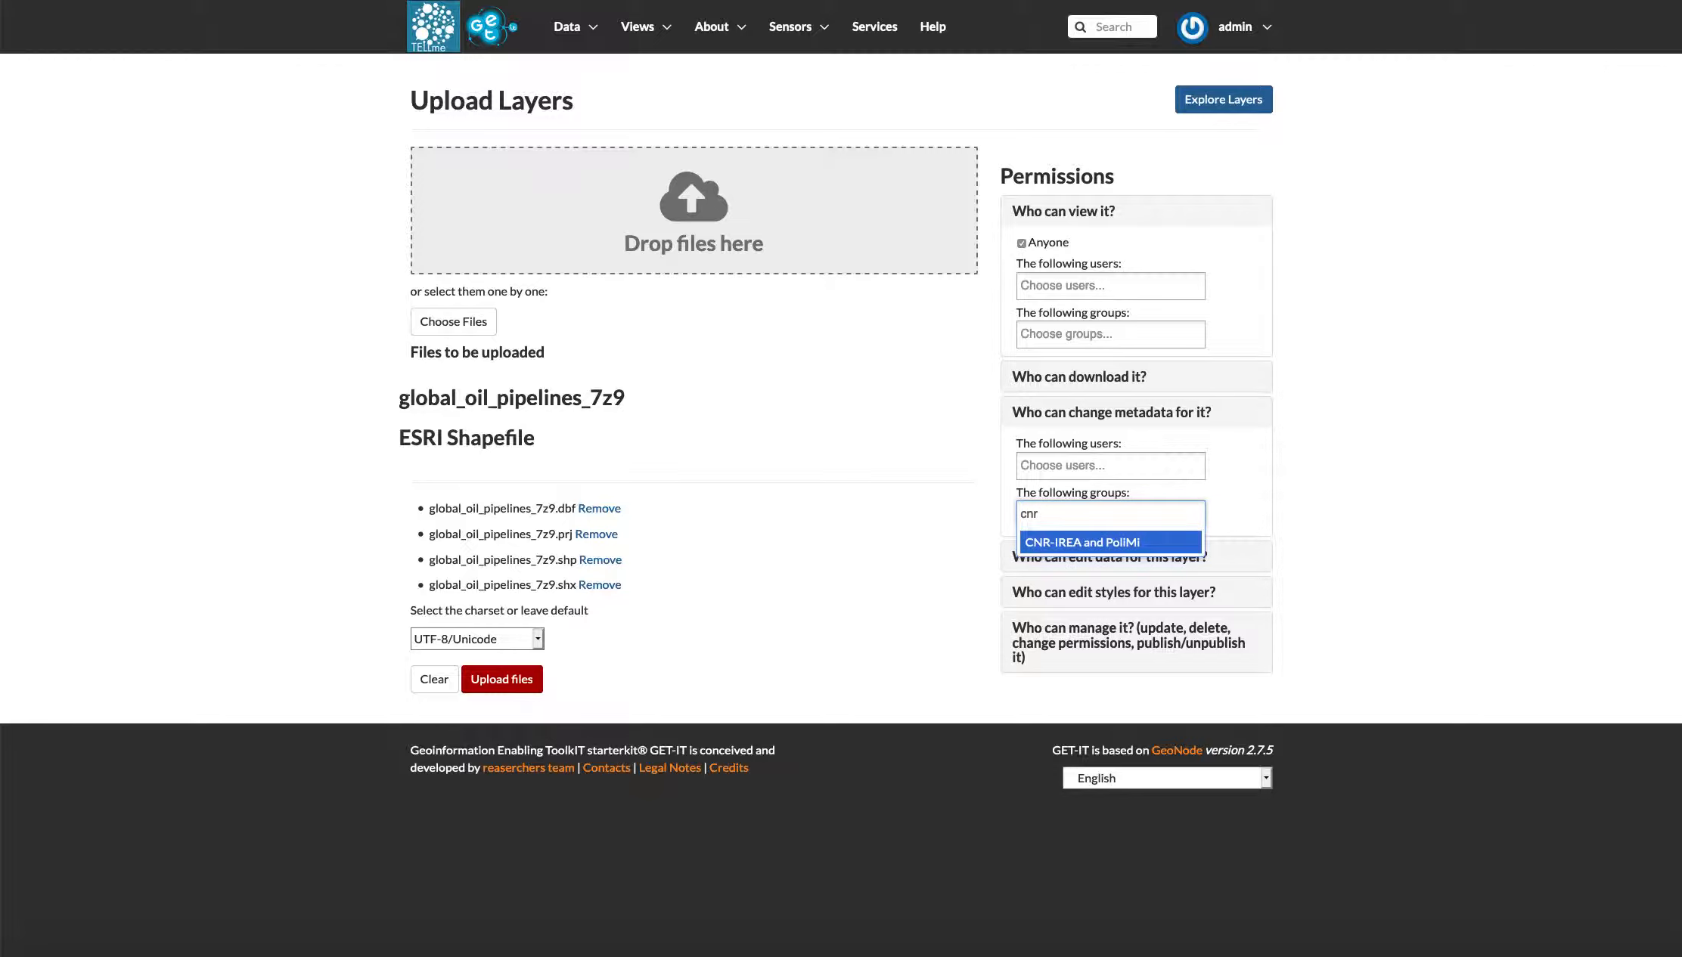
click(1051, 543)
Step: Allow the CNR-IREA and PoliMi group to edit the layer's data
click(1049, 557)
click(1053, 664)
text(cnr)
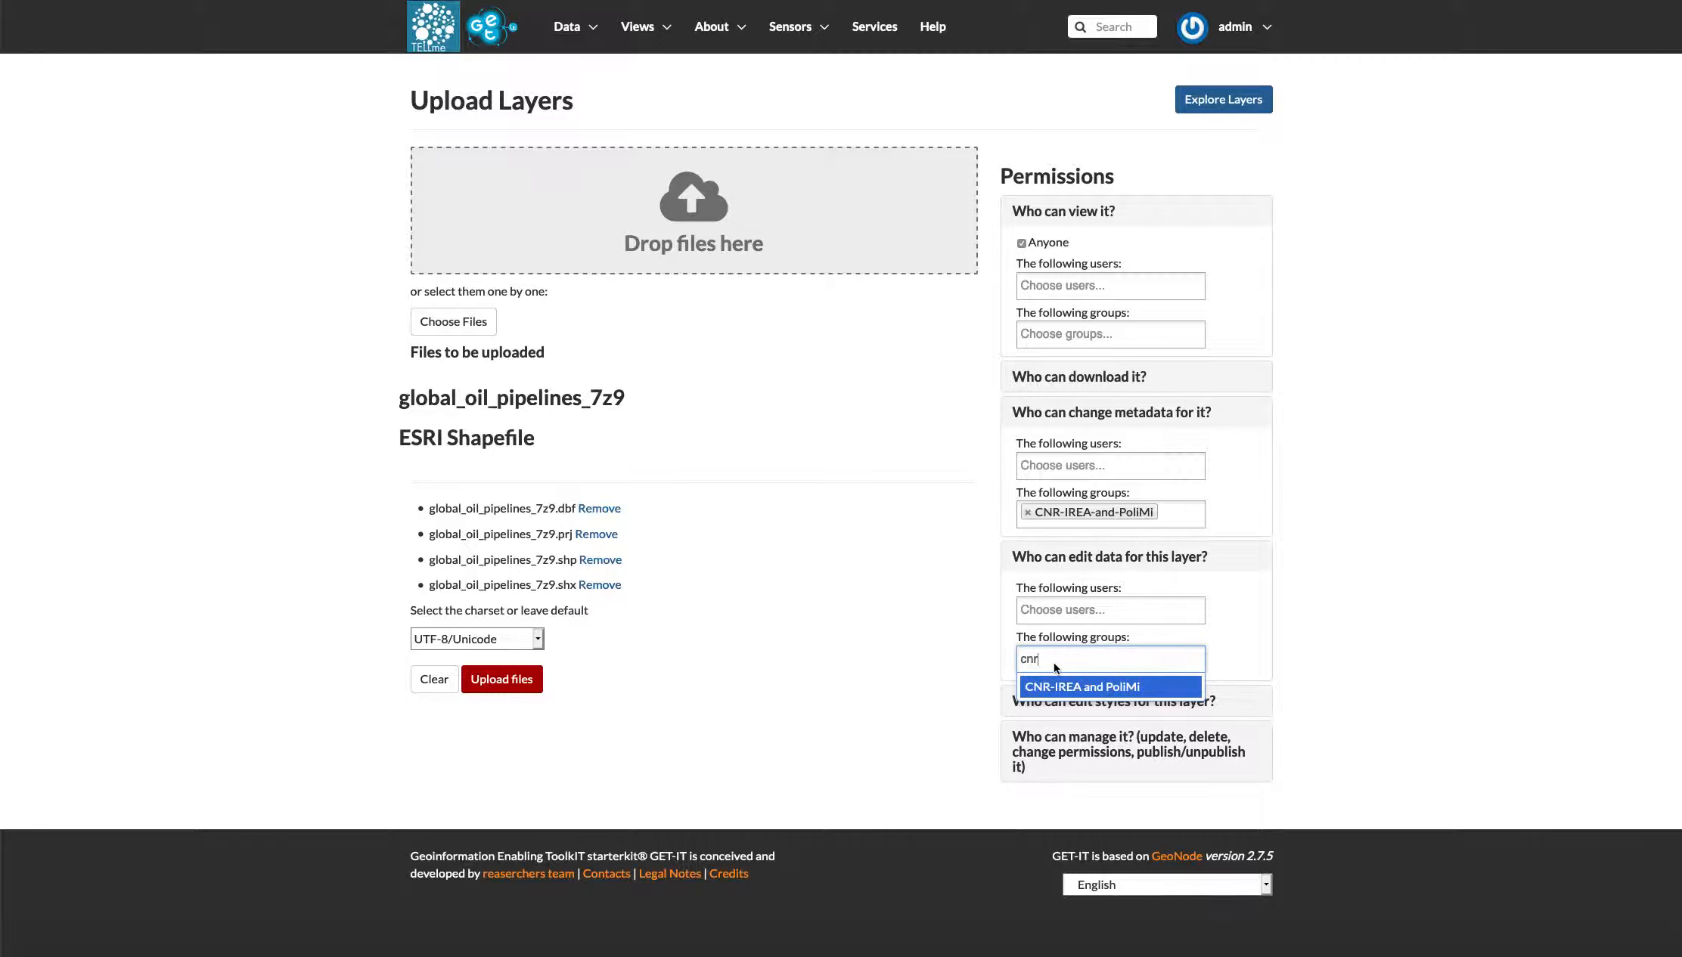
click(1057, 687)
Step: Allow the CNR-IREA and PoliMi group to edit the layer's styles
click(1058, 701)
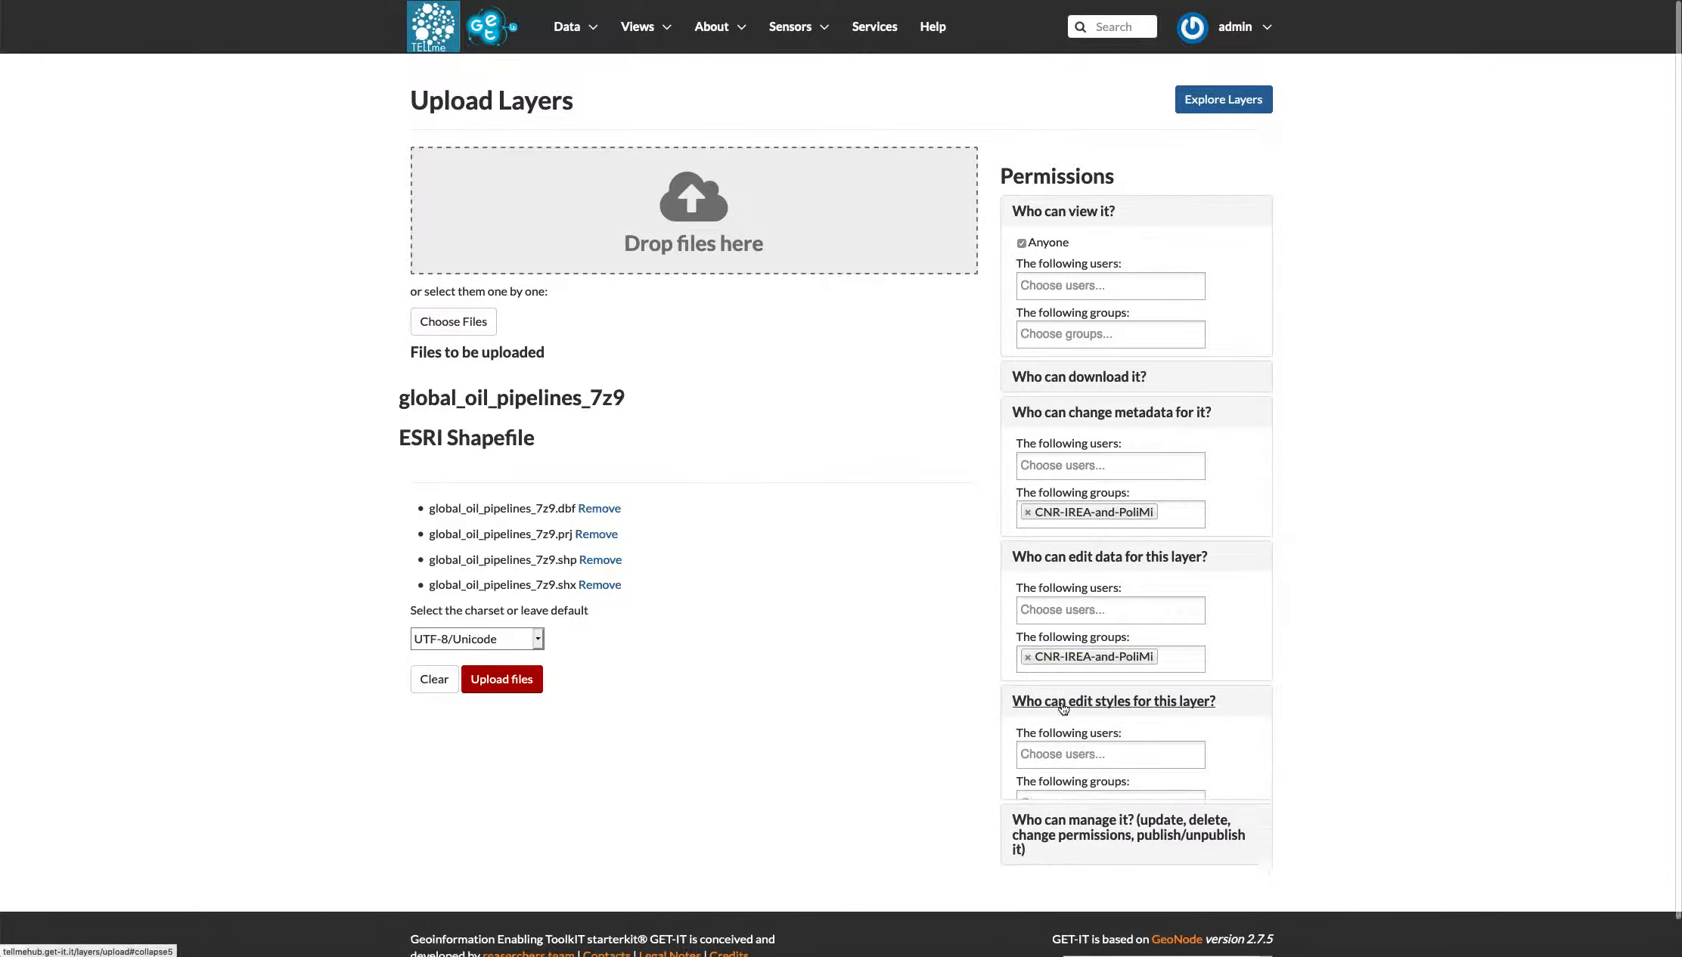
click(1058, 803)
text(cnr)
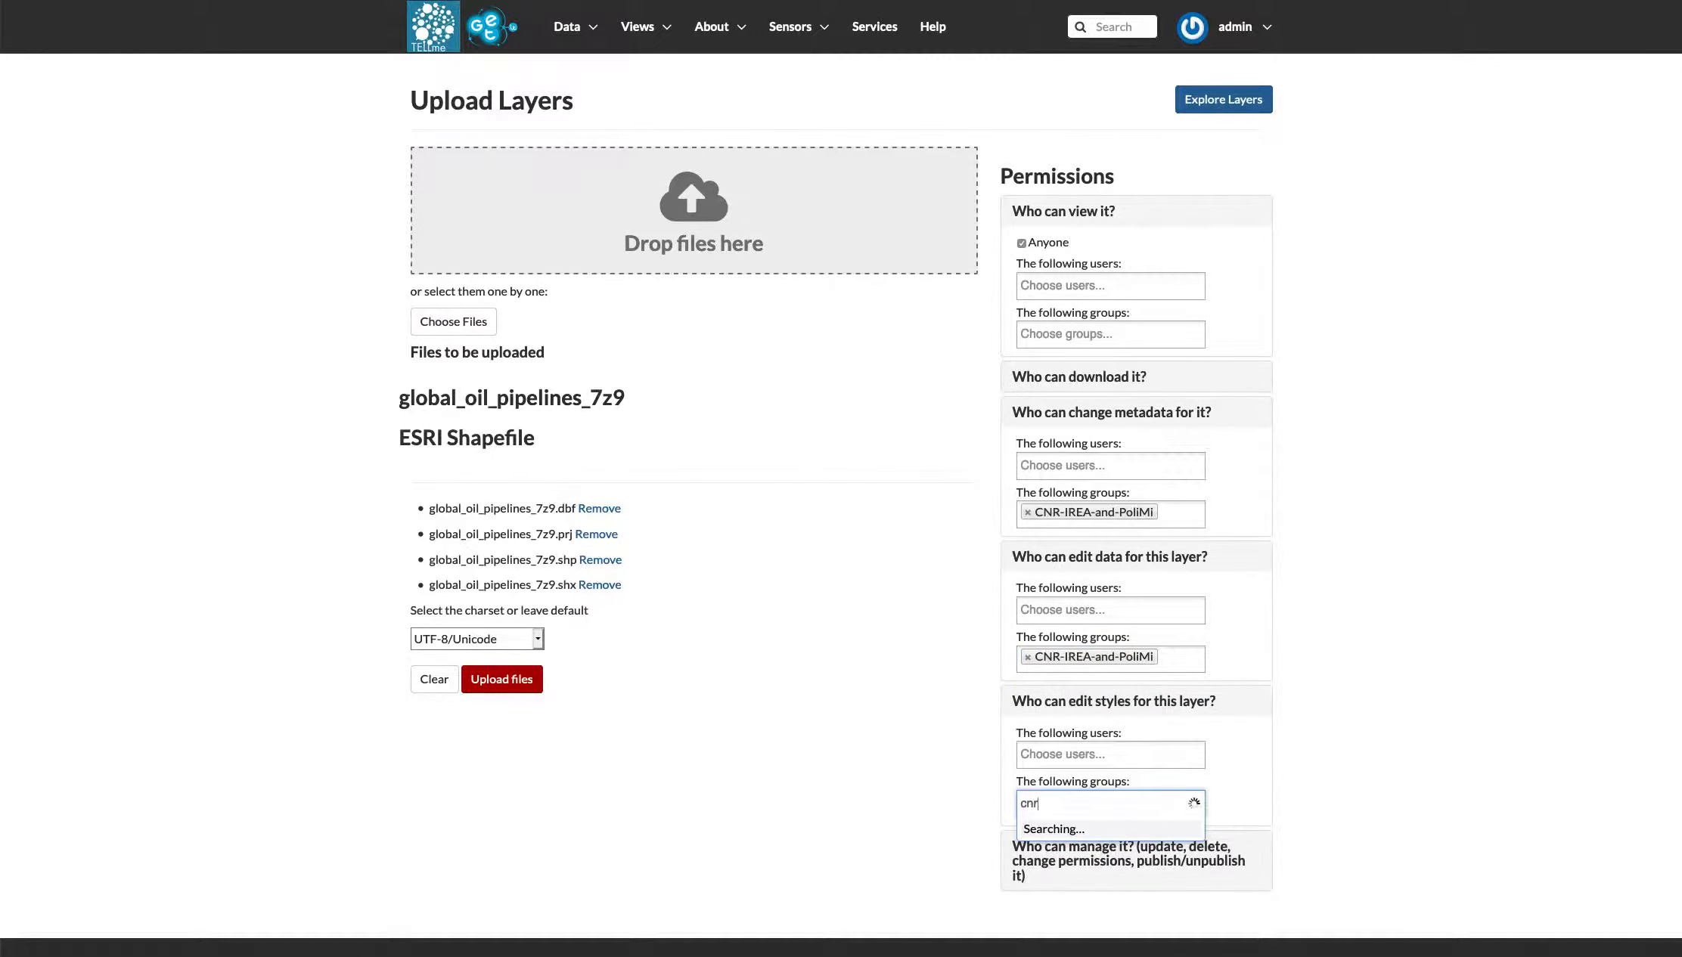
click(1056, 832)
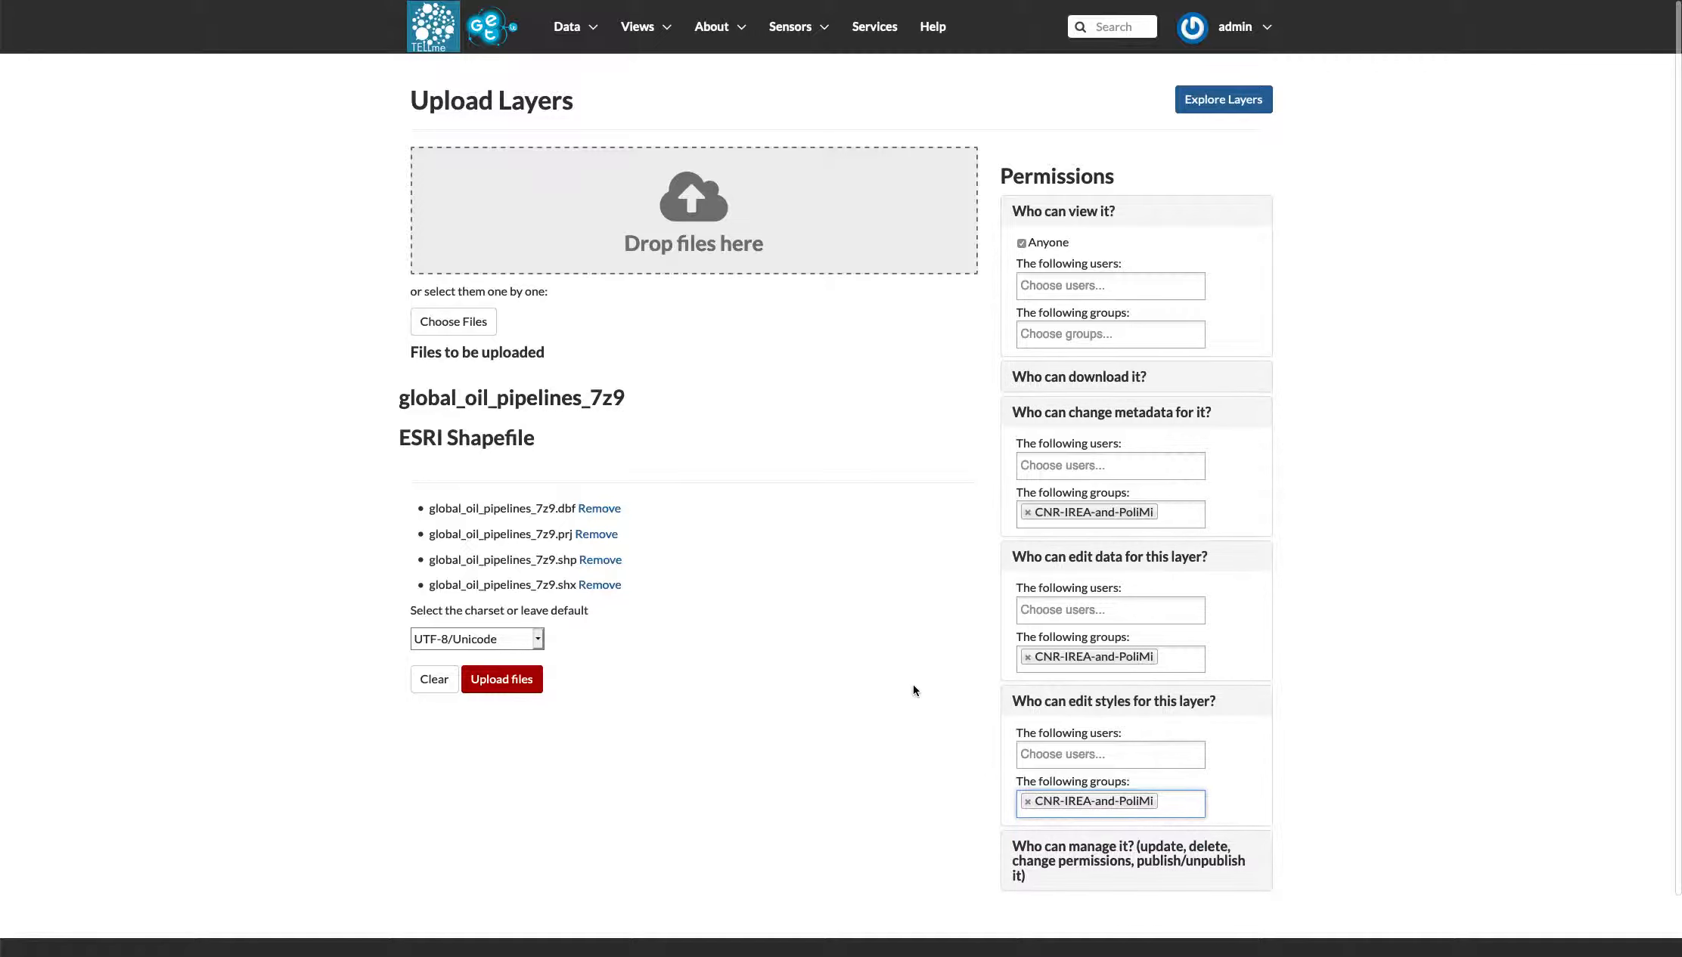
Step: Upload the oil pipelines shapefile and open the uploaded layer's metadata for editing
click(530, 680)
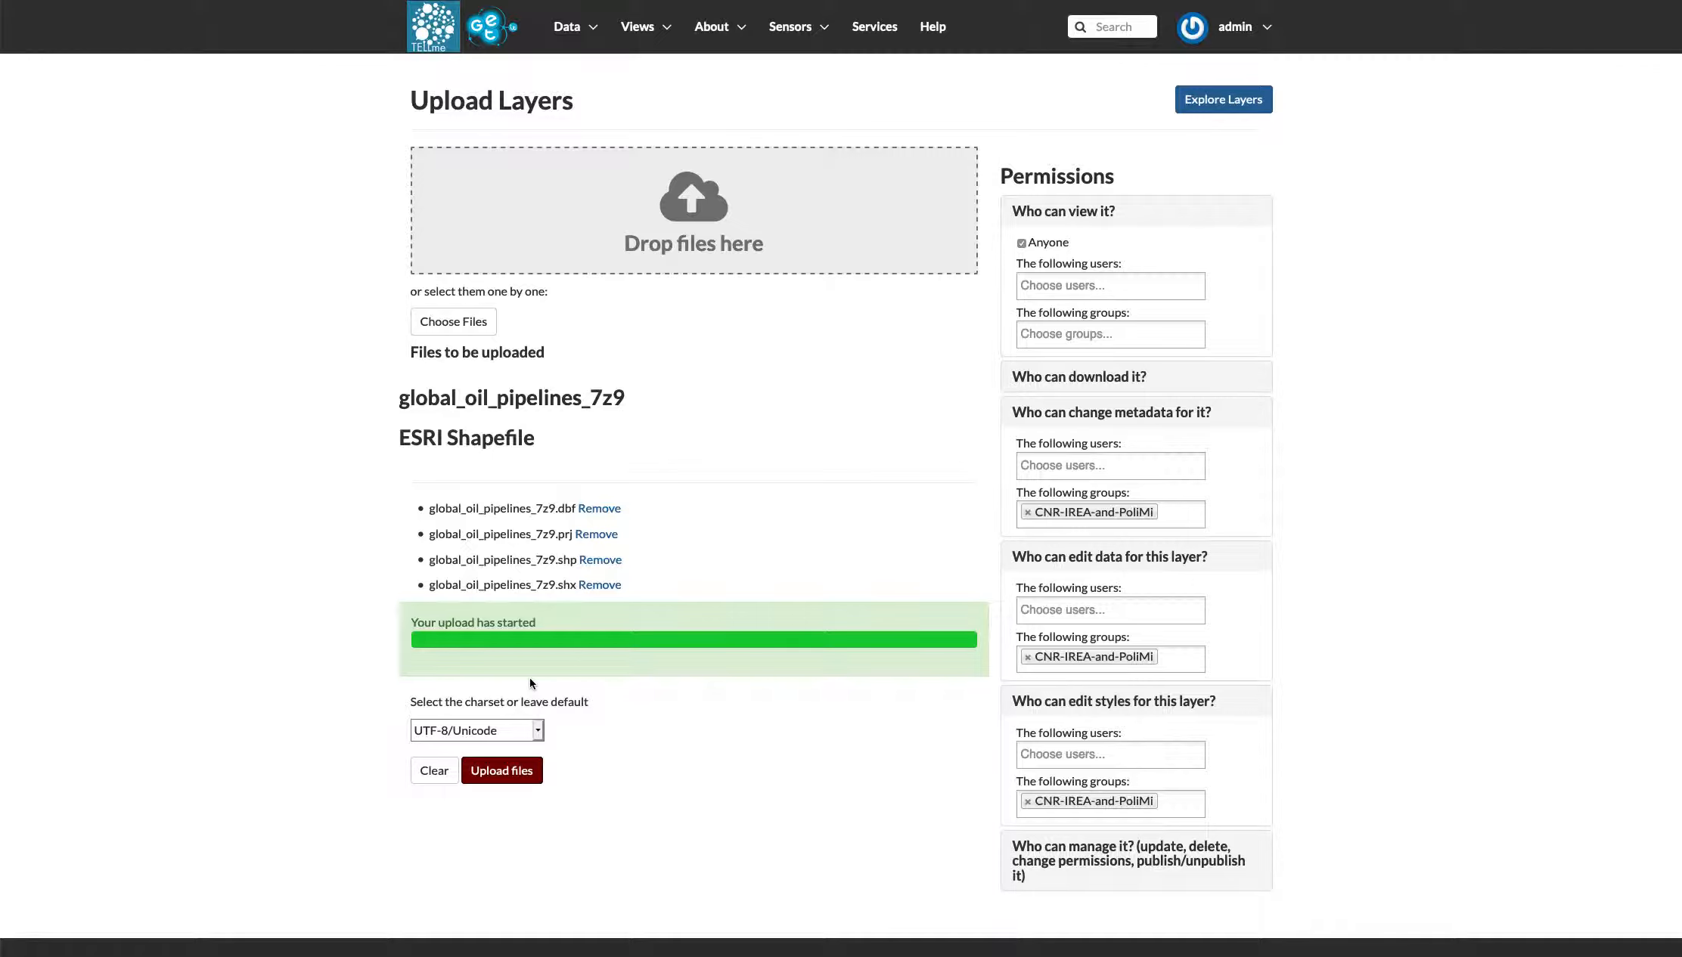
click(527, 673)
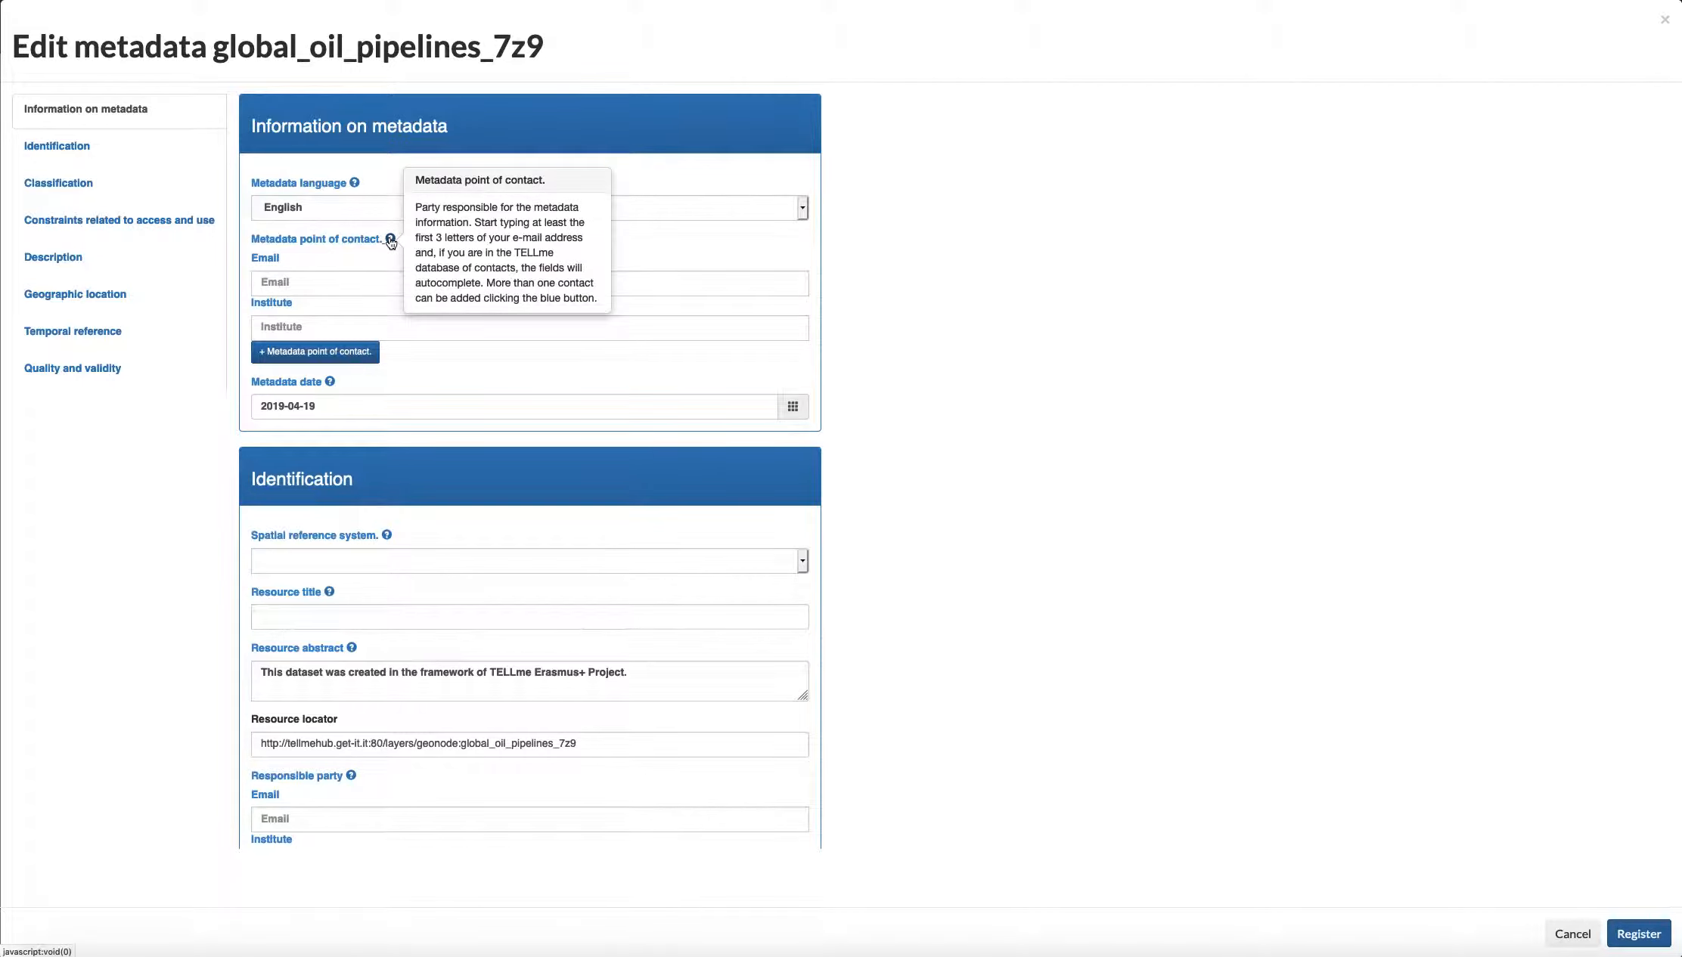
Step: Fill in the metadata point of contact by picking the contact's IREA e-mail from the suggestions
click(350, 283)
text(taglio)
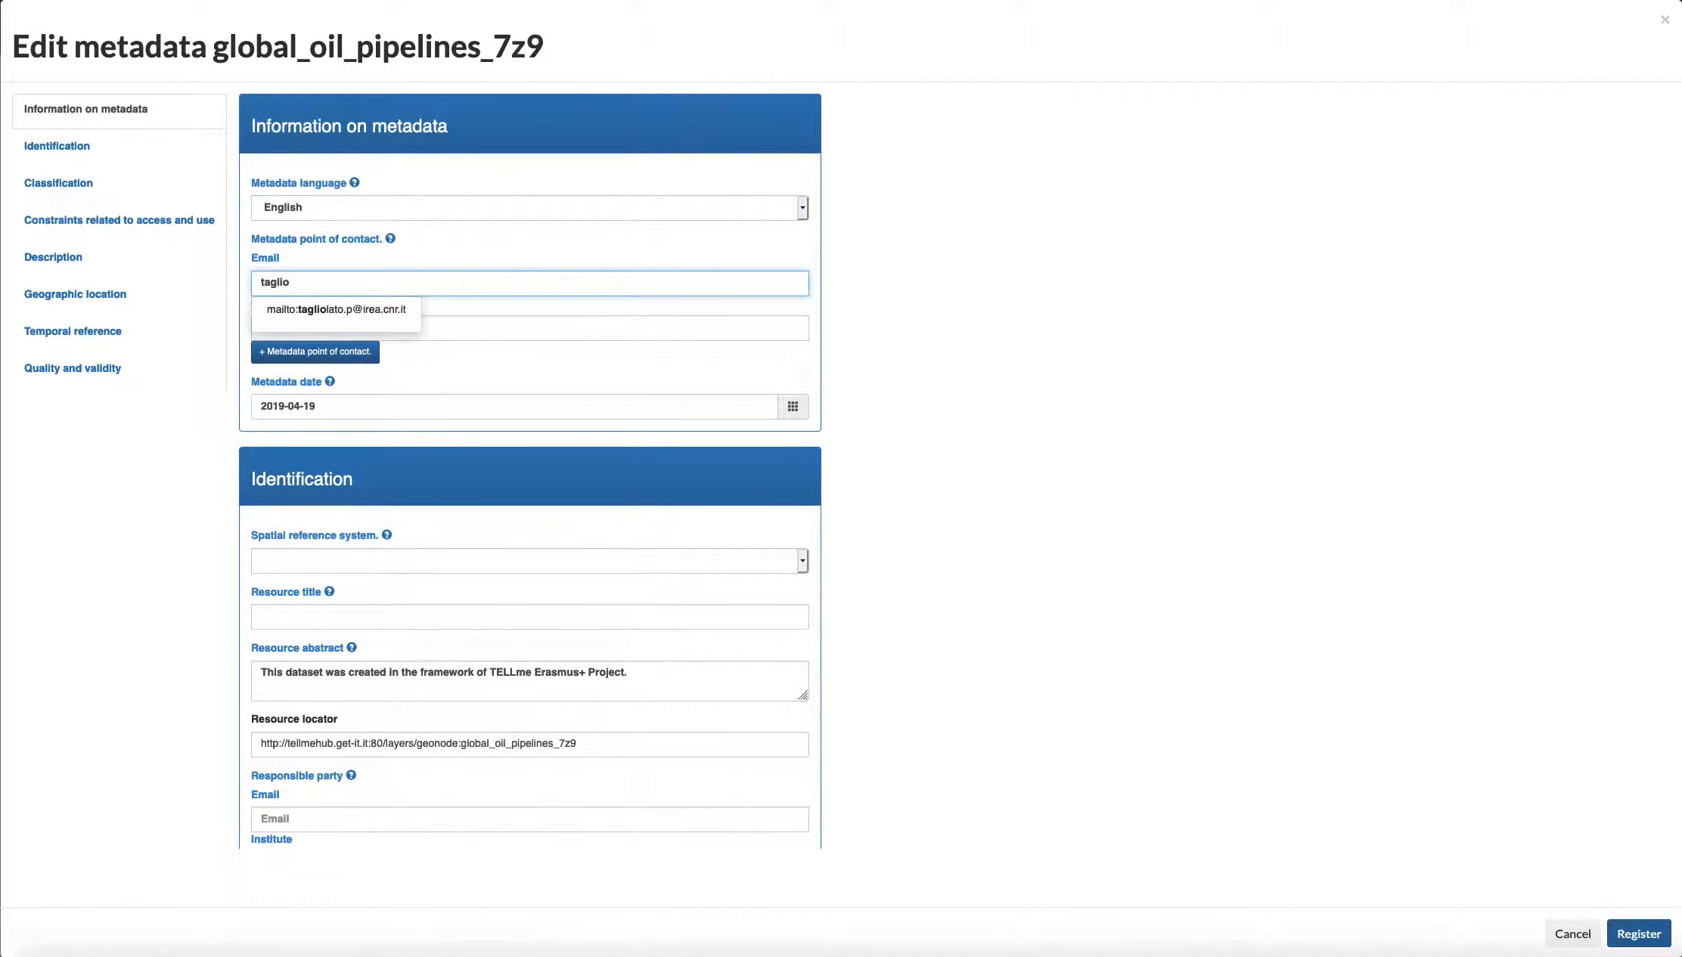
key(Down)
key(Return)
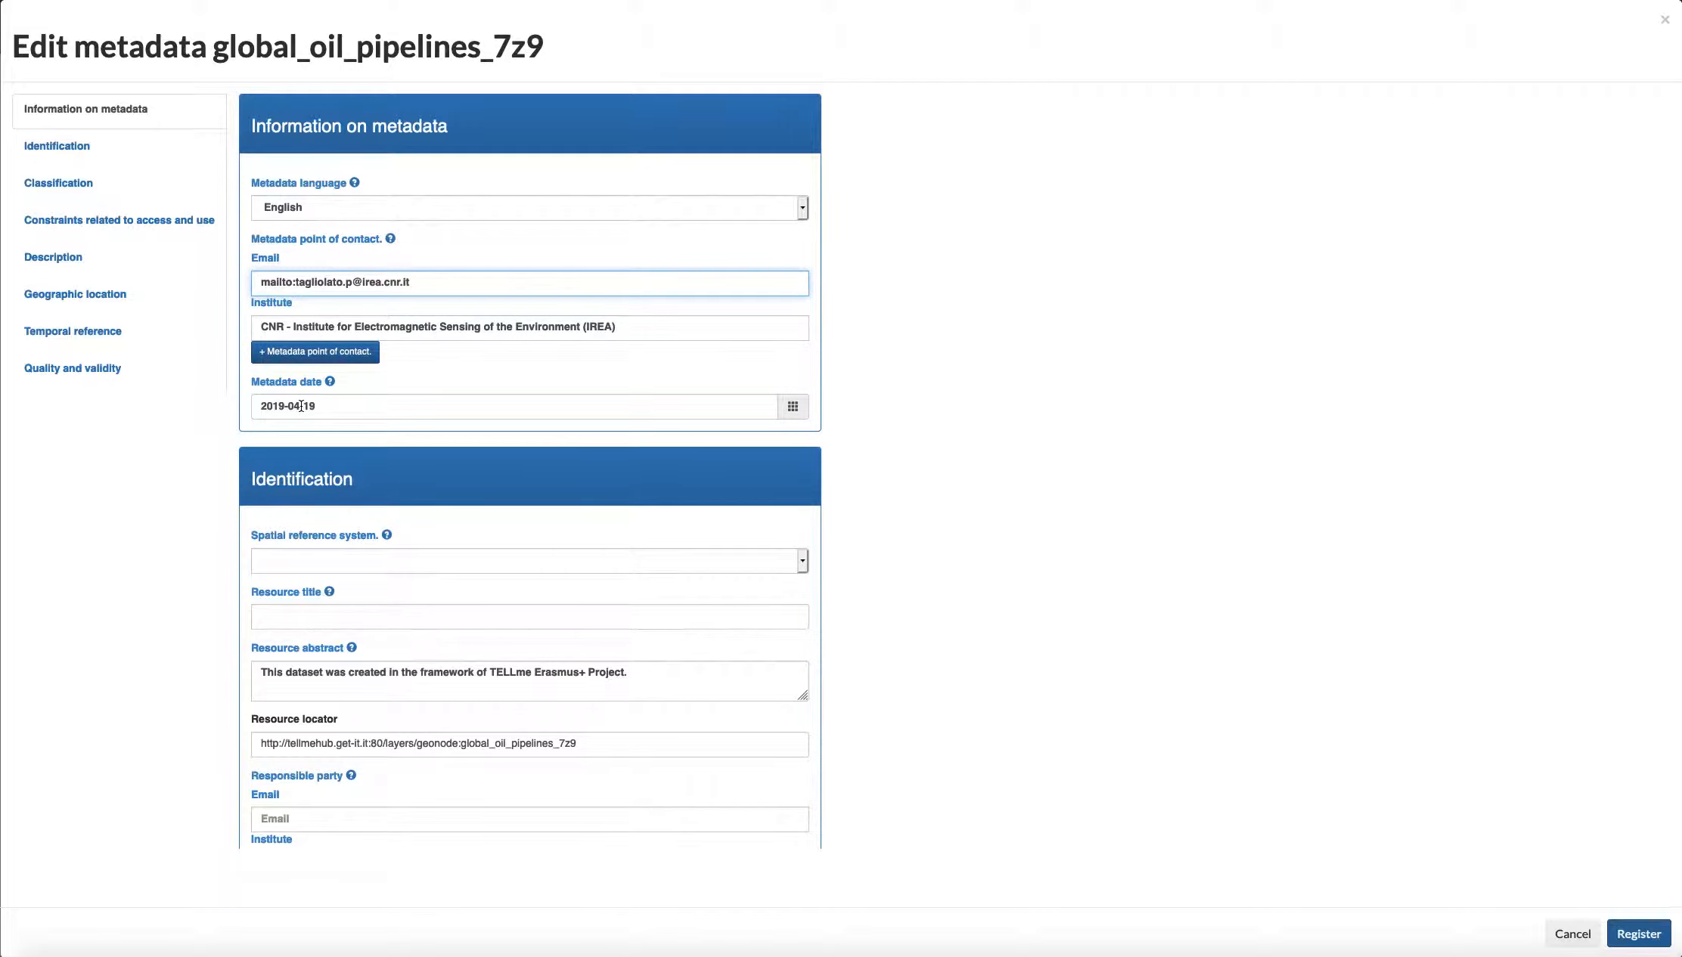
Step: Set the spatial reference system to wgs84 and enter "Global Oil Pipelines" as the resource title
scroll(1045, 397, down, 3)
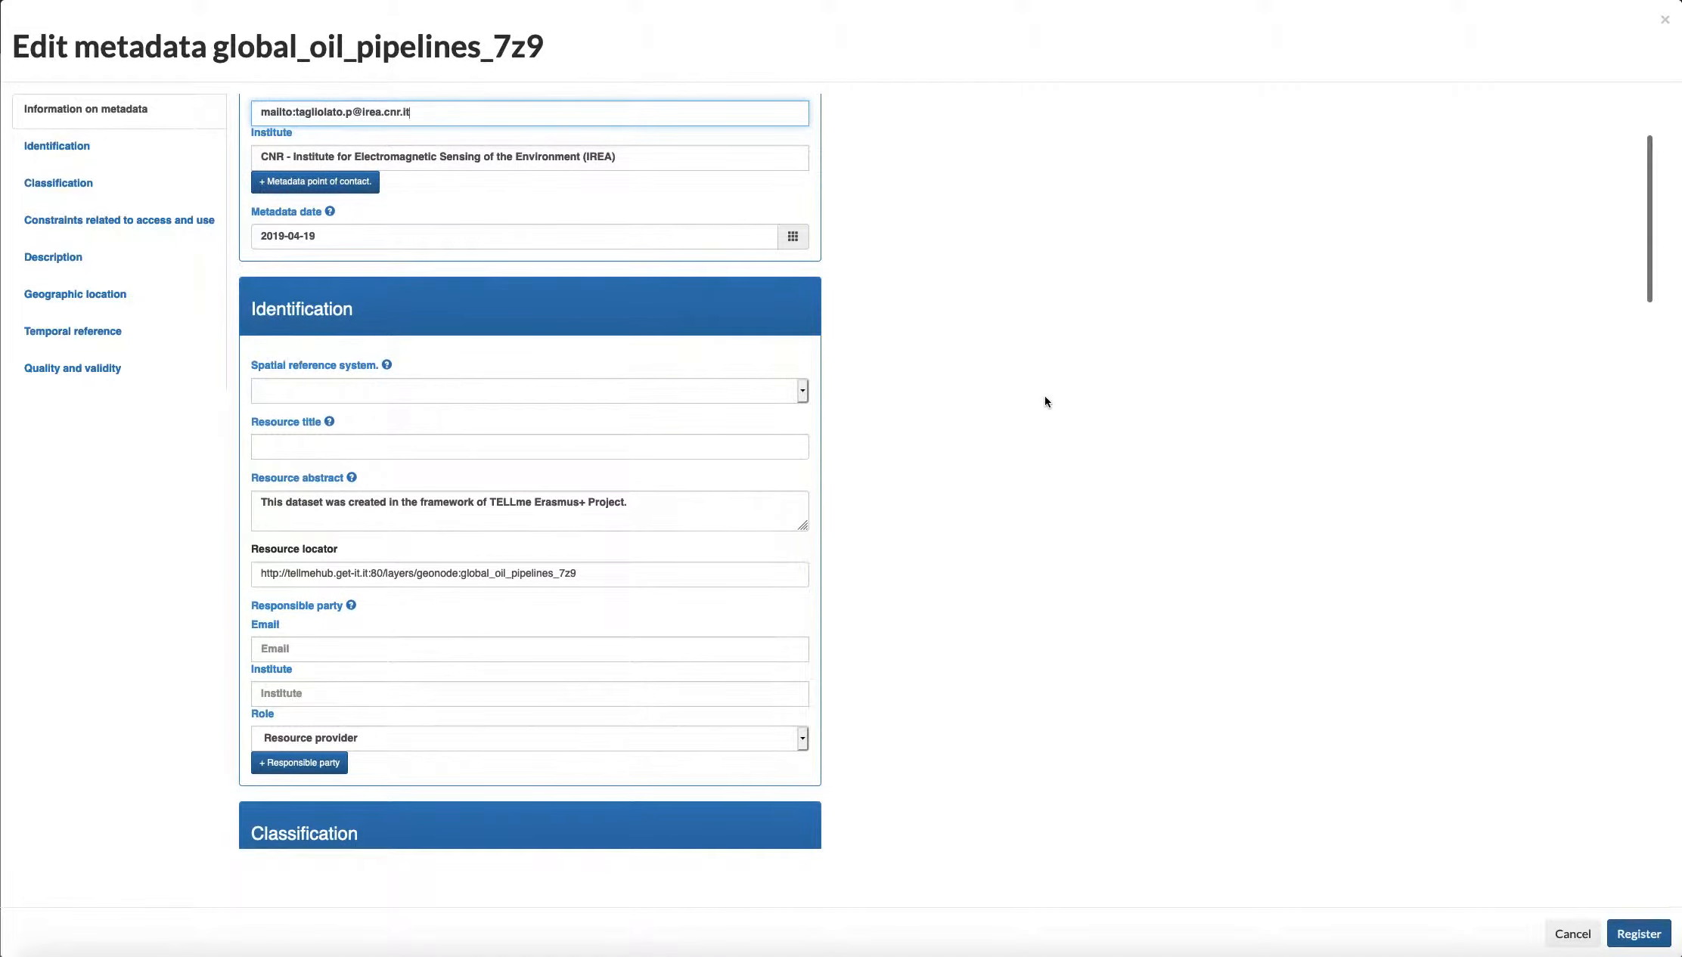
scroll(1045, 397, down, 2)
click(390, 279)
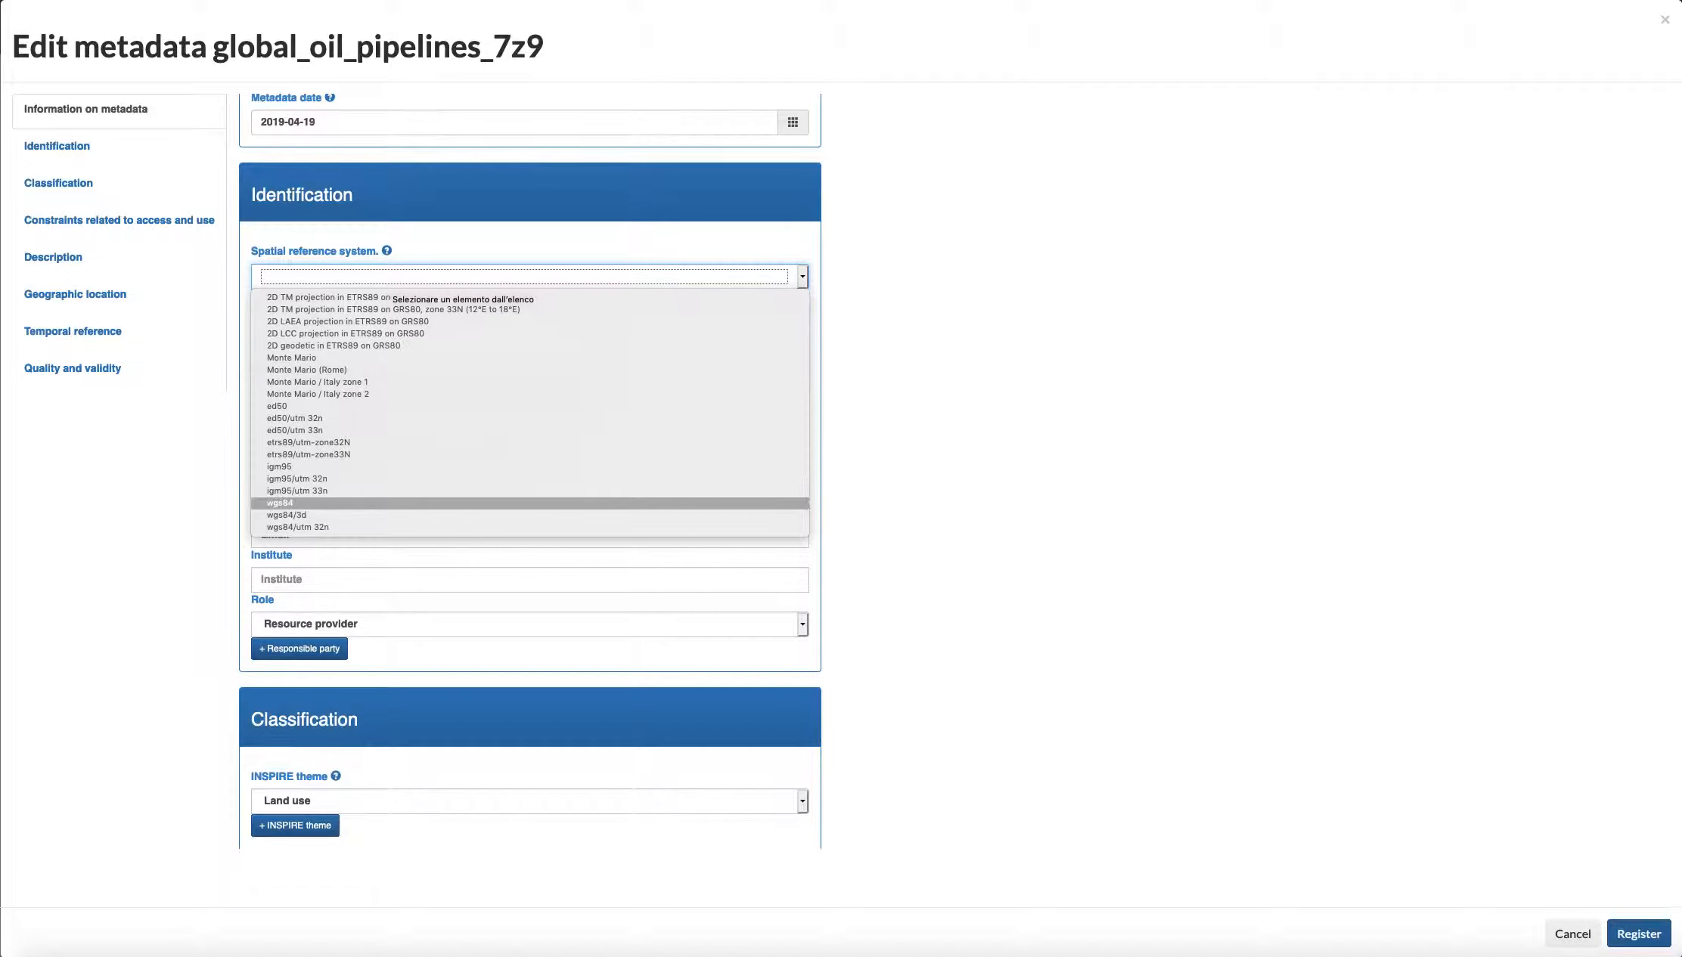
click(299, 501)
click(303, 331)
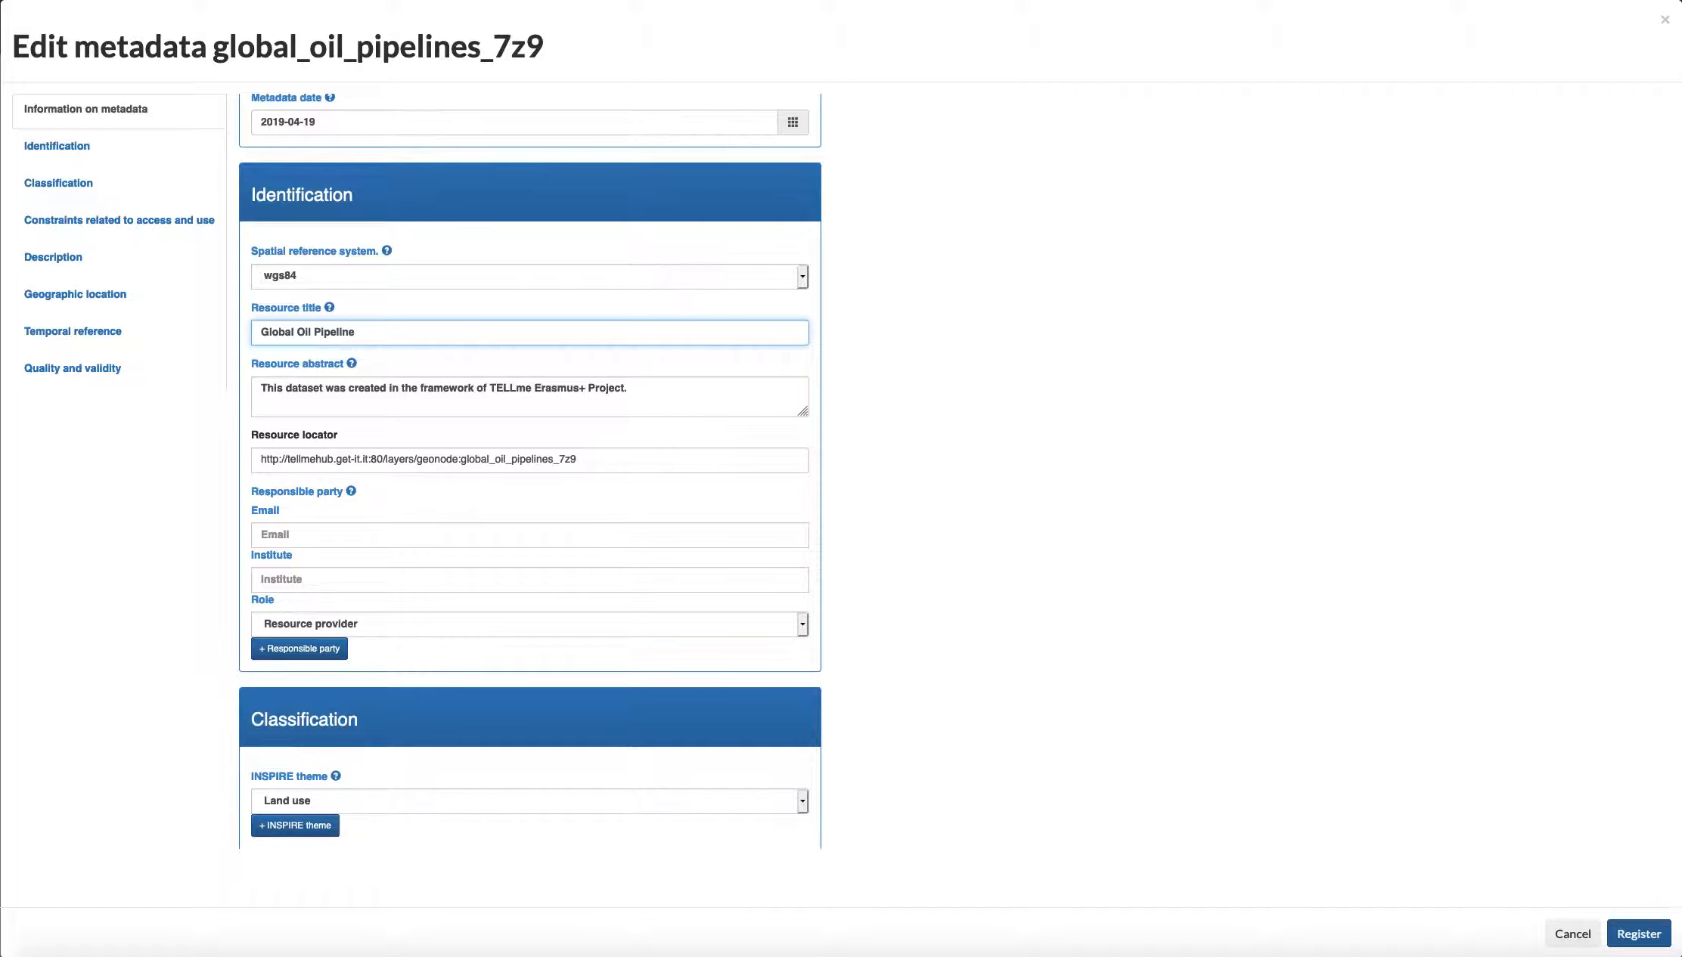
Step: Replace the word "created" with "published" in the resource abstract
scroll(902, 439, down, 3)
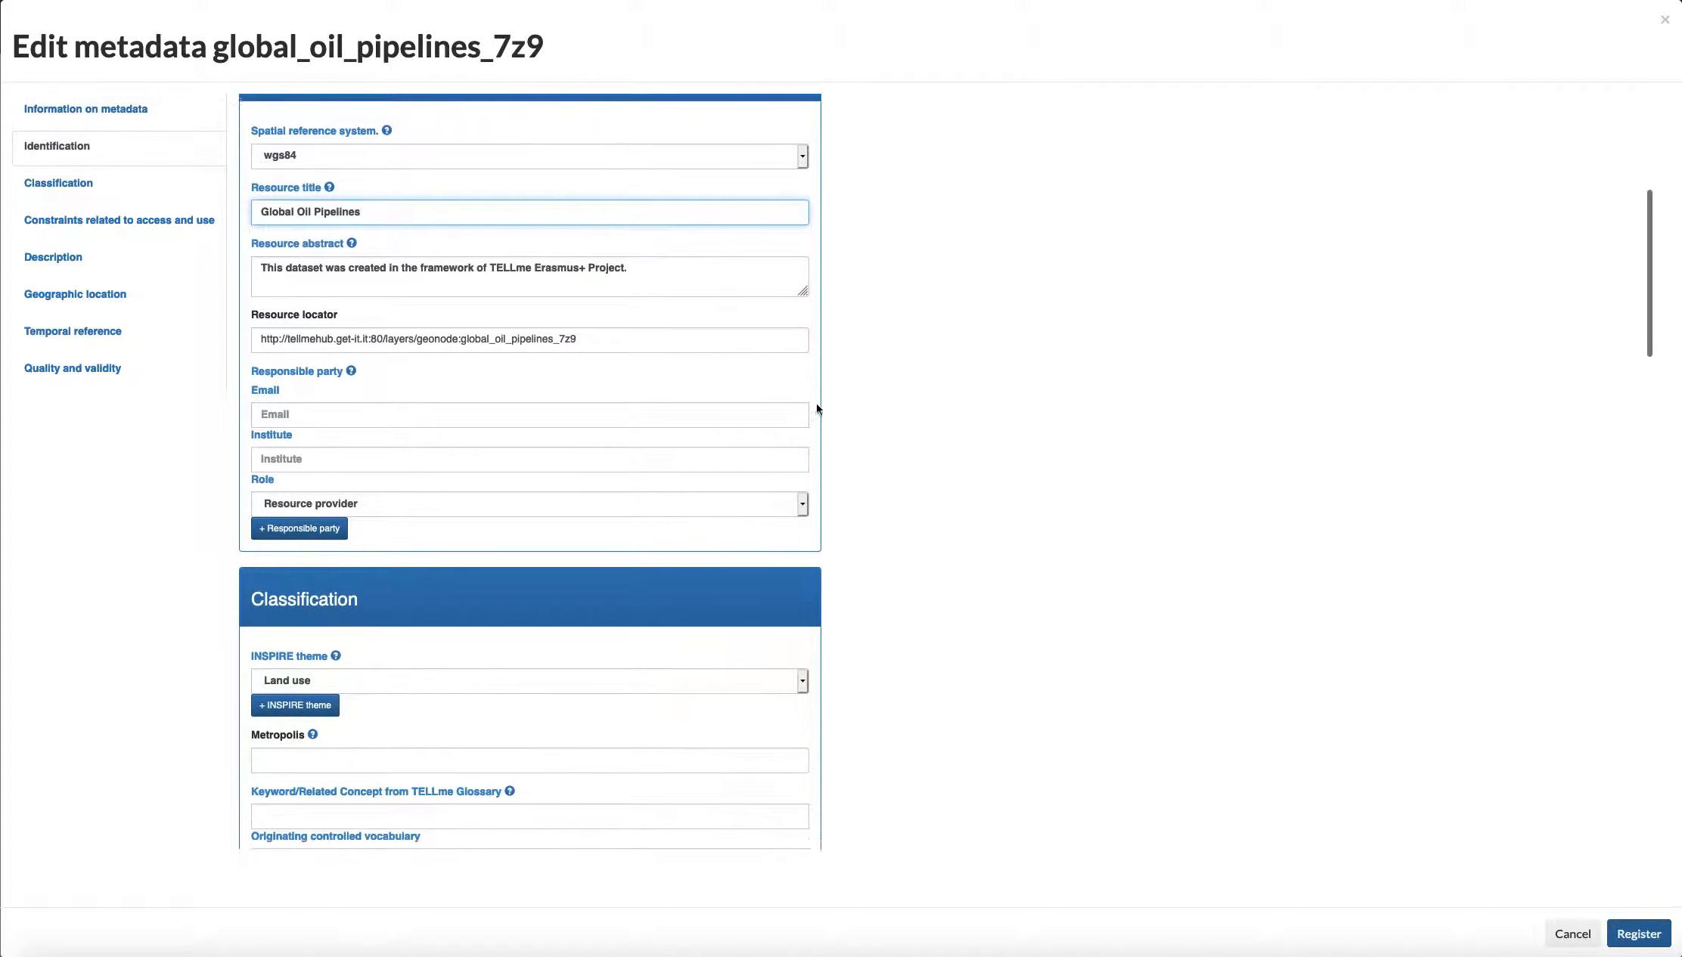
click(374, 261)
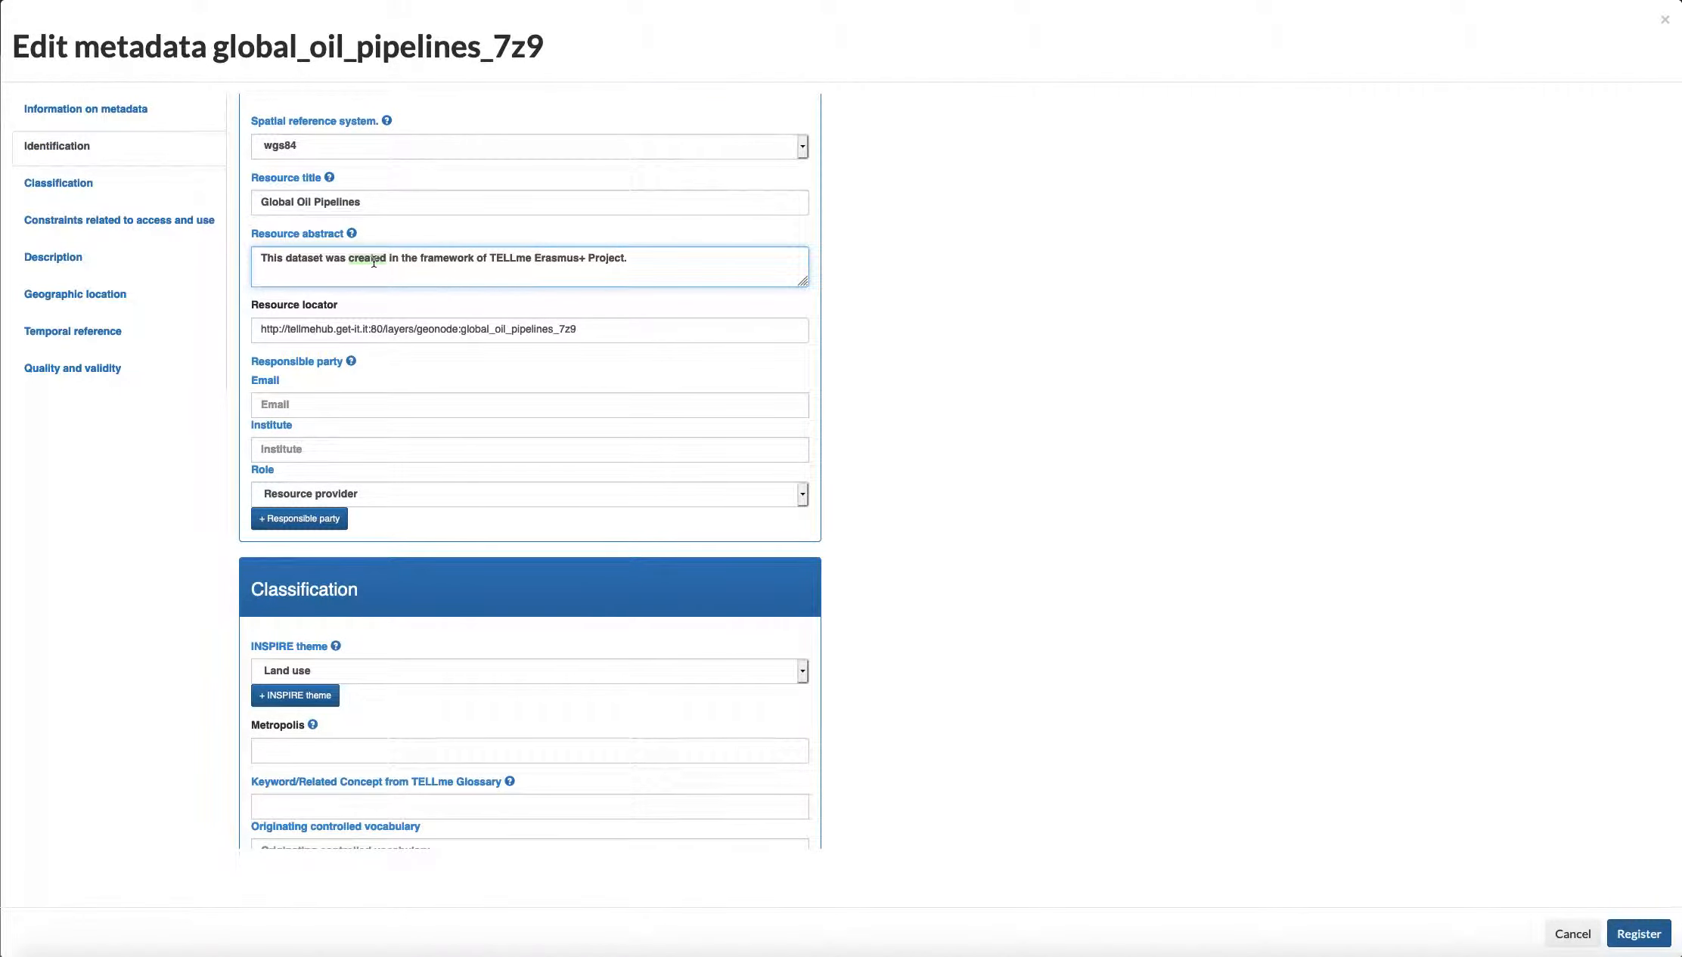
text(pu)
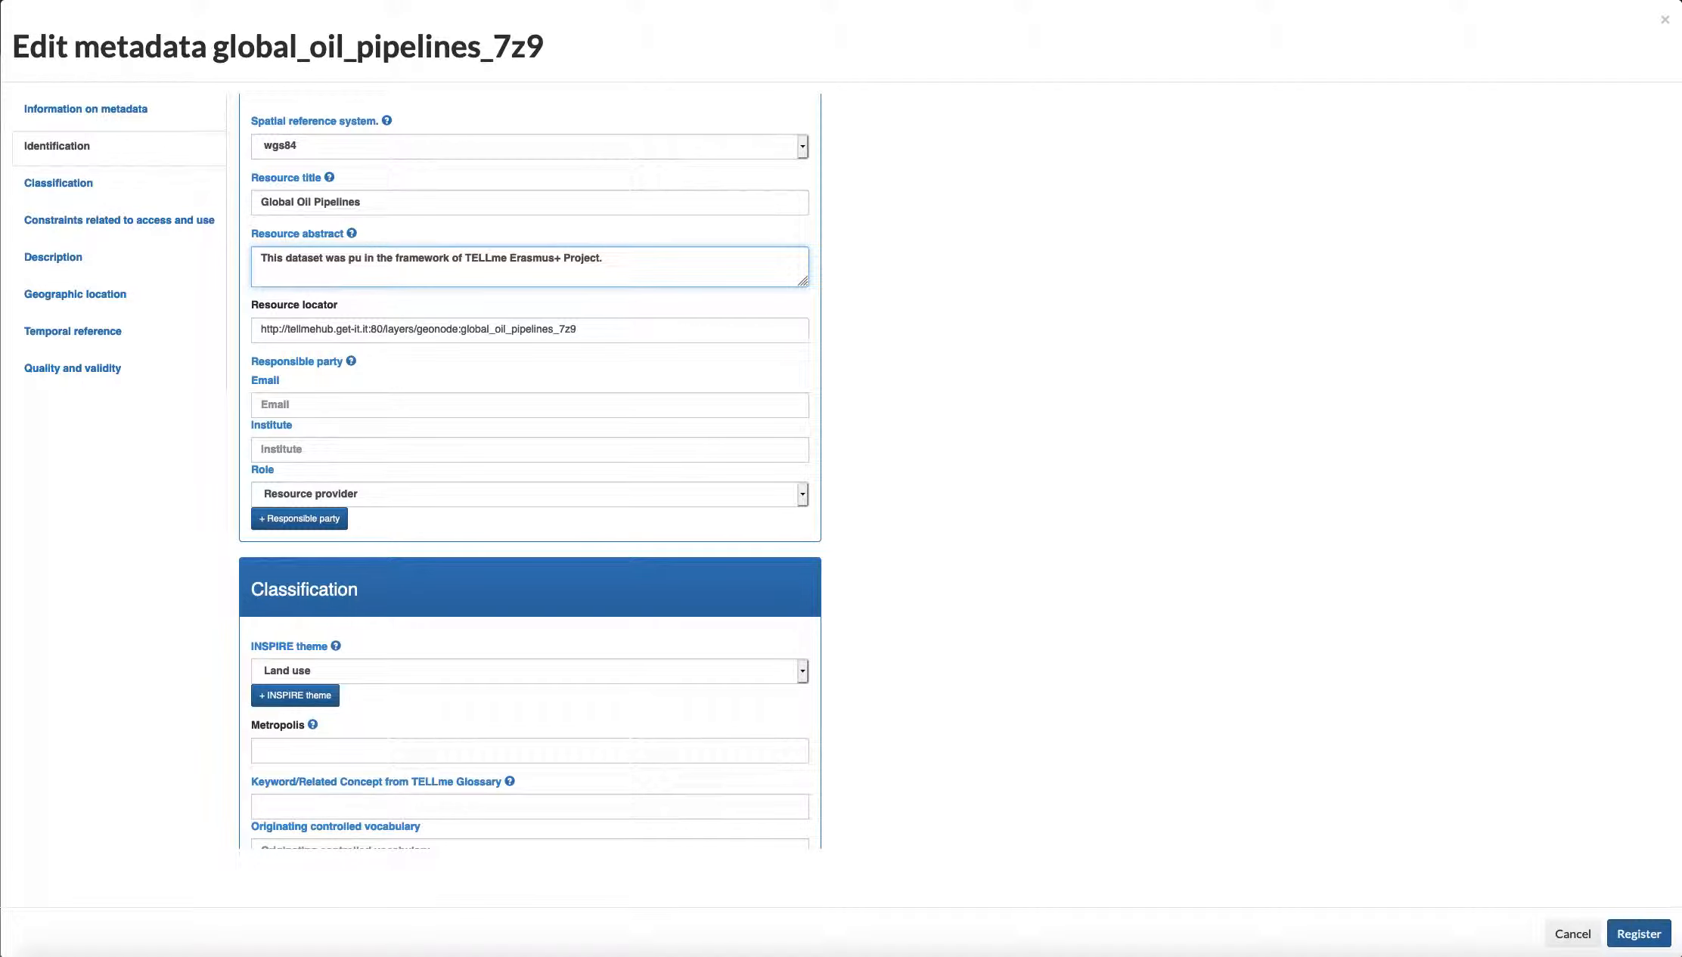
text(blished)
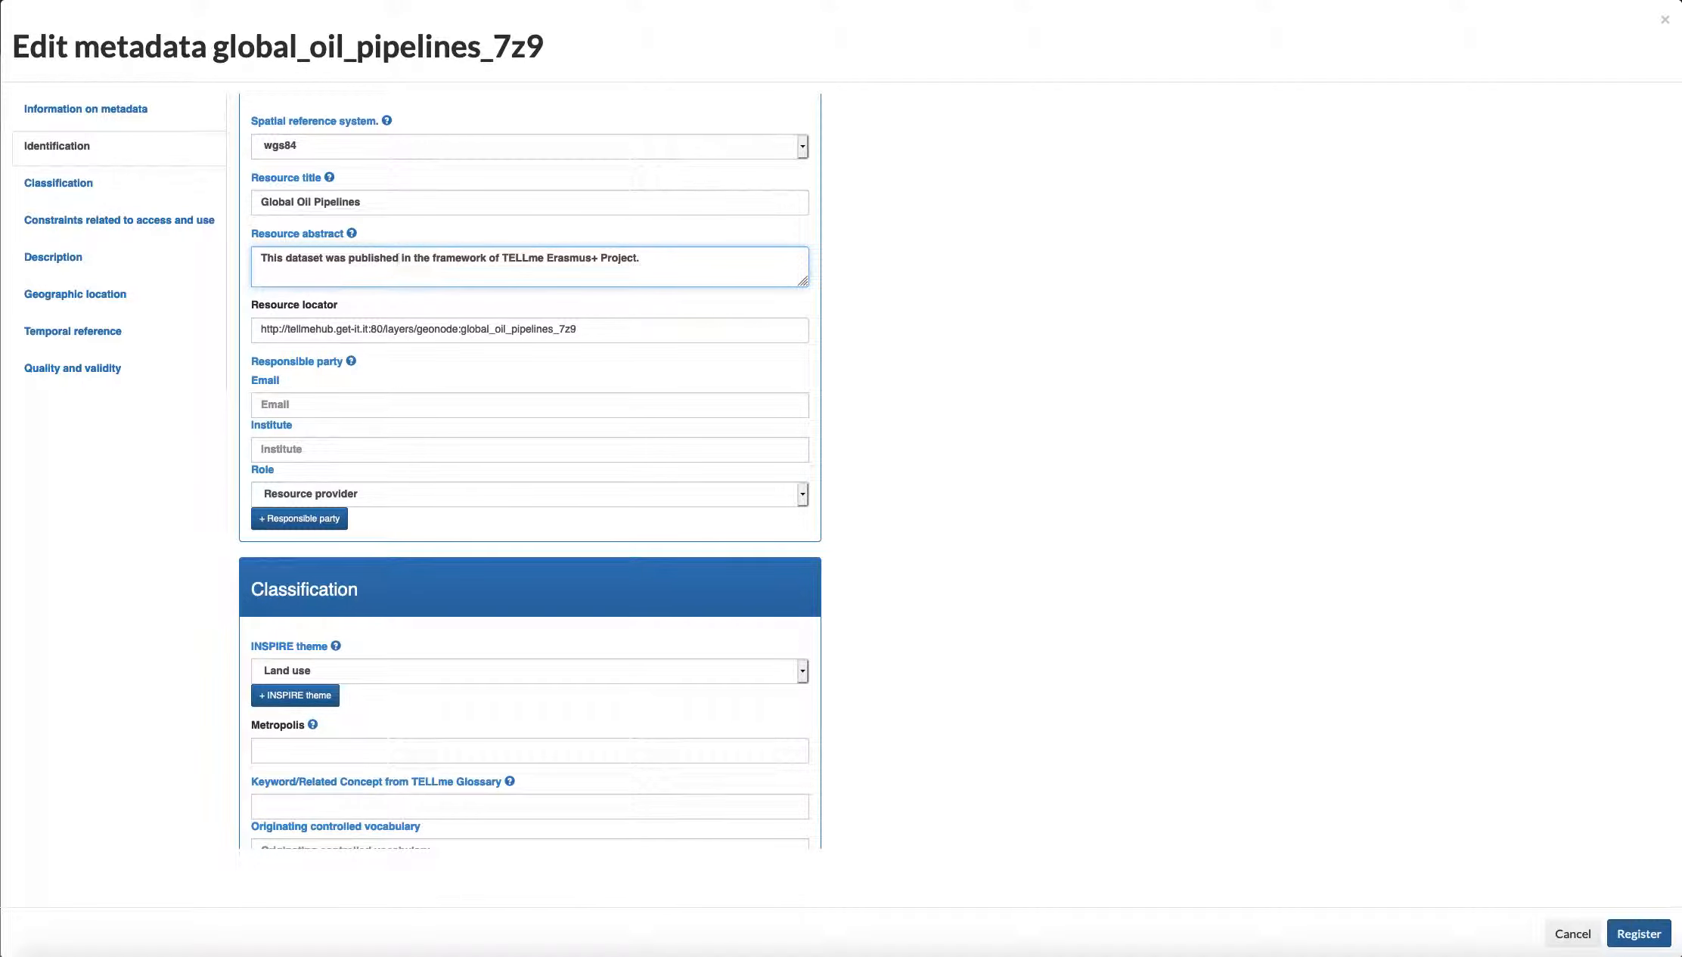
Step: Fill in the responsible party with the suggested IREA contact's e-mail and set the role to Publisher
click(309, 407)
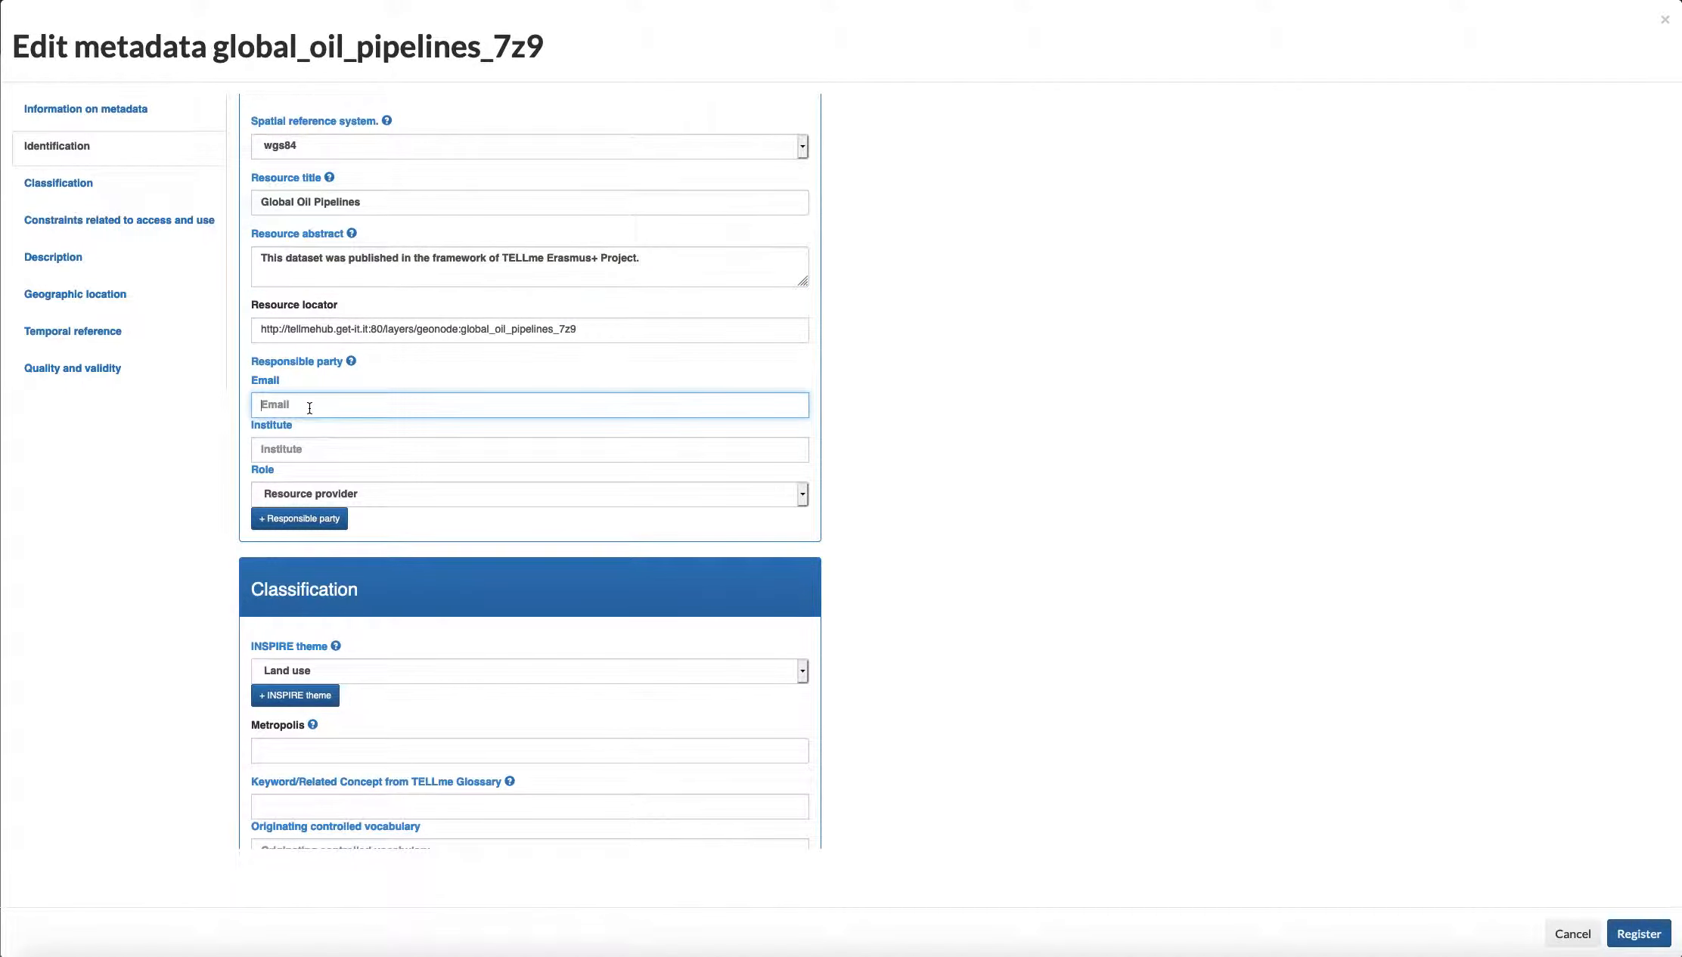
text(tagli)
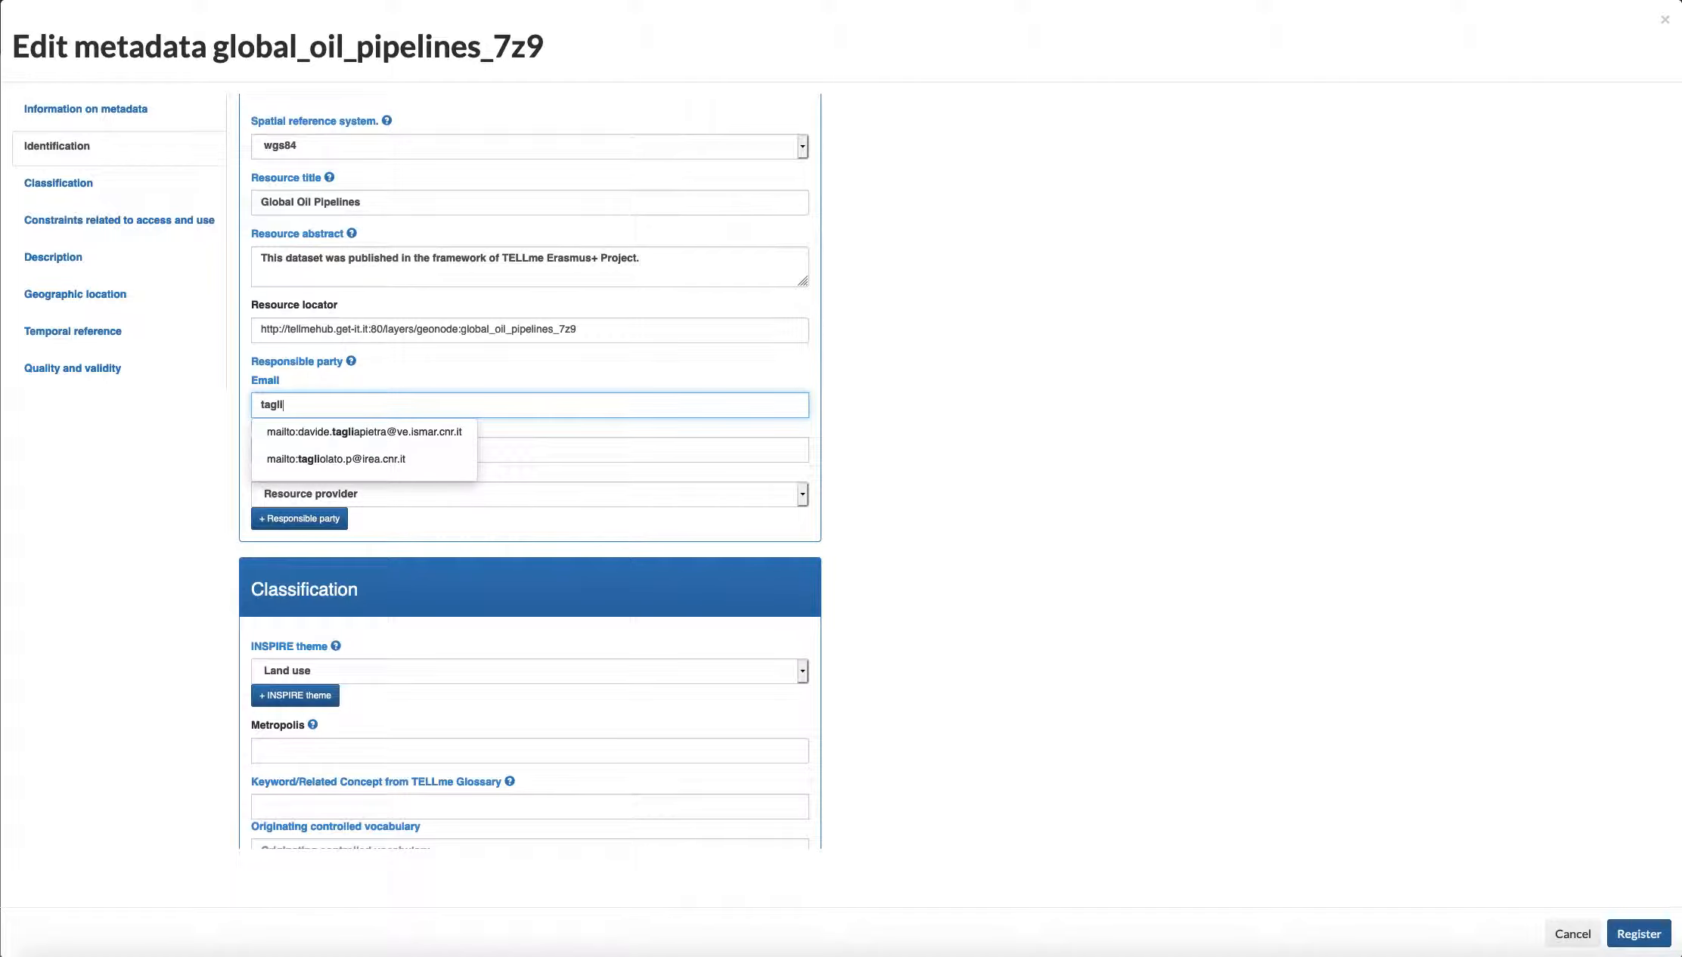
key(Down)
key(Down)
key(Return)
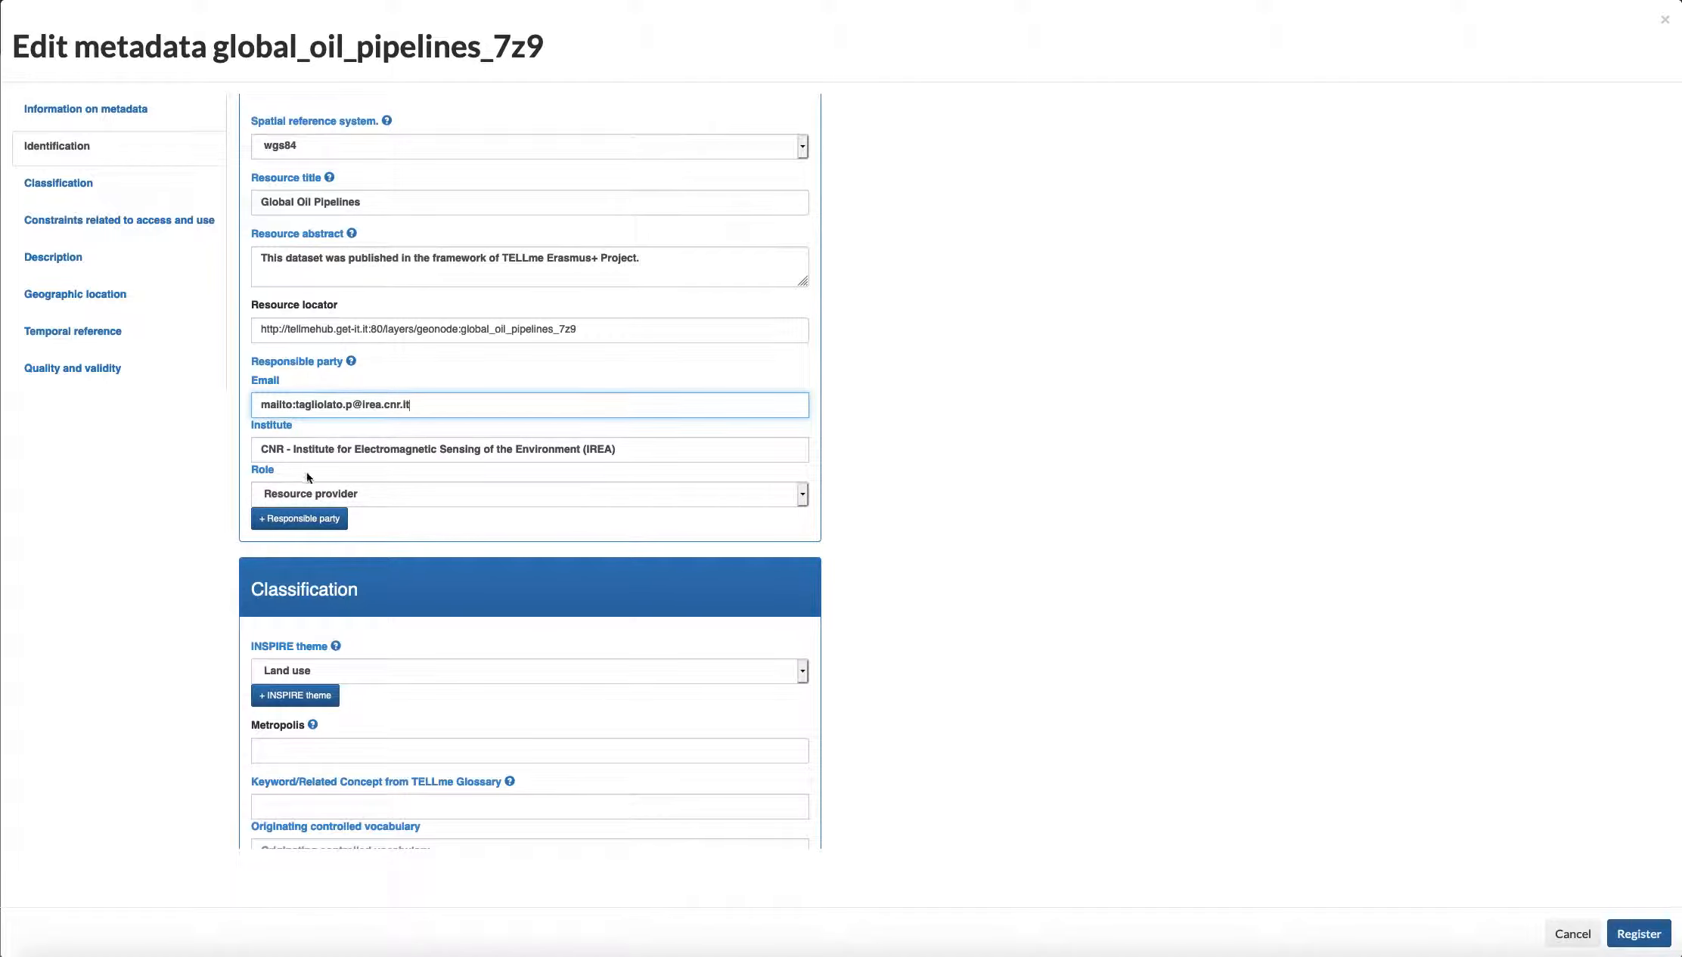
click(307, 493)
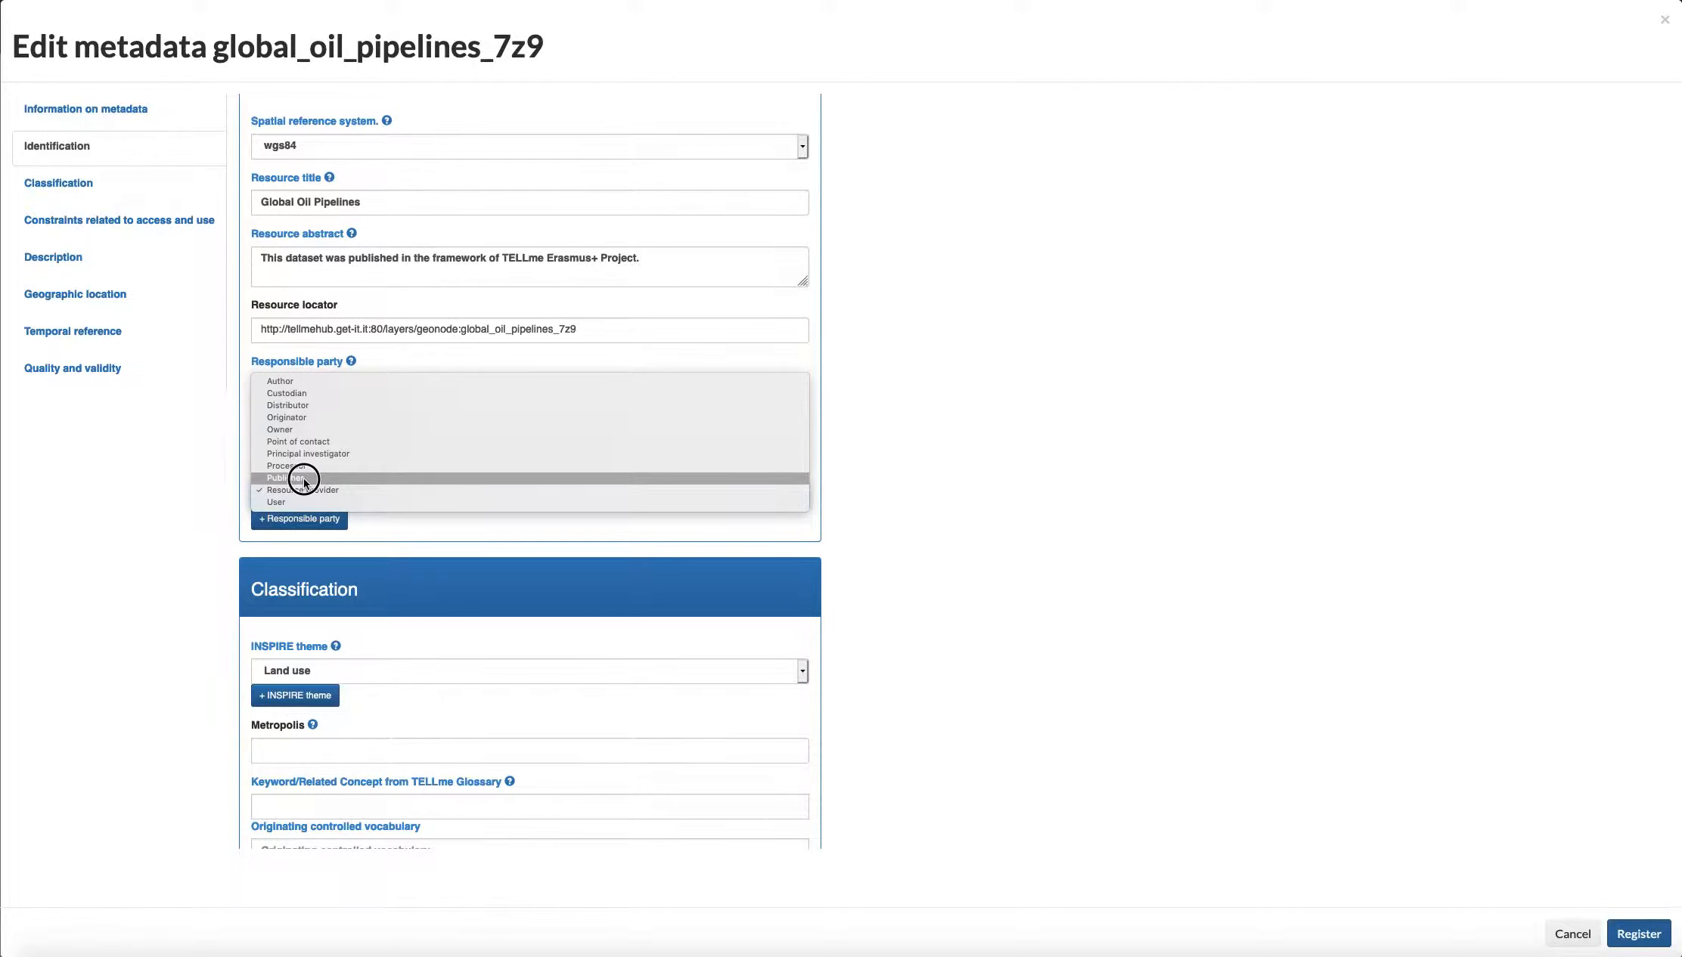
click(303, 478)
Step: Classify the layer with the TELLme Glossary keyword "GREY_INFRASTRUCTURE - Energy_pipeline" and the TELLme scale XL
scroll(975, 522, down, 4)
scroll(961, 514, down, 3)
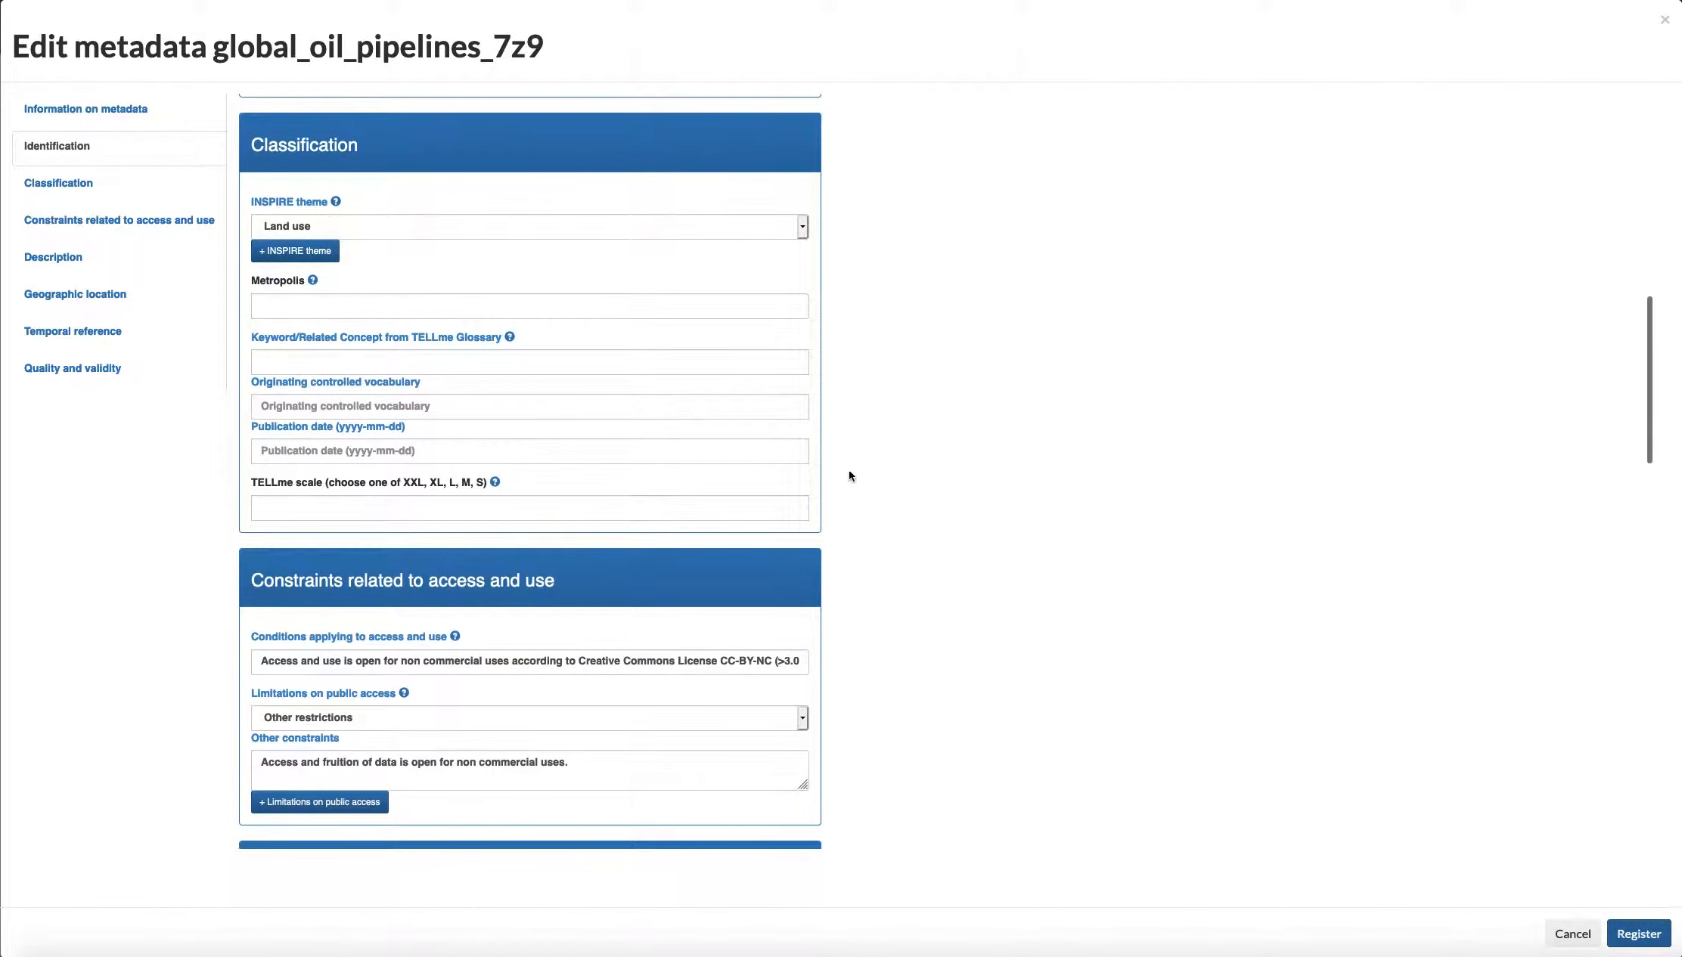
click(347, 306)
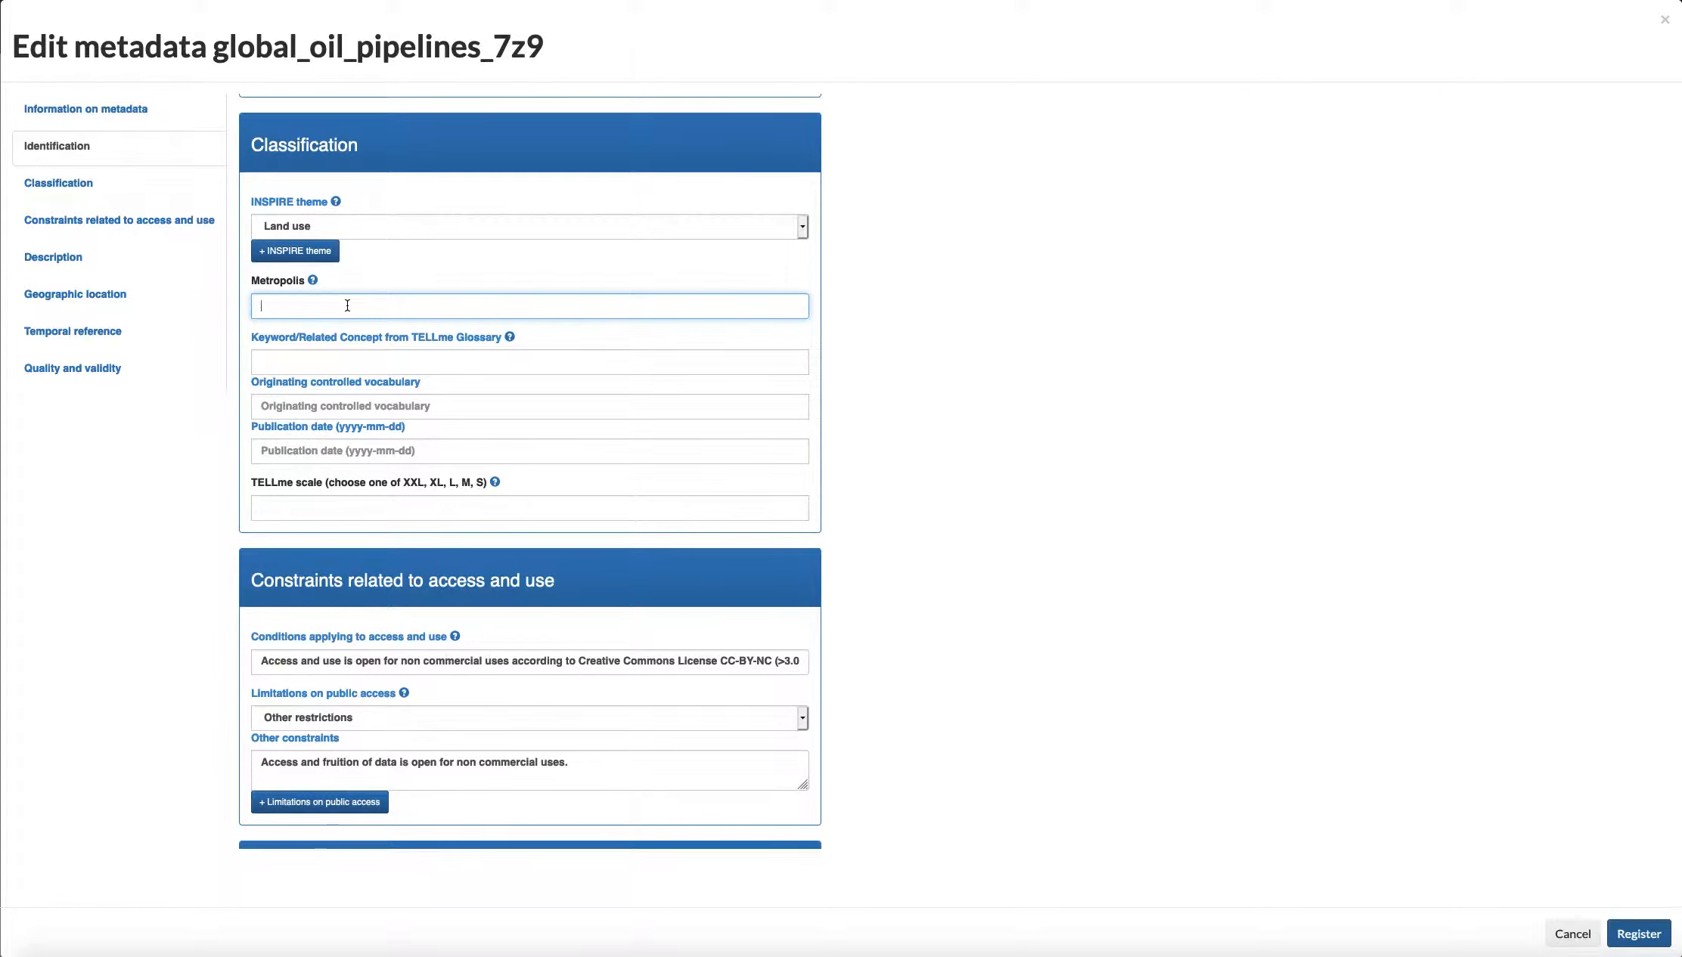
click(336, 363)
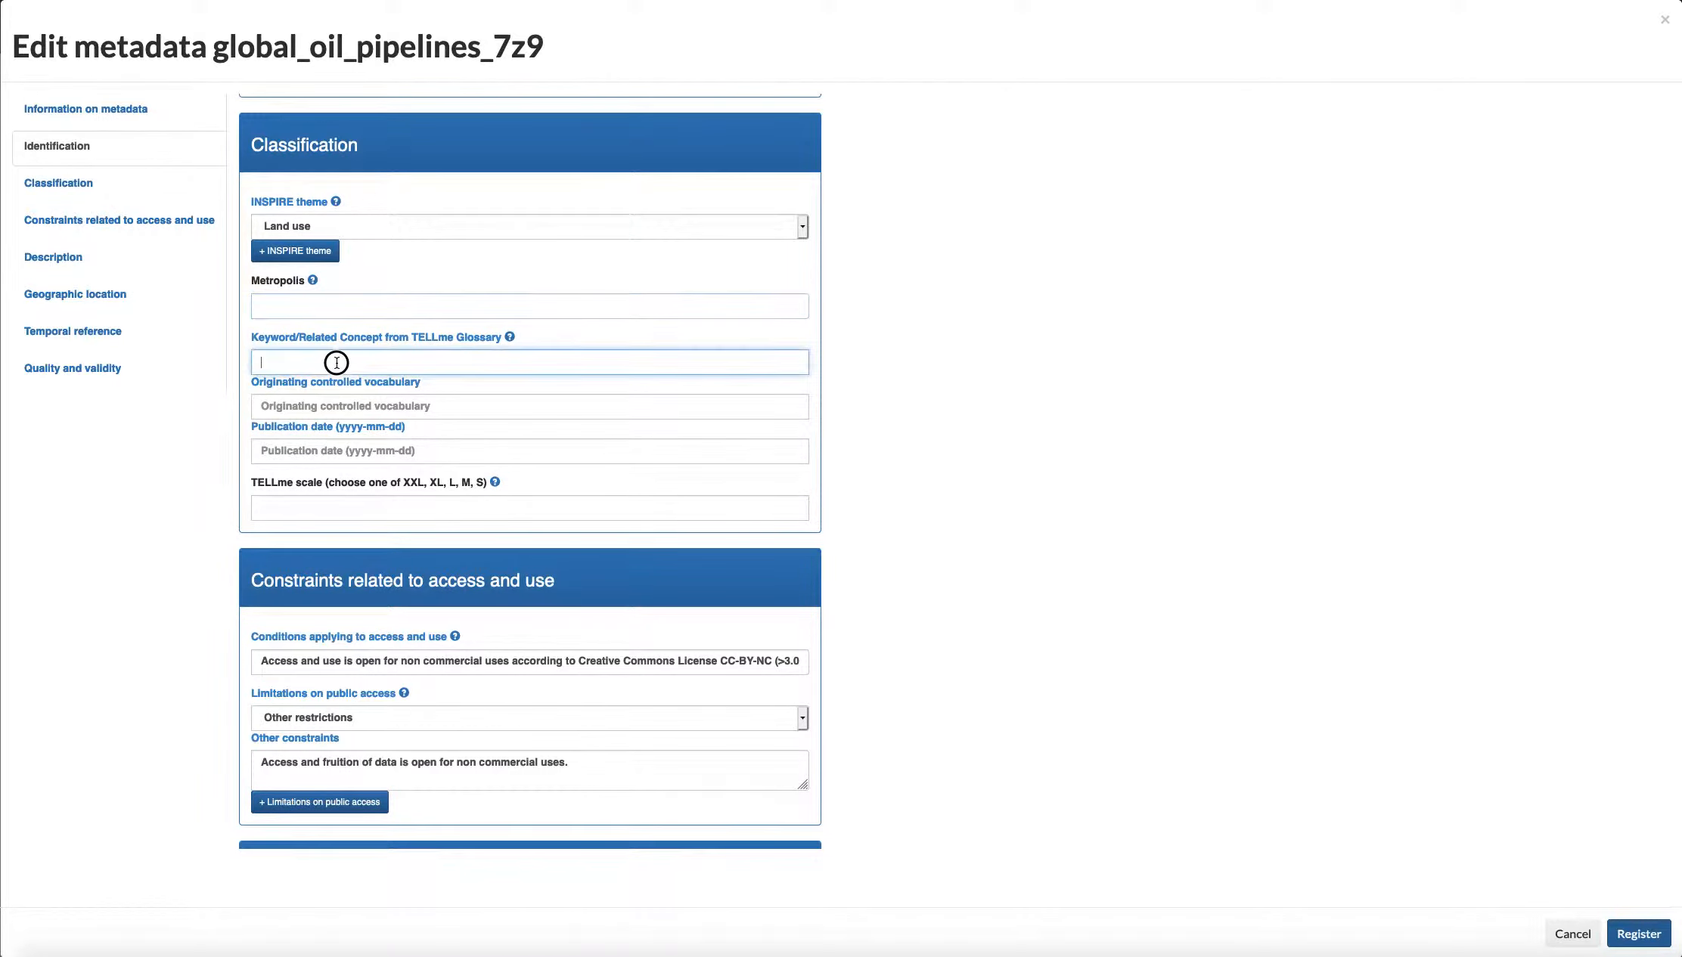
text(pipe)
key(Down)
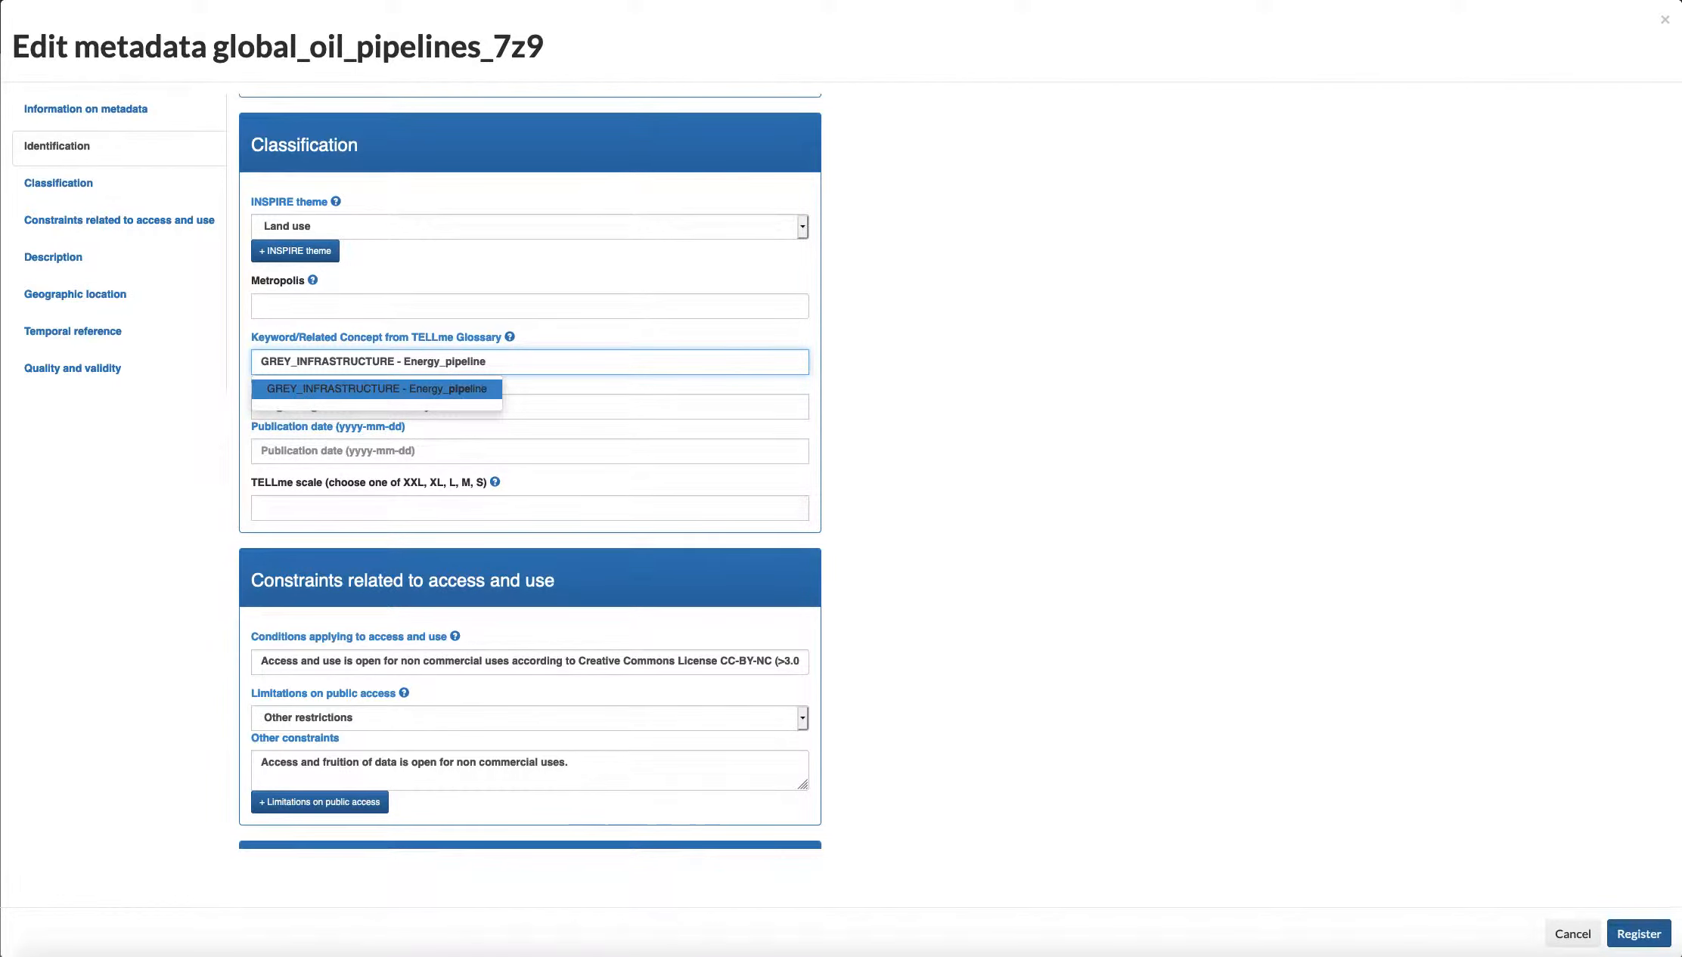
key(Return)
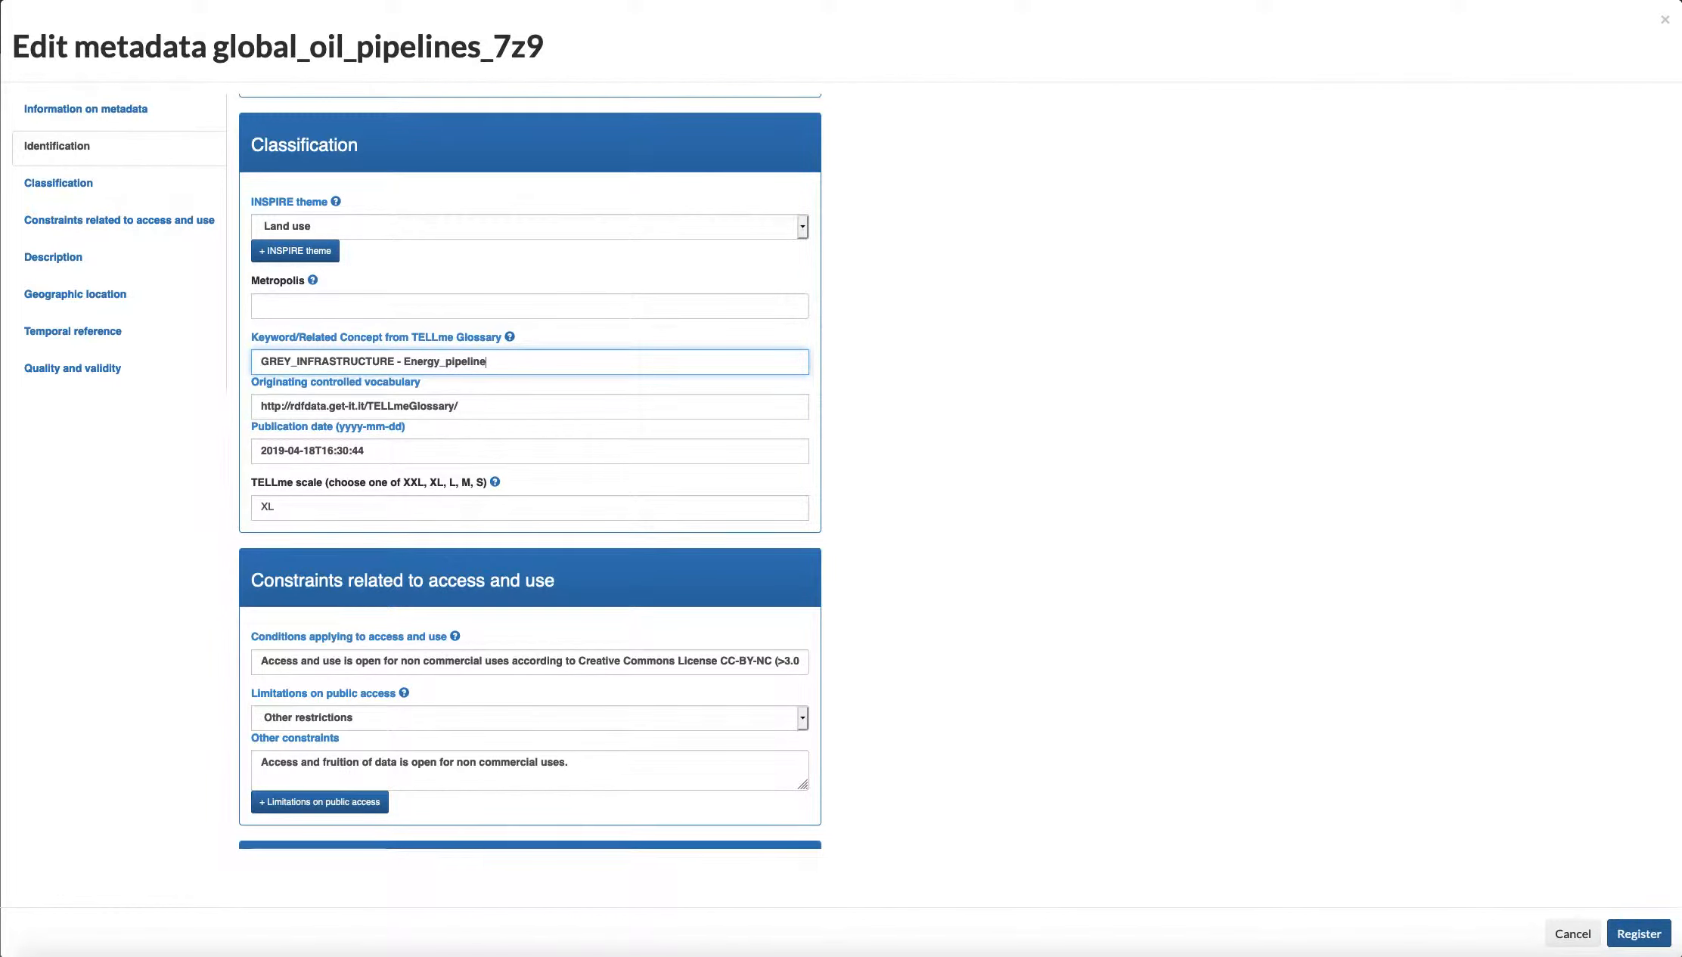
click(290, 505)
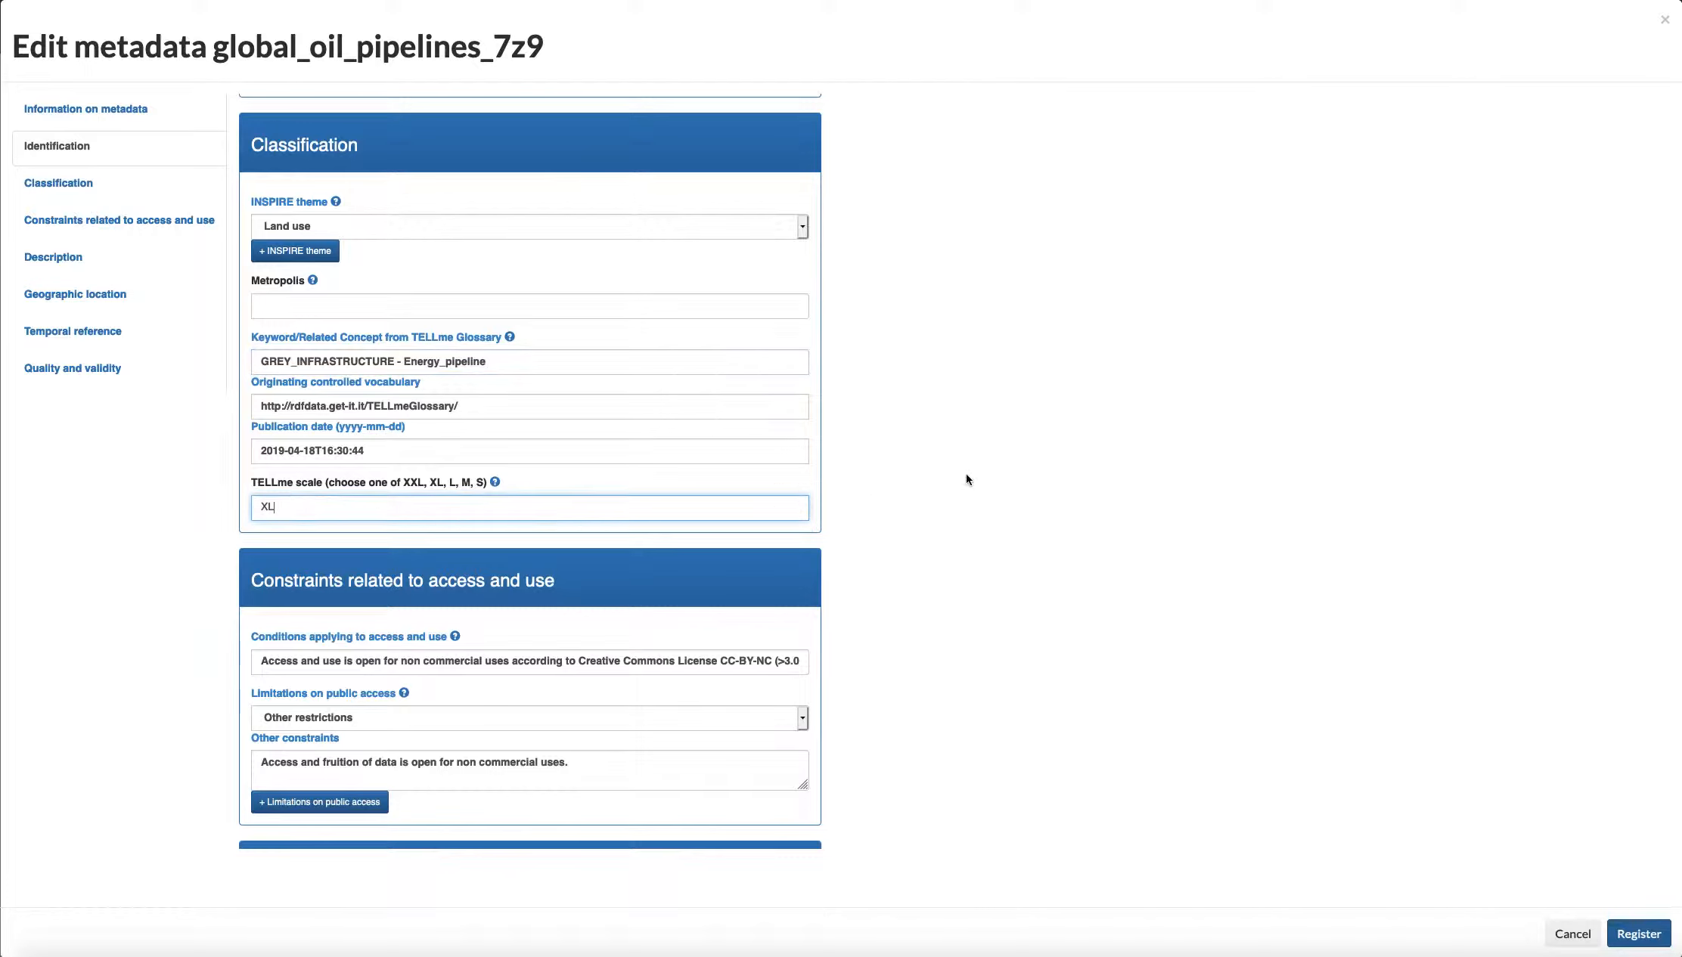
Step: Set the scale denominator to 100000 in the metadata description
scroll(961, 474, down, 5)
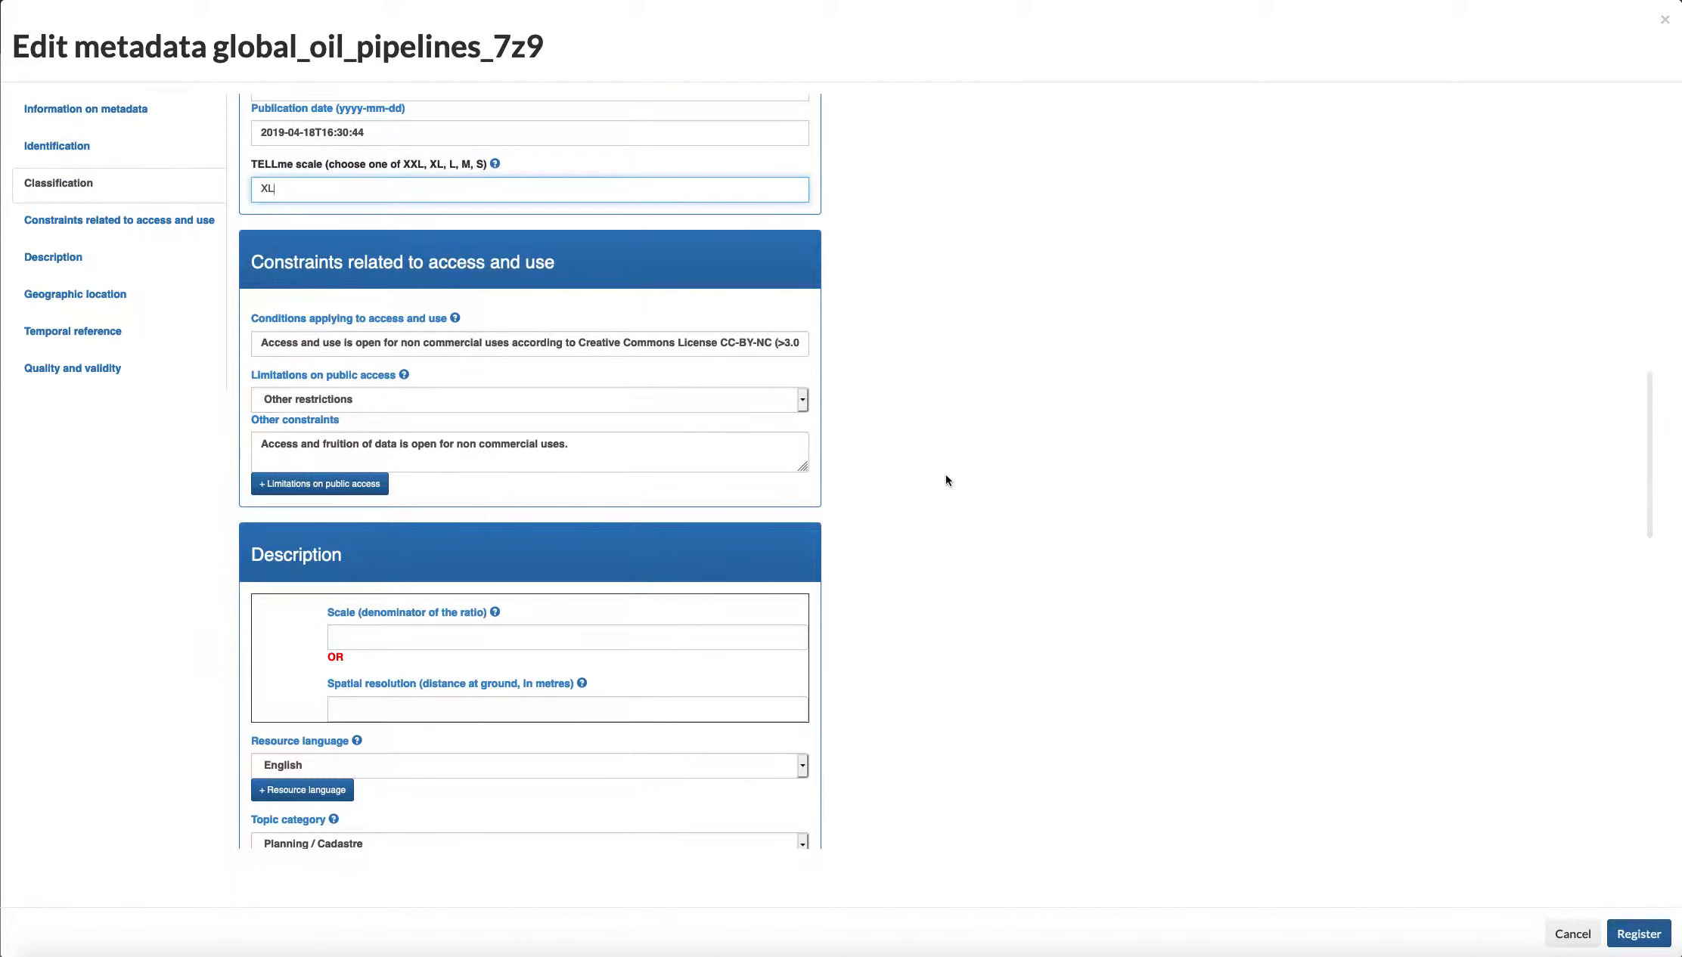
scroll(944, 479, down, 3)
click(437, 467)
text(100000)
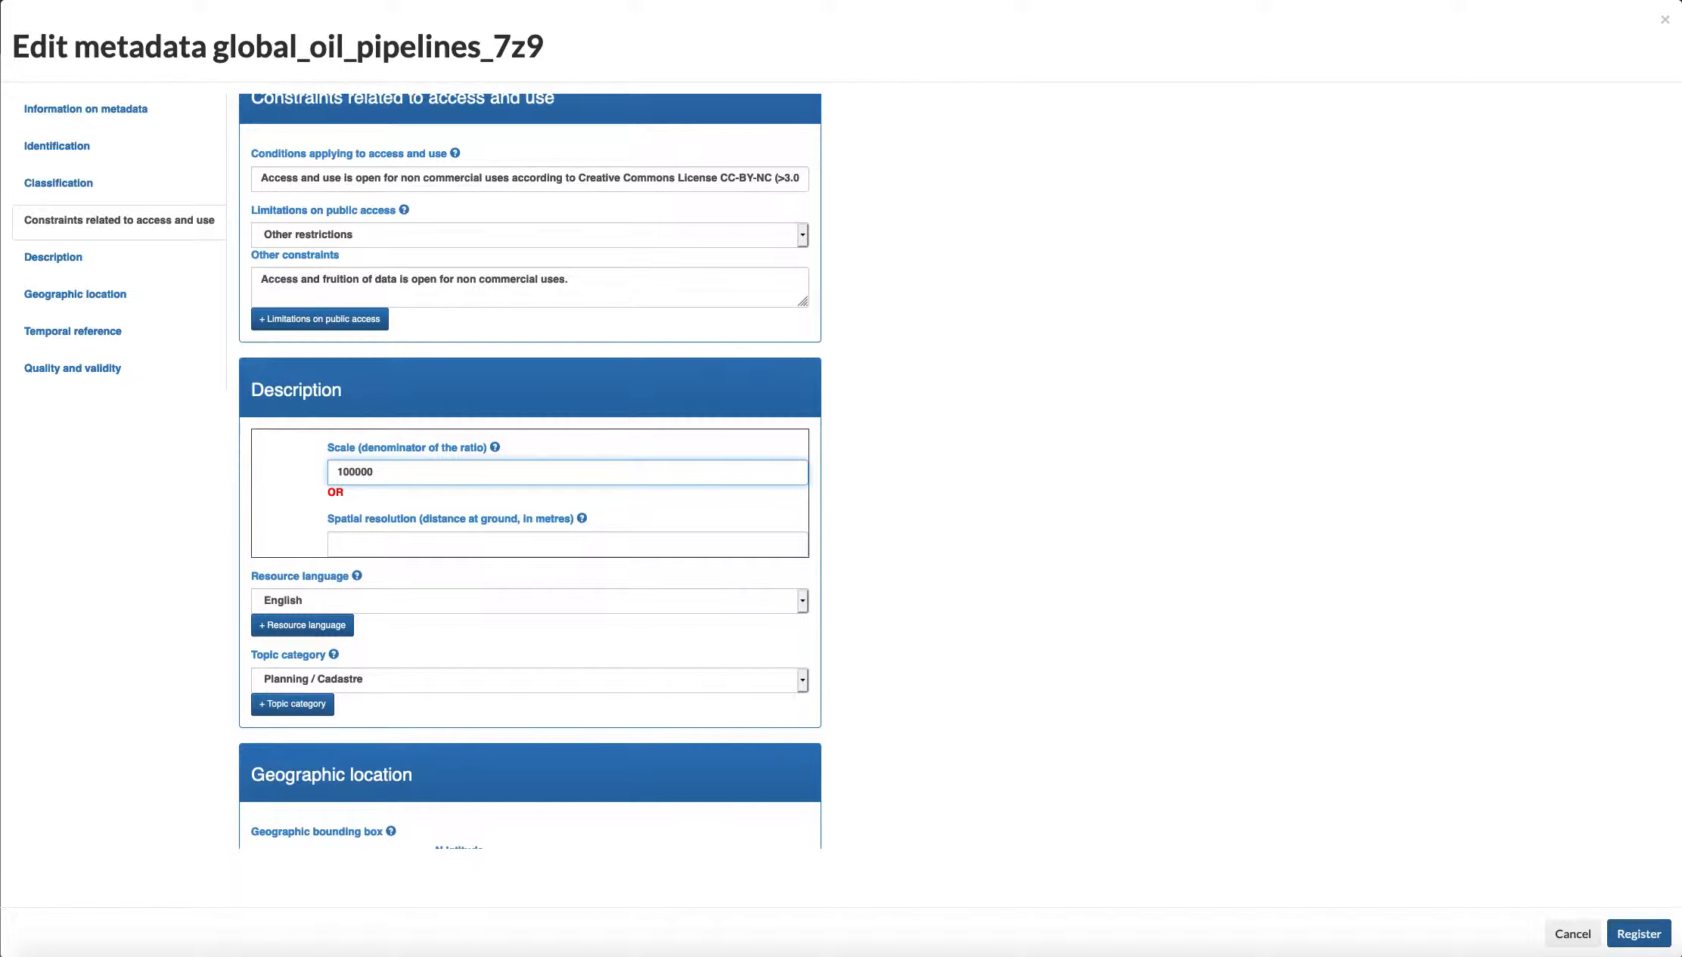
scroll(998, 486, down, 3)
scroll(997, 486, down, 4)
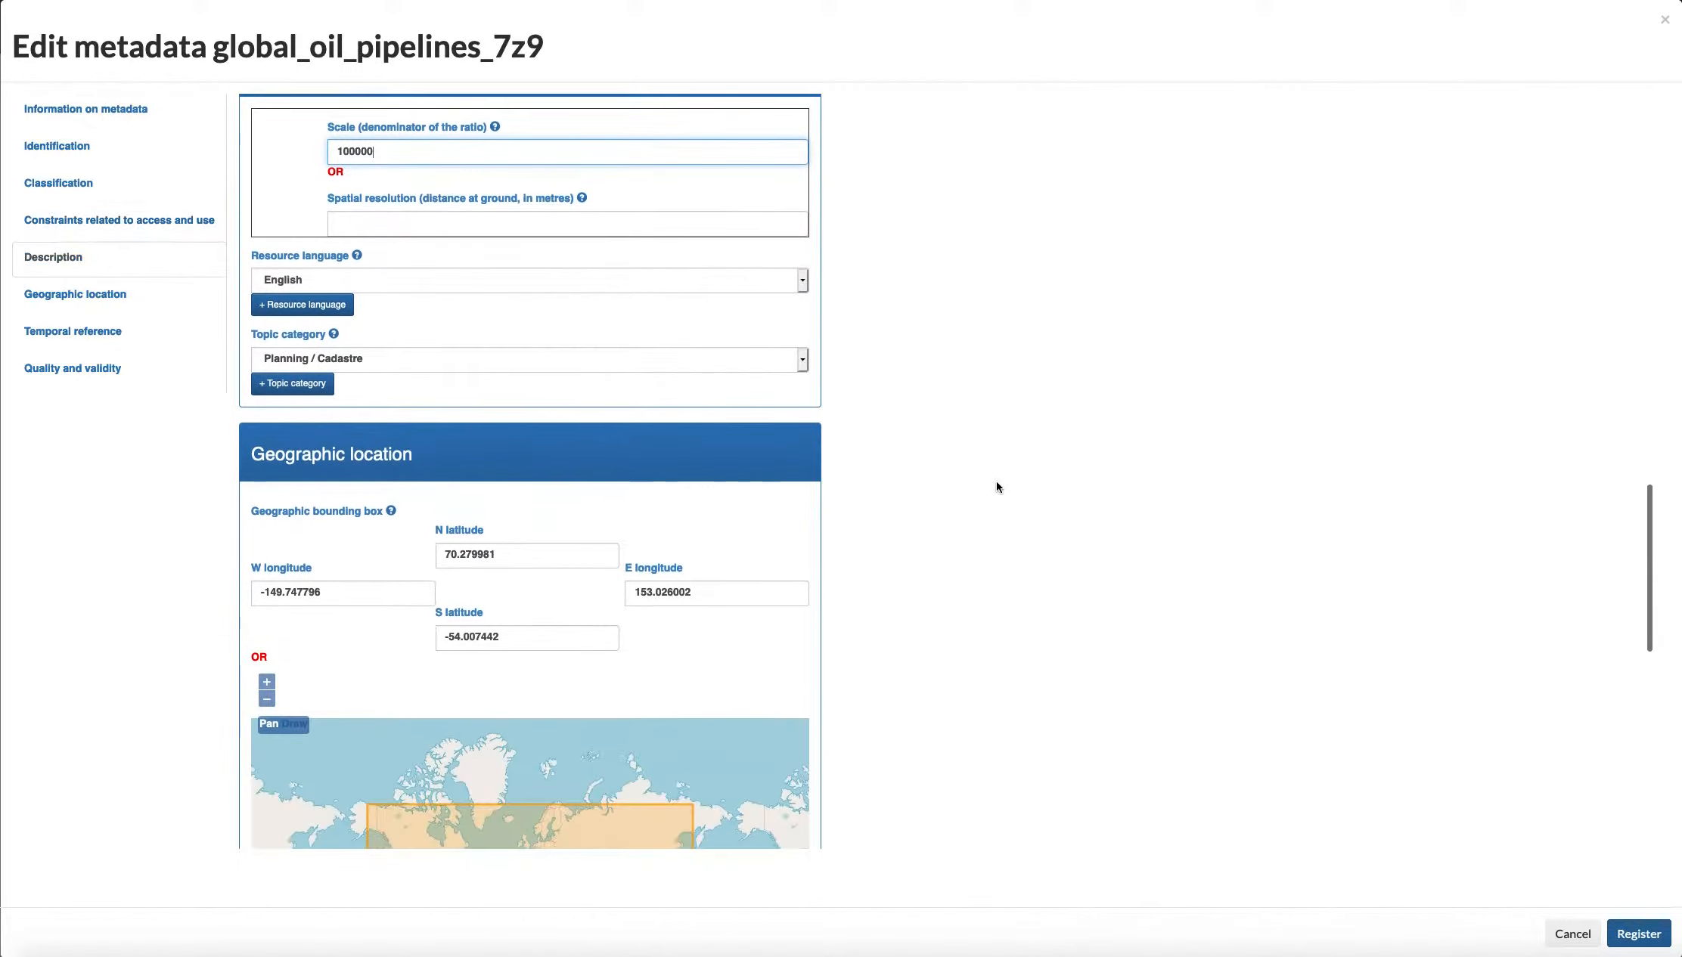
Step: Set the metadata's temporal extent with start date 2018-01-01 and end date 2019-04-19
scroll(996, 485, down, 10)
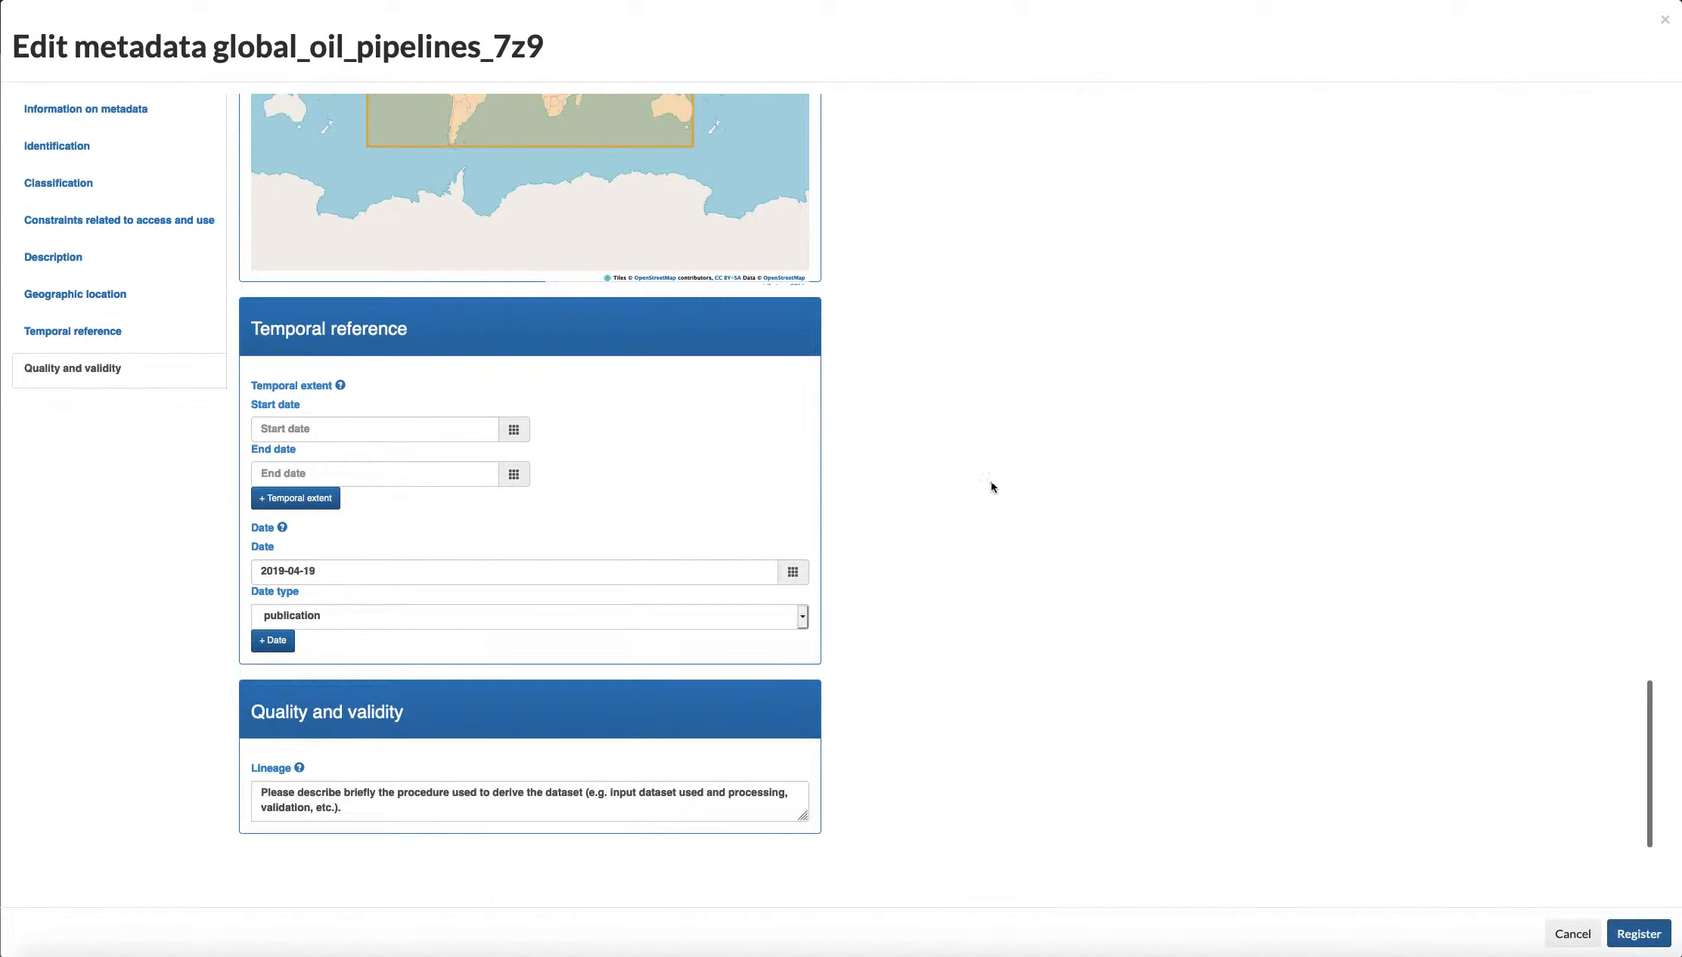
click(358, 426)
click(332, 459)
click(325, 460)
click(310, 583)
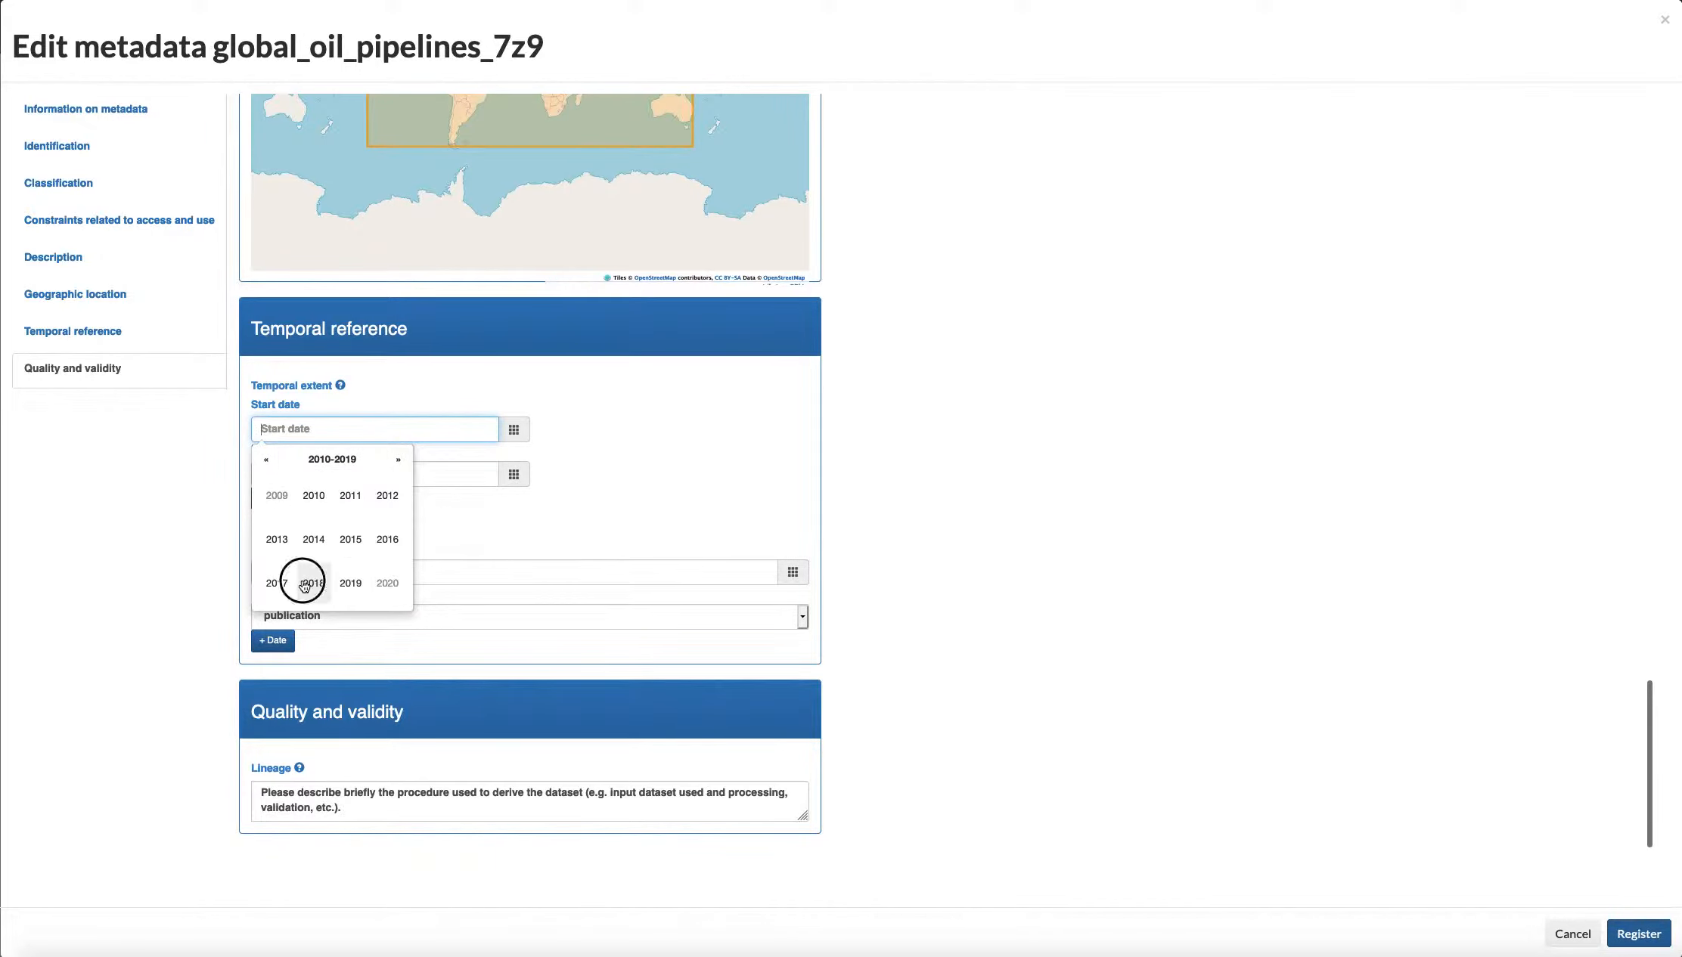
click(277, 496)
click(285, 500)
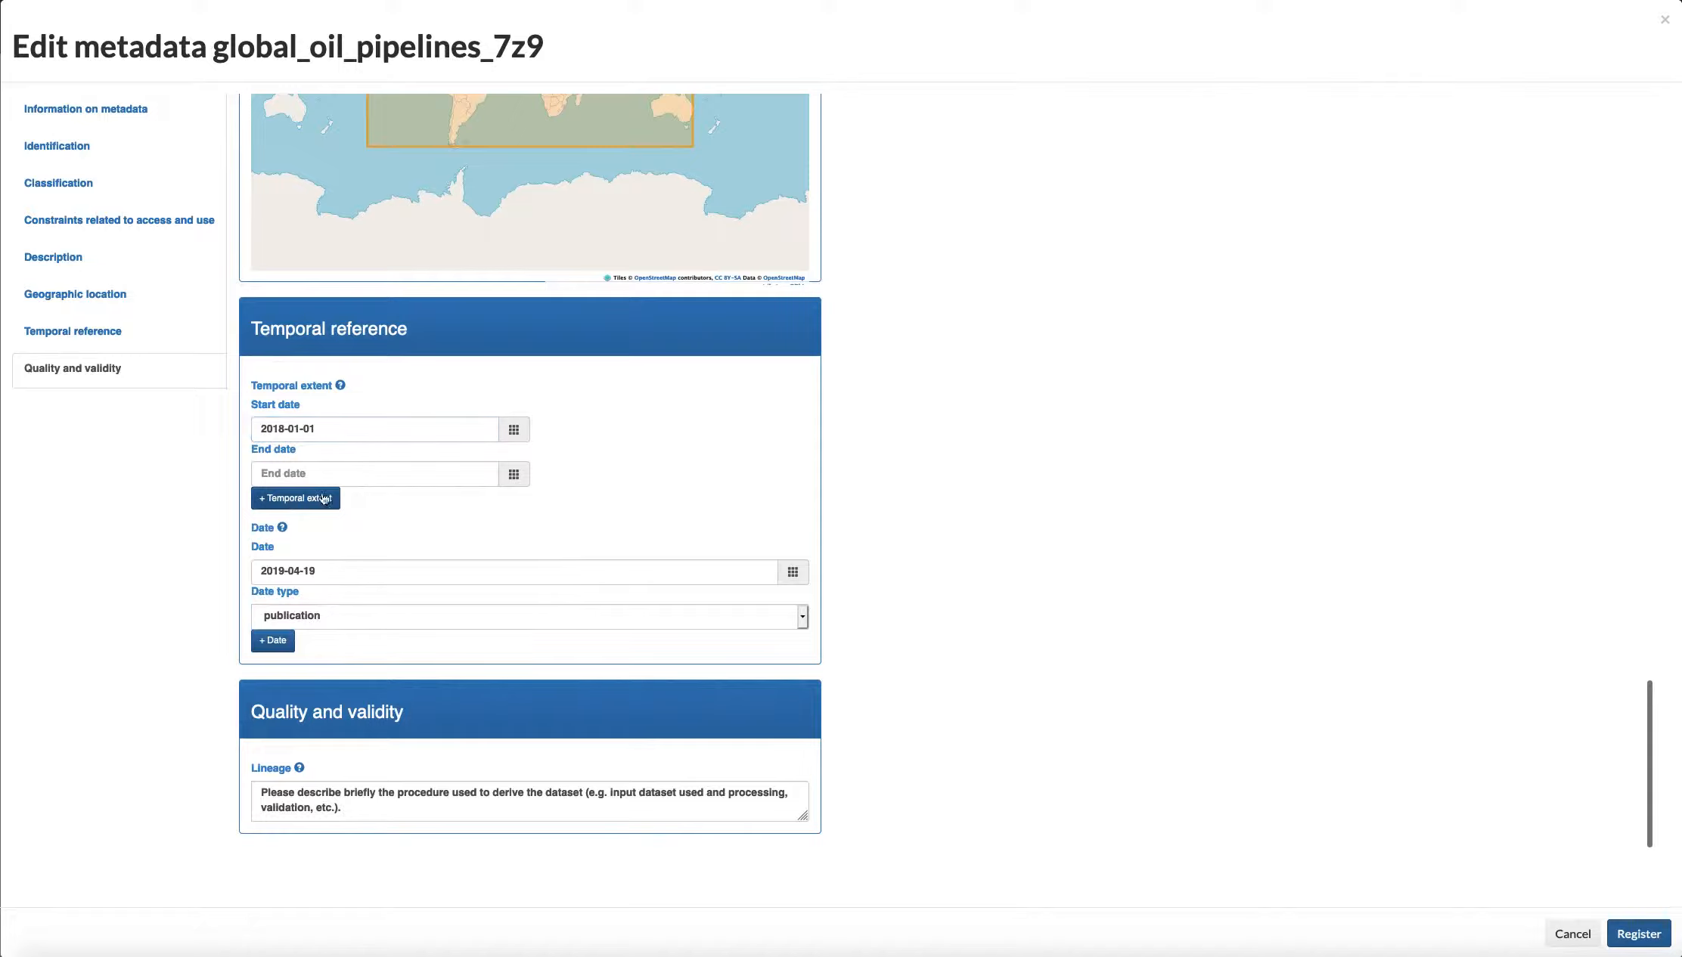
click(378, 476)
click(380, 376)
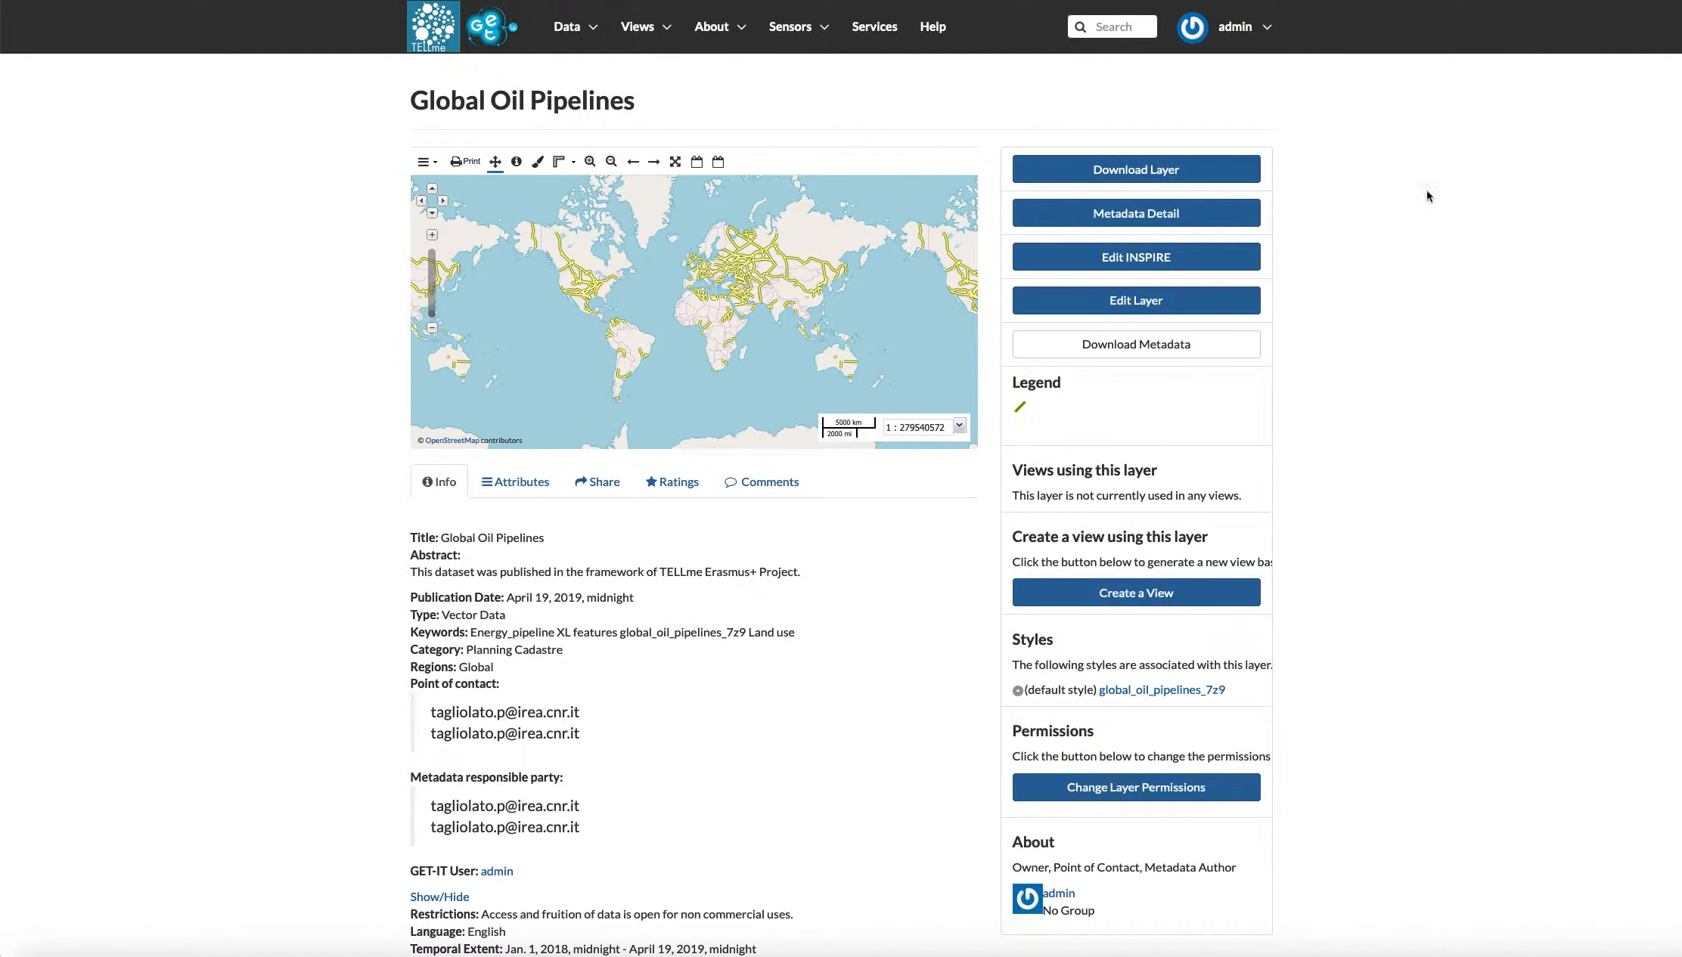
Step: Open the list of all layers in the hub and filter it by the Vector type
click(567, 27)
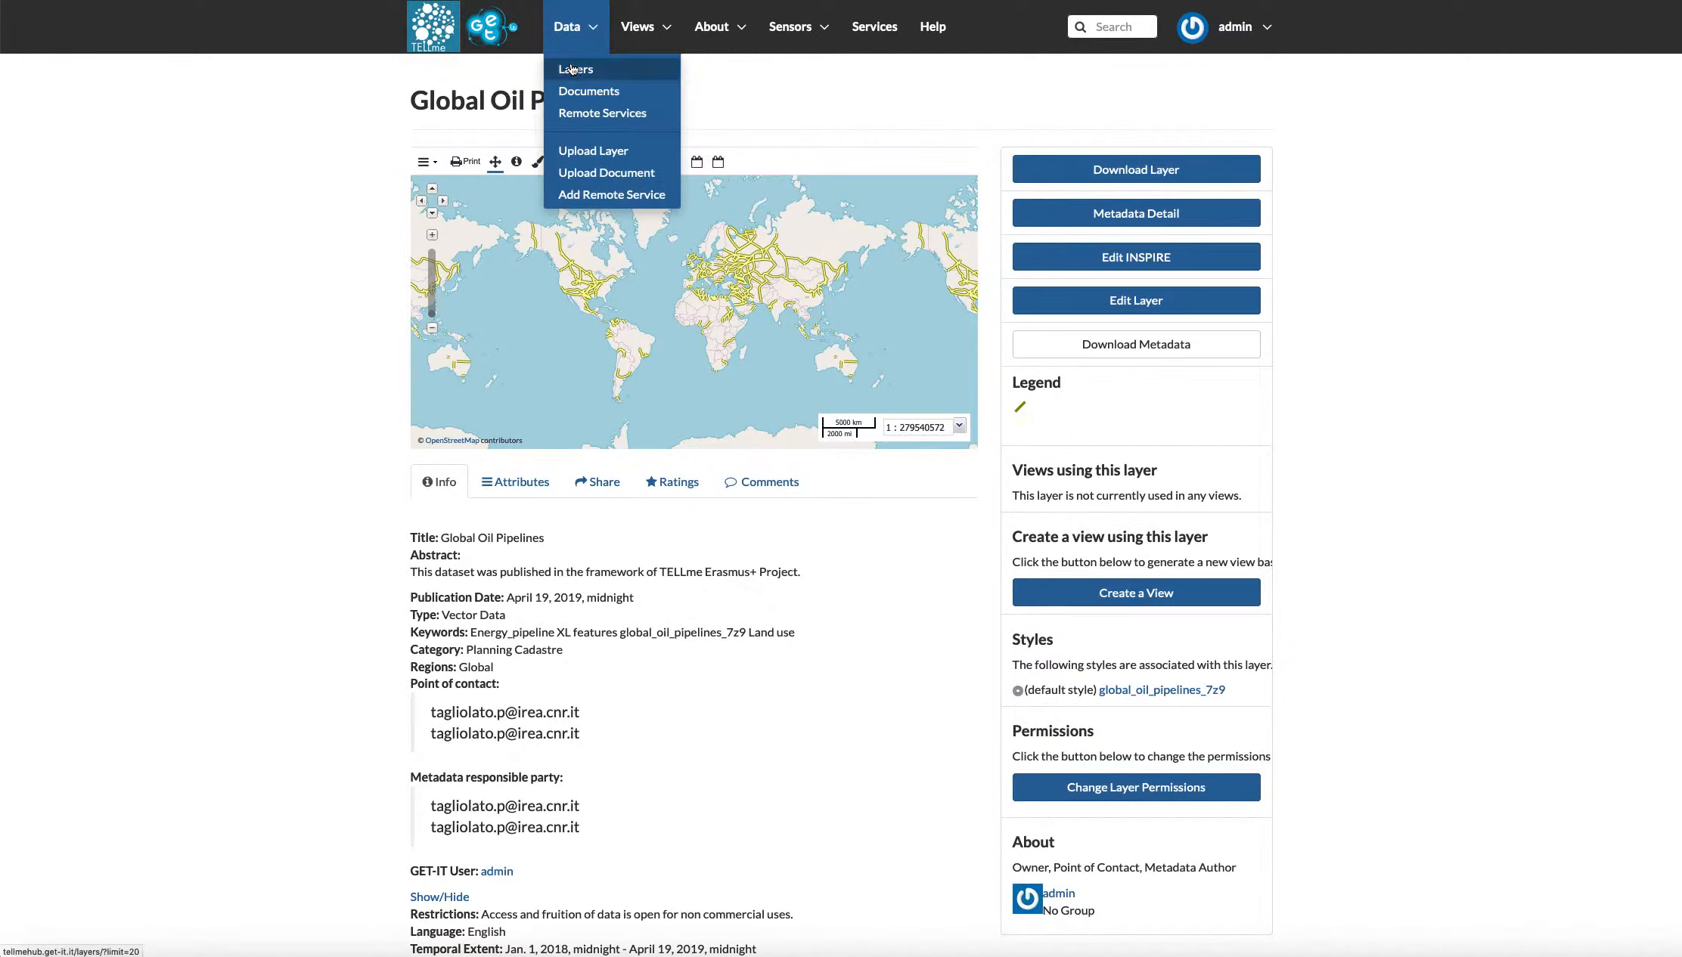
click(570, 72)
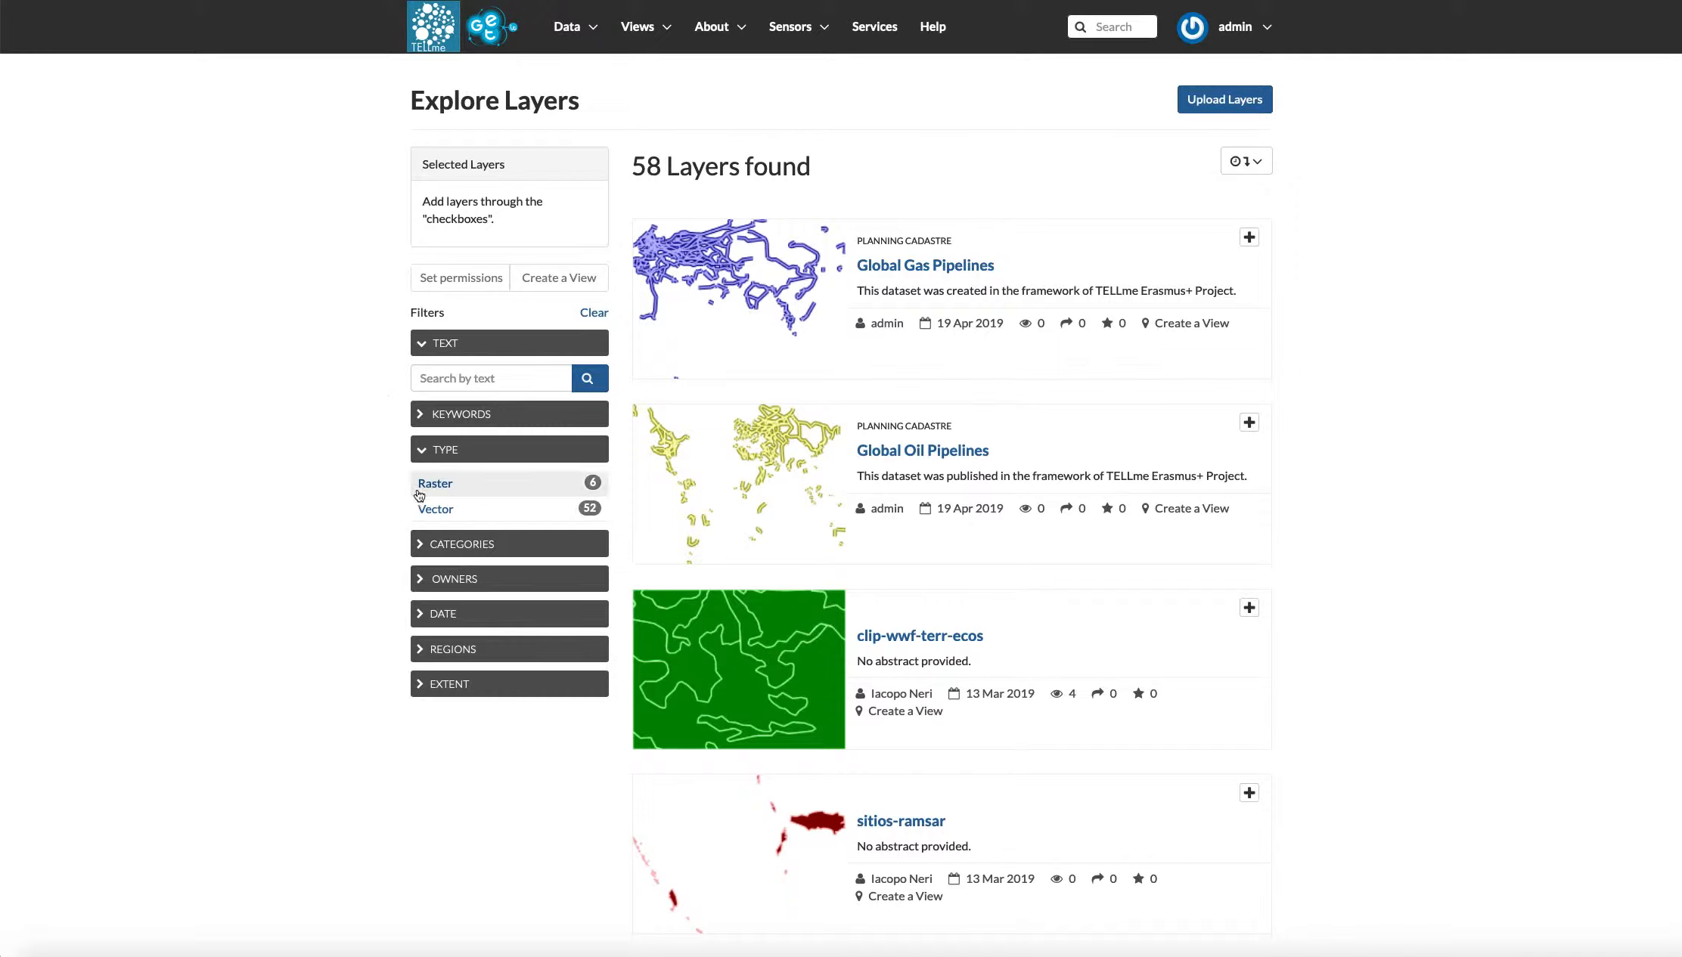
click(436, 510)
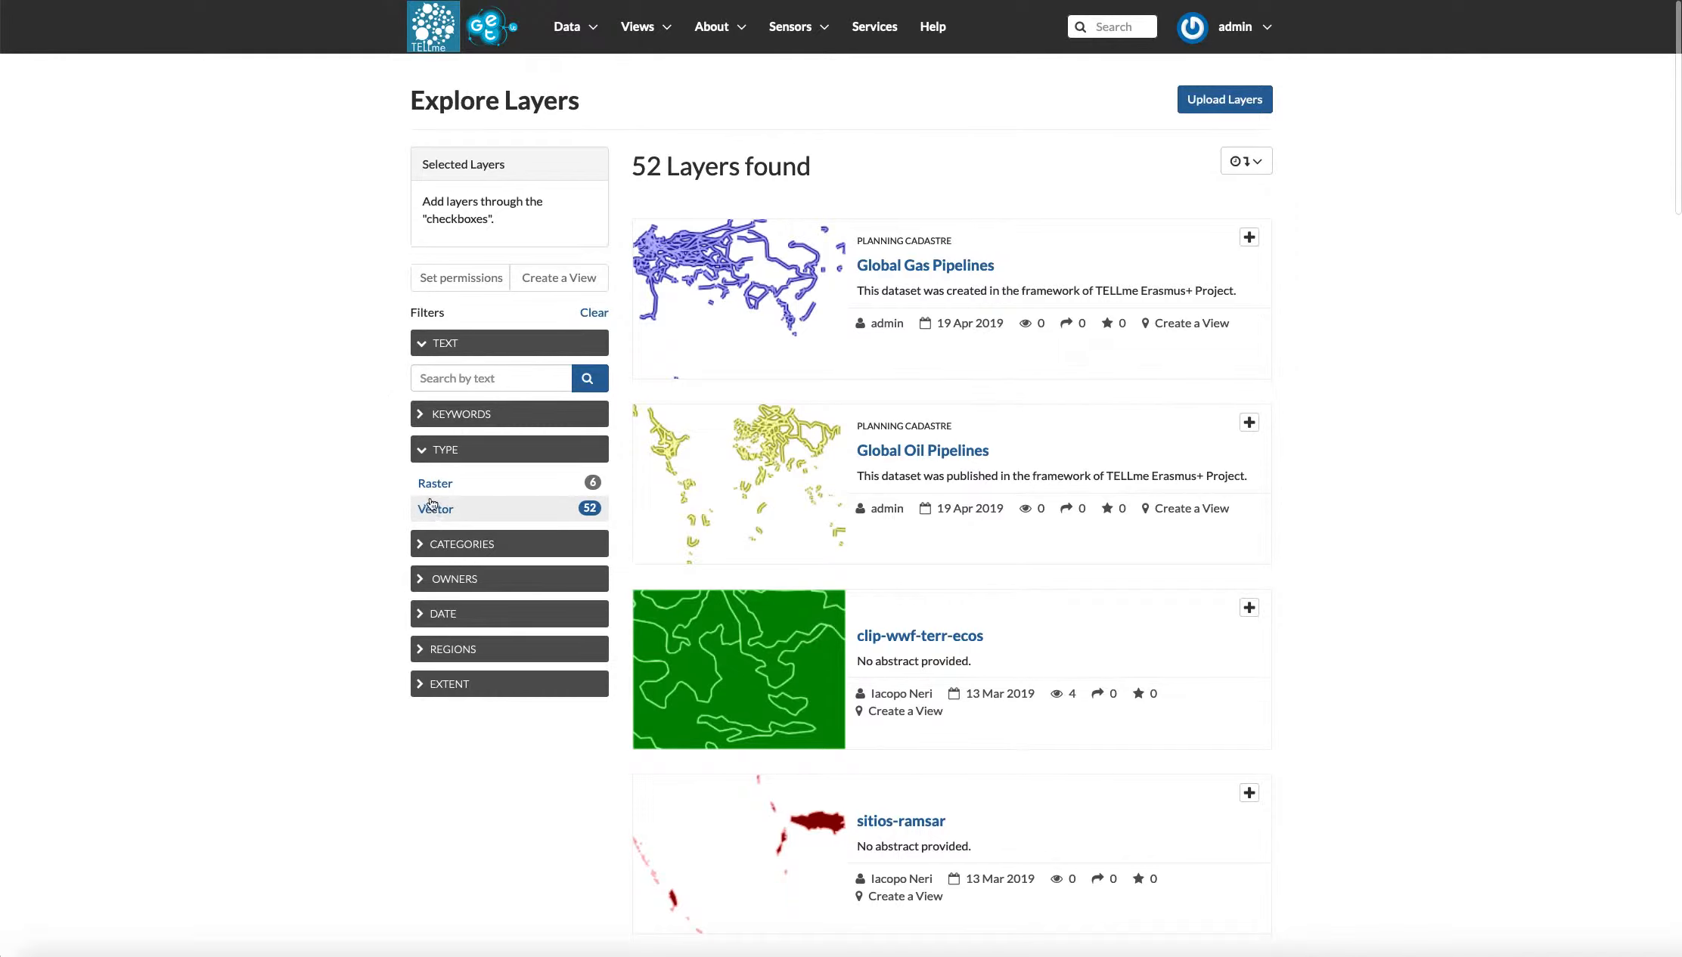
Step: Narrow the layer list by the TELLme keyword Energy_pipeline from the Grey_Infrastructure group
click(446, 415)
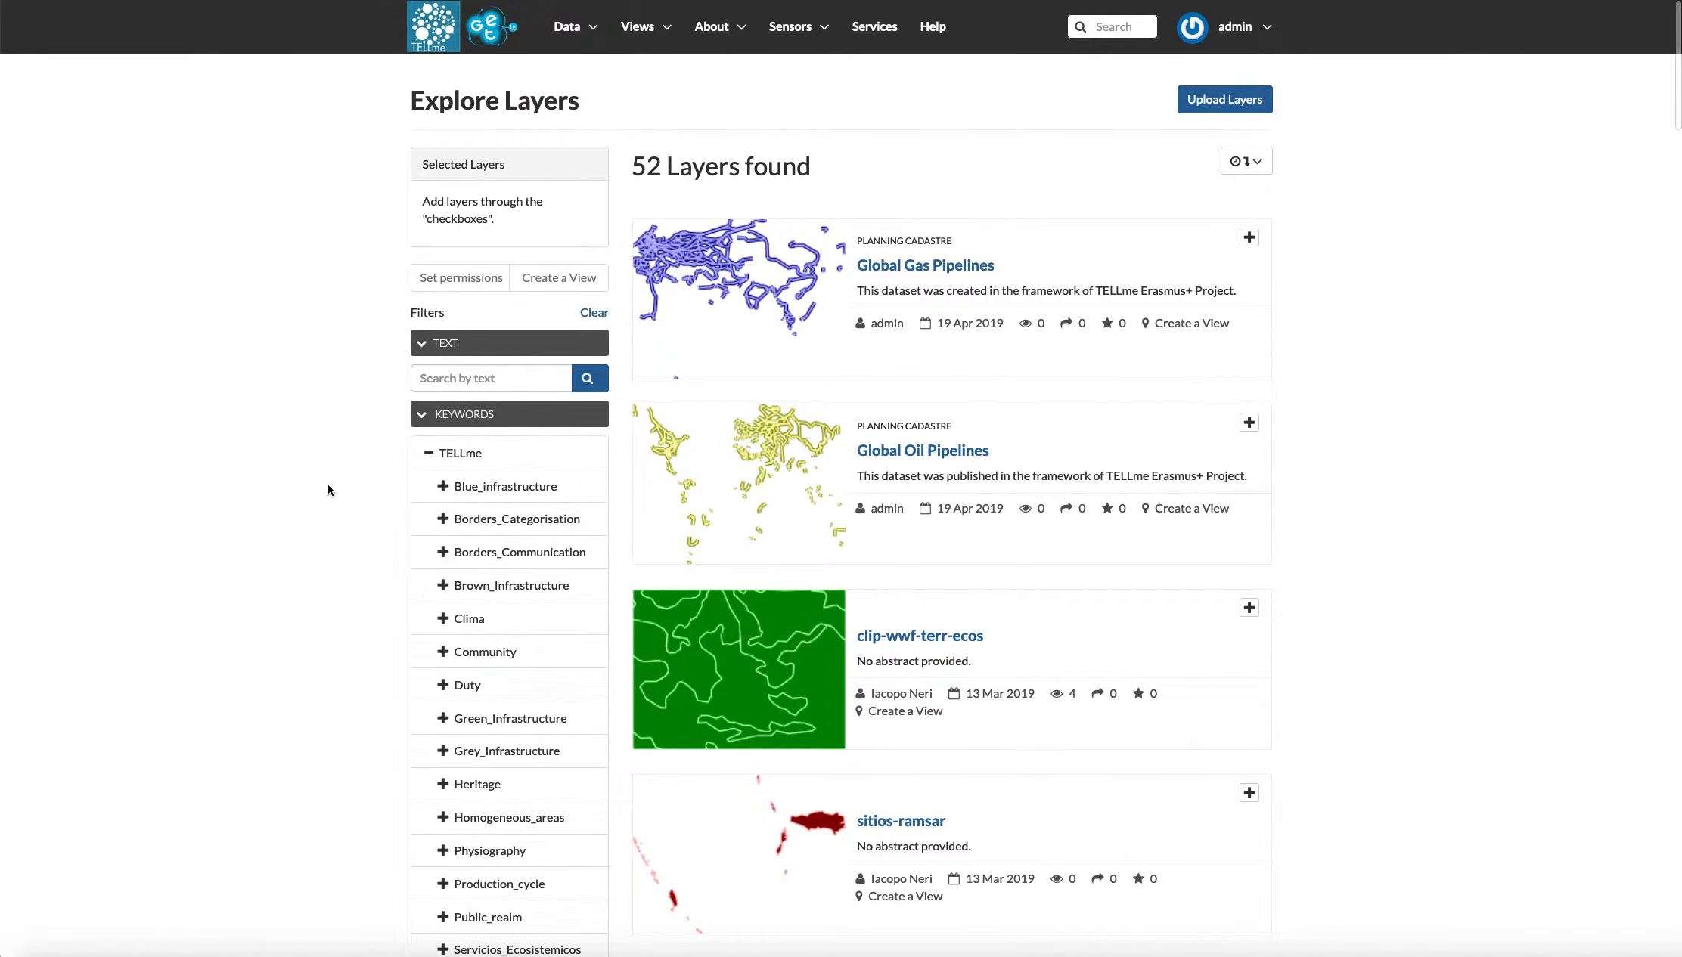
scroll(328, 488, down, 3)
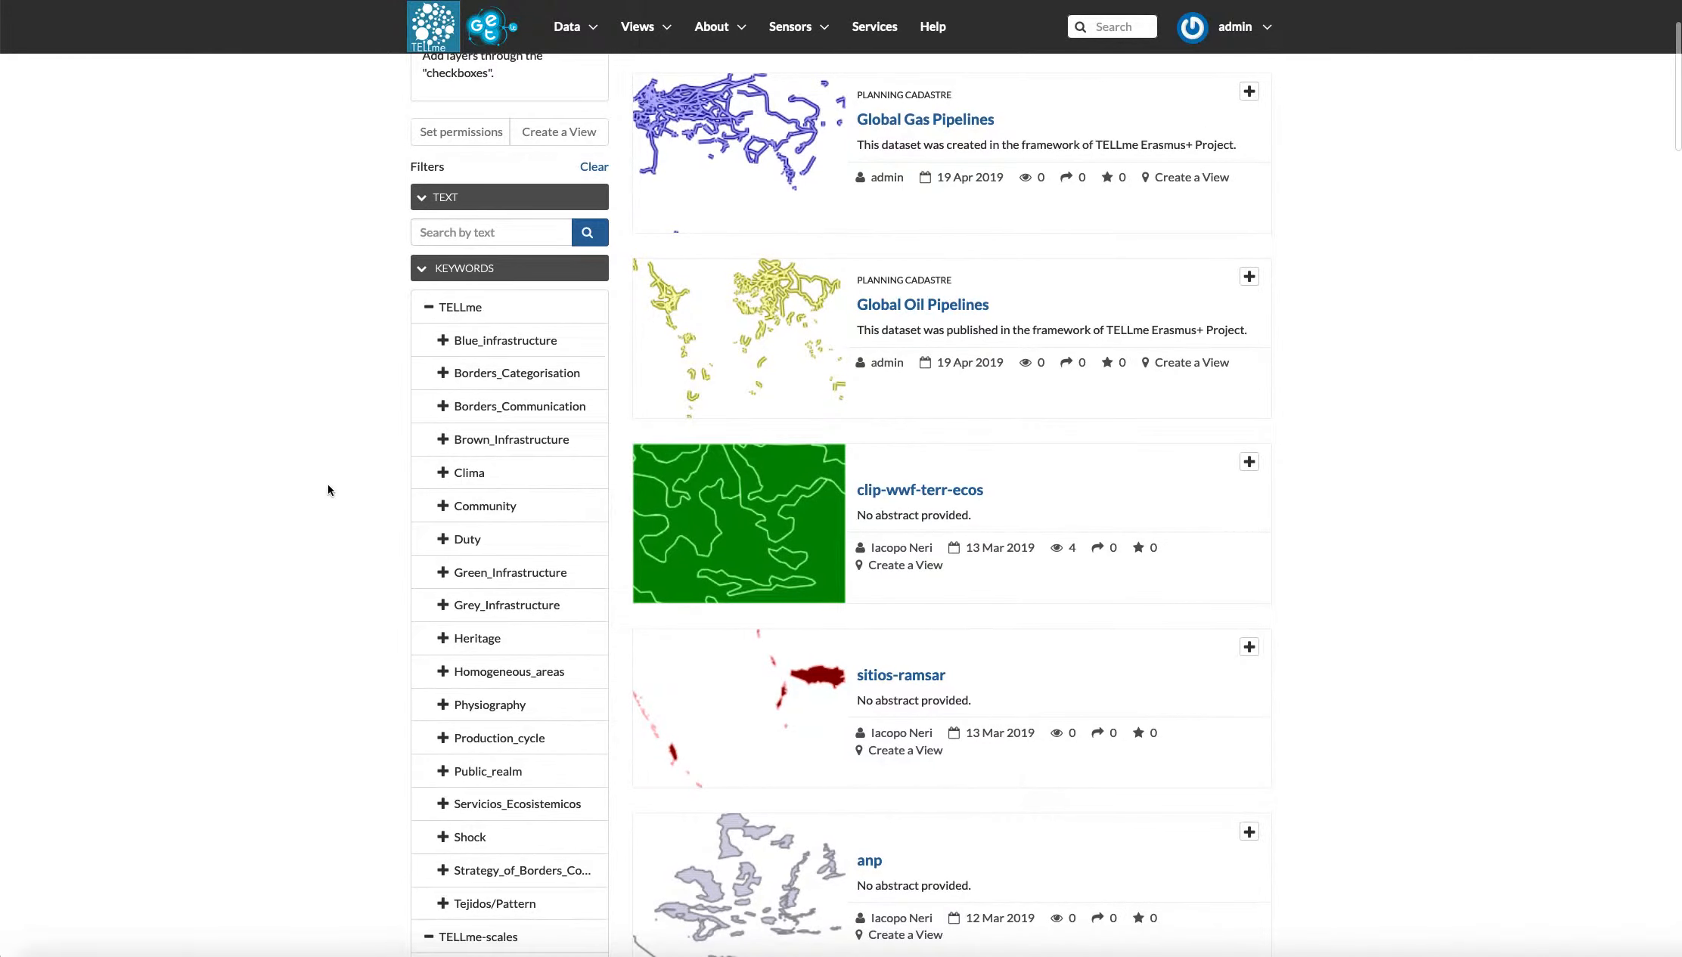
click(443, 606)
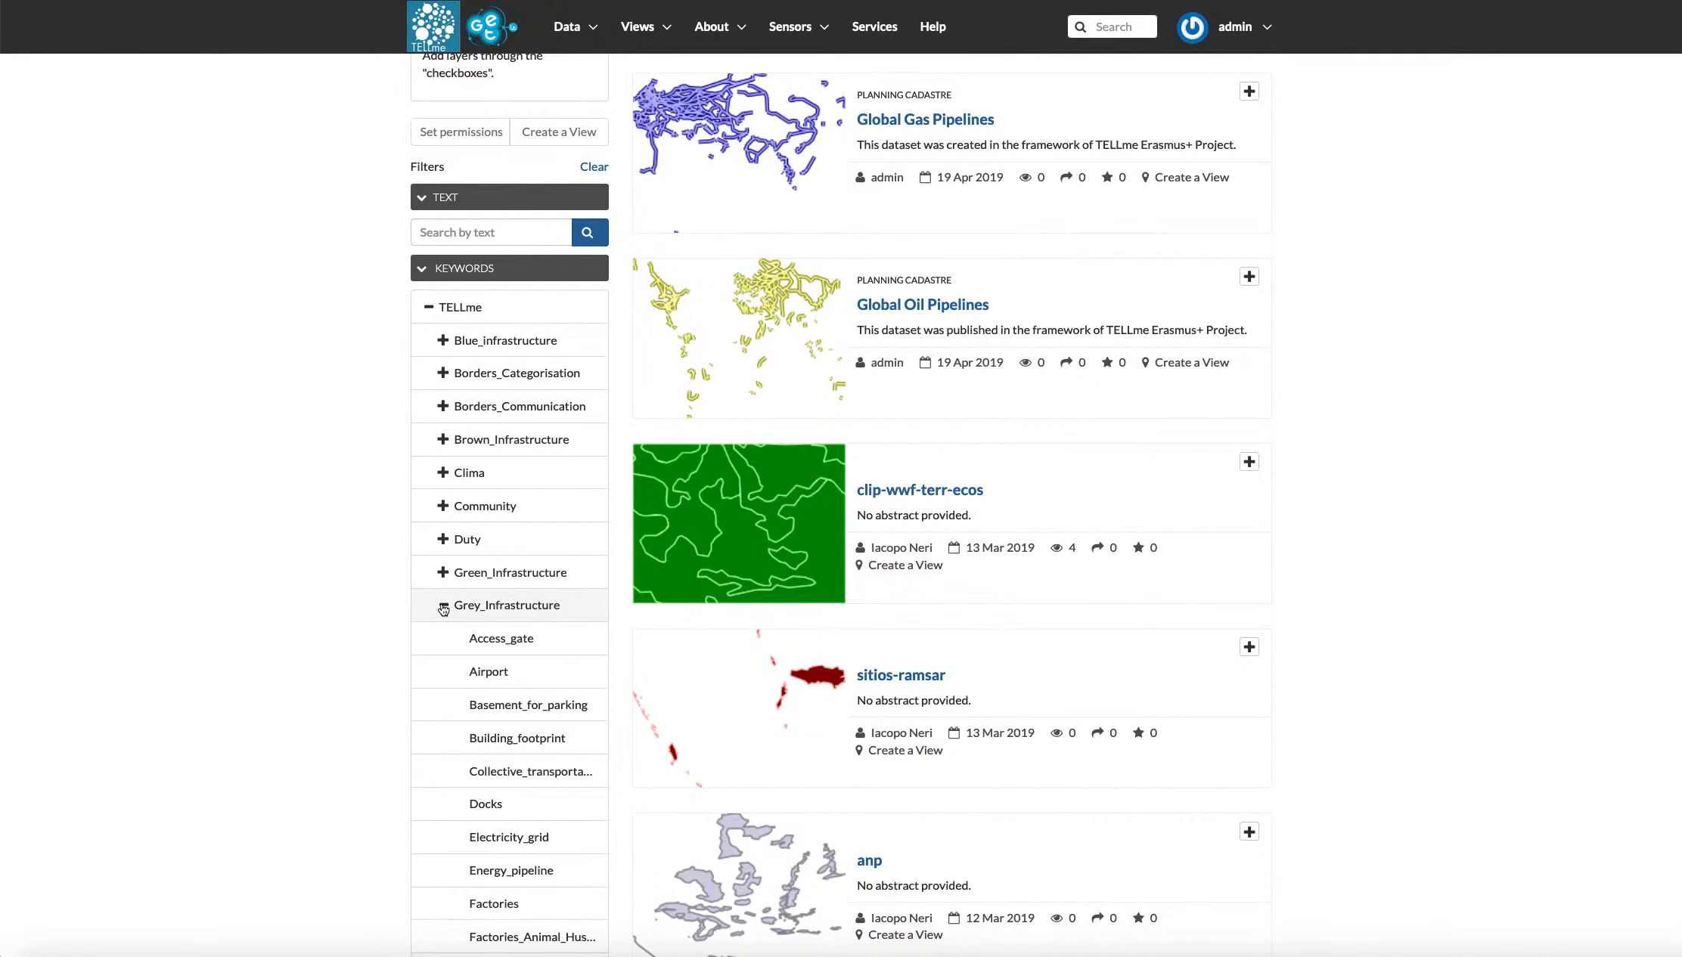
click(493, 877)
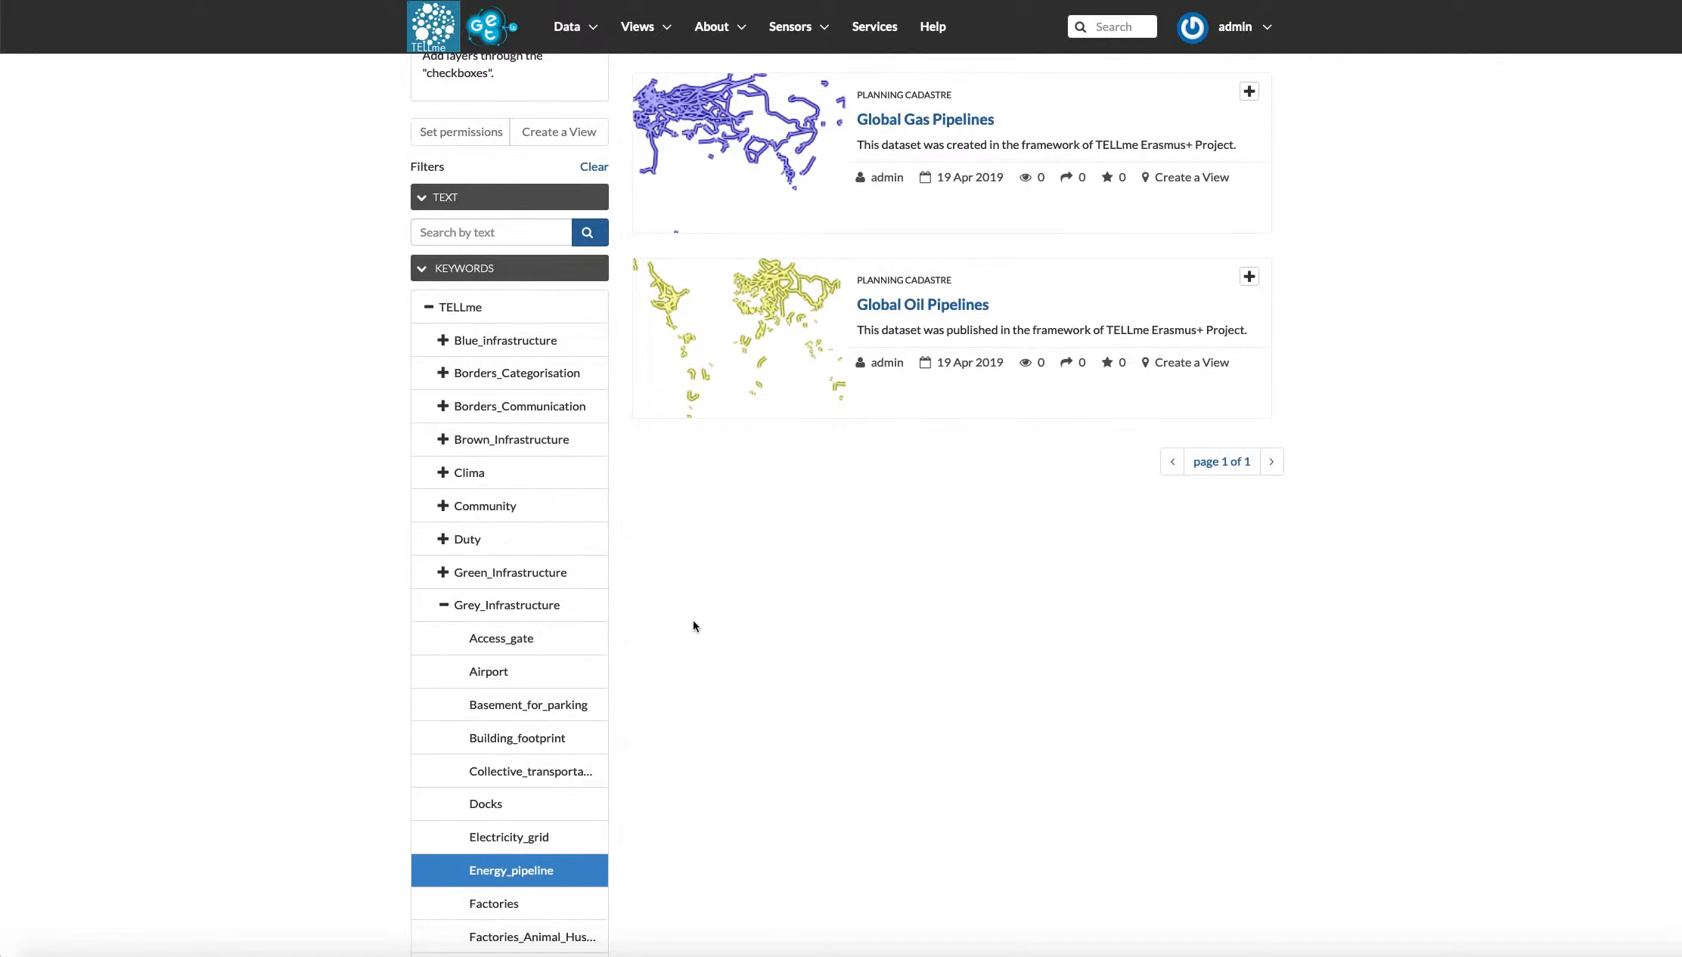
Step: Collapse the Grey_Infrastructure keywords, add the TELLme scale XL as a filter, and review the matching layers
scroll(693, 626, down, 5)
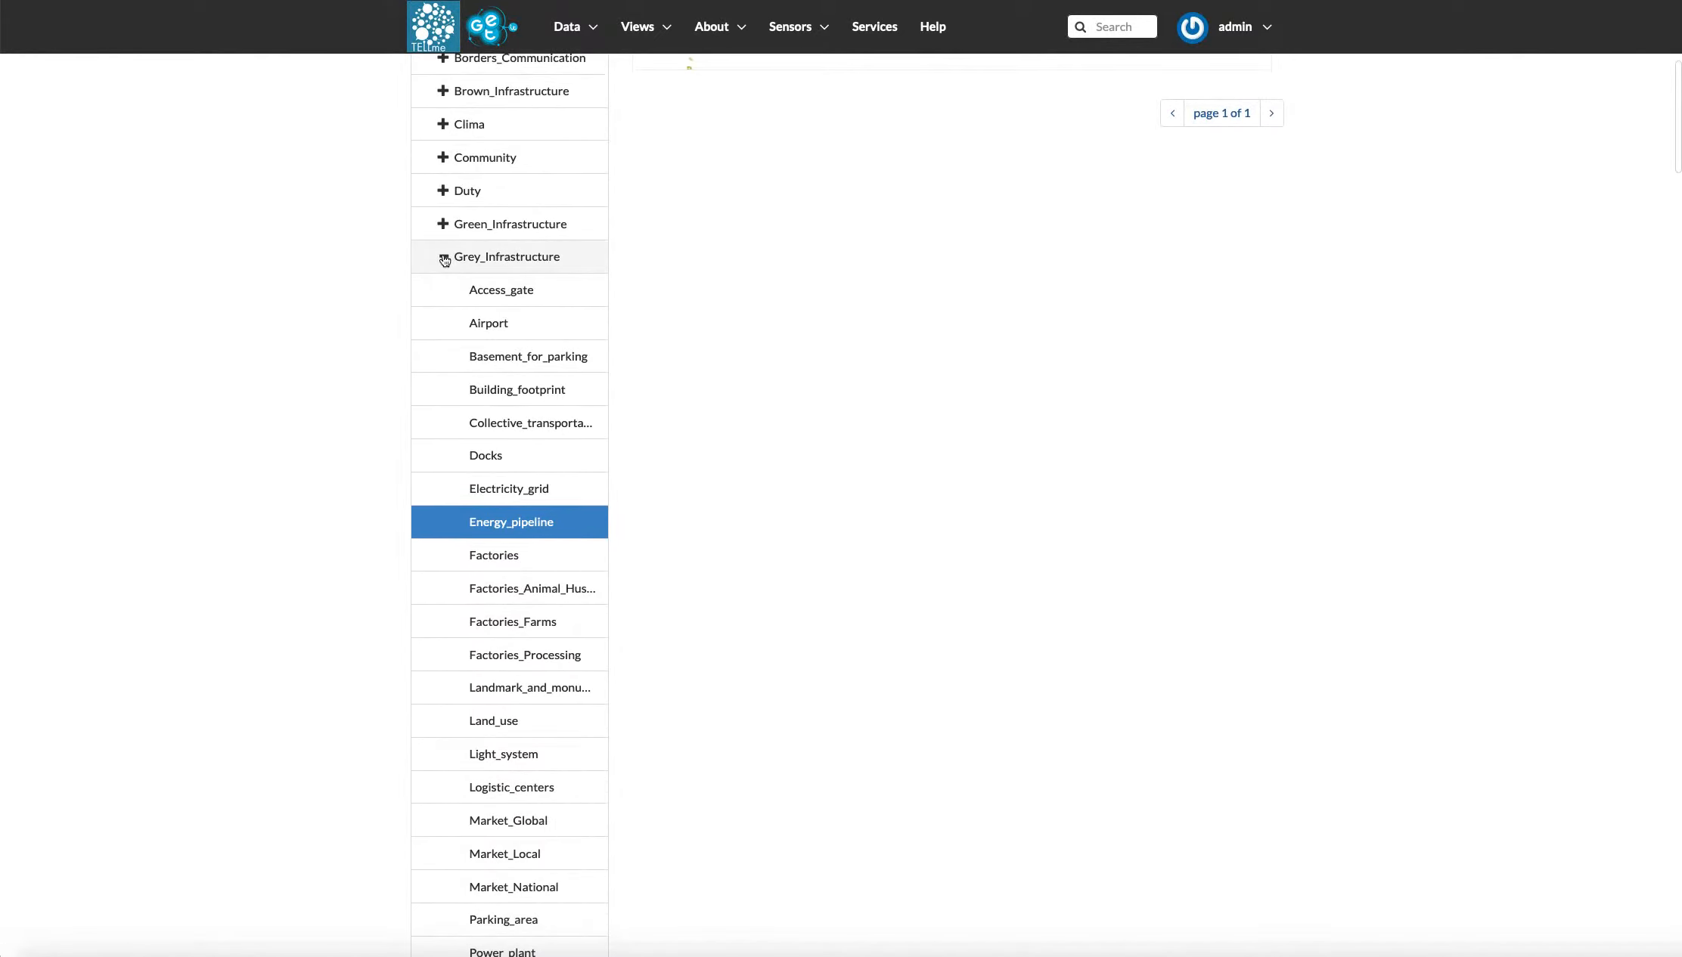
click(444, 257)
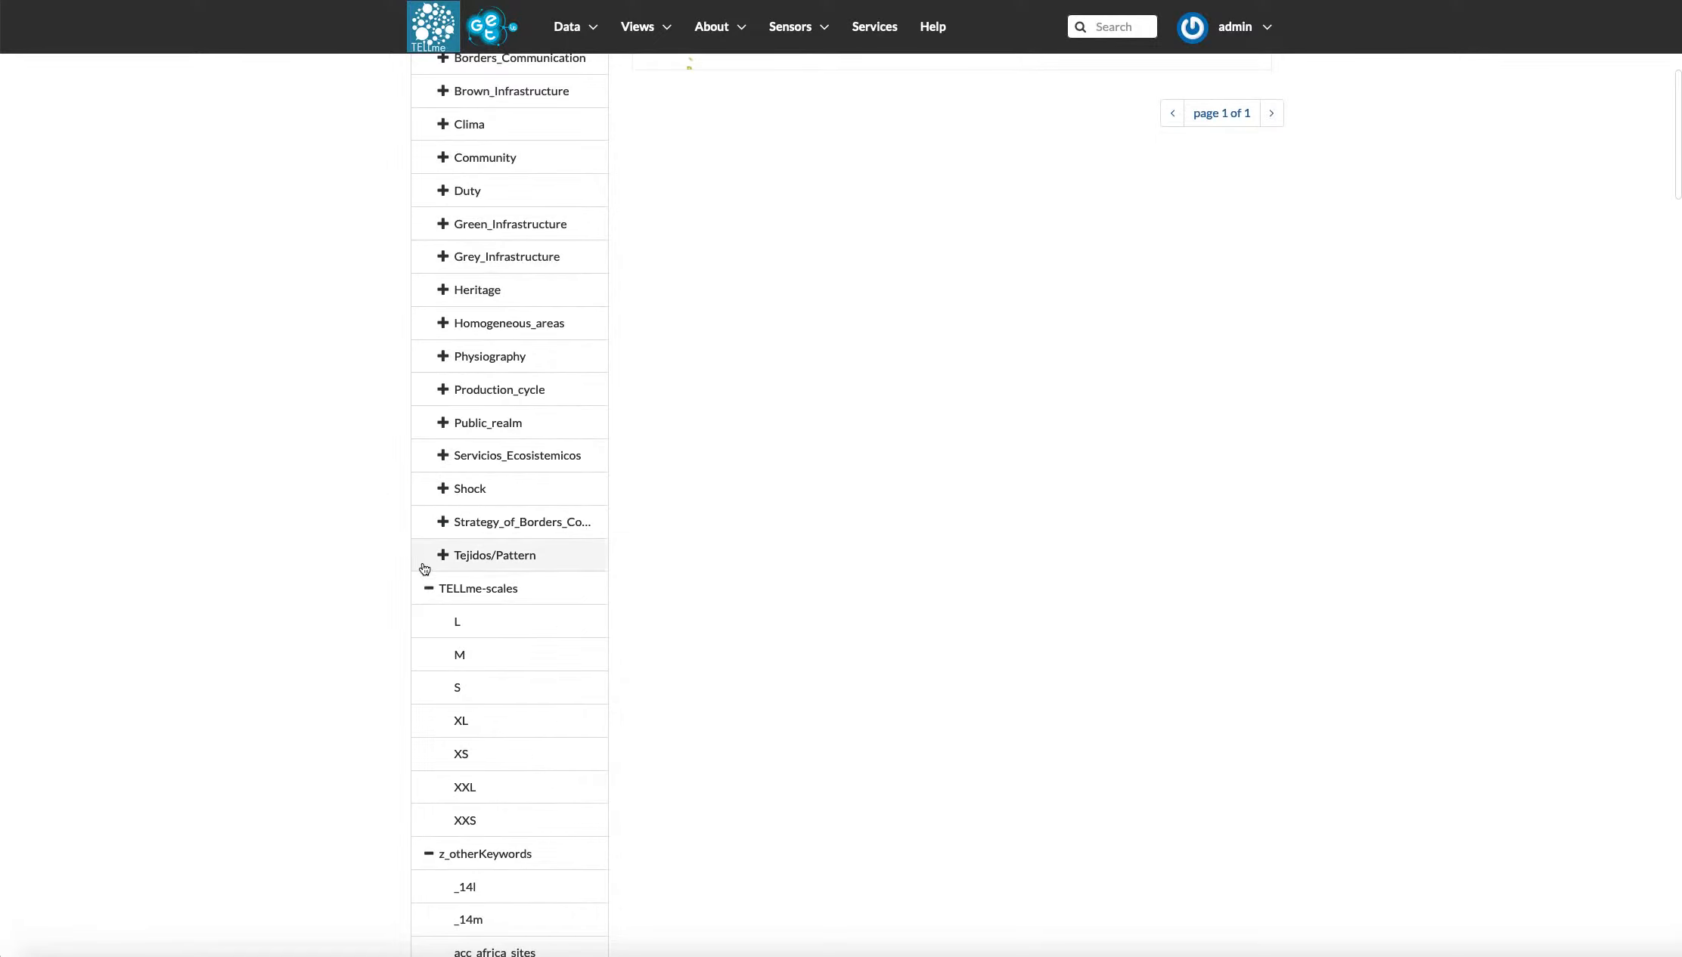
scroll(378, 556, up, 2)
scroll(378, 560, up, 1)
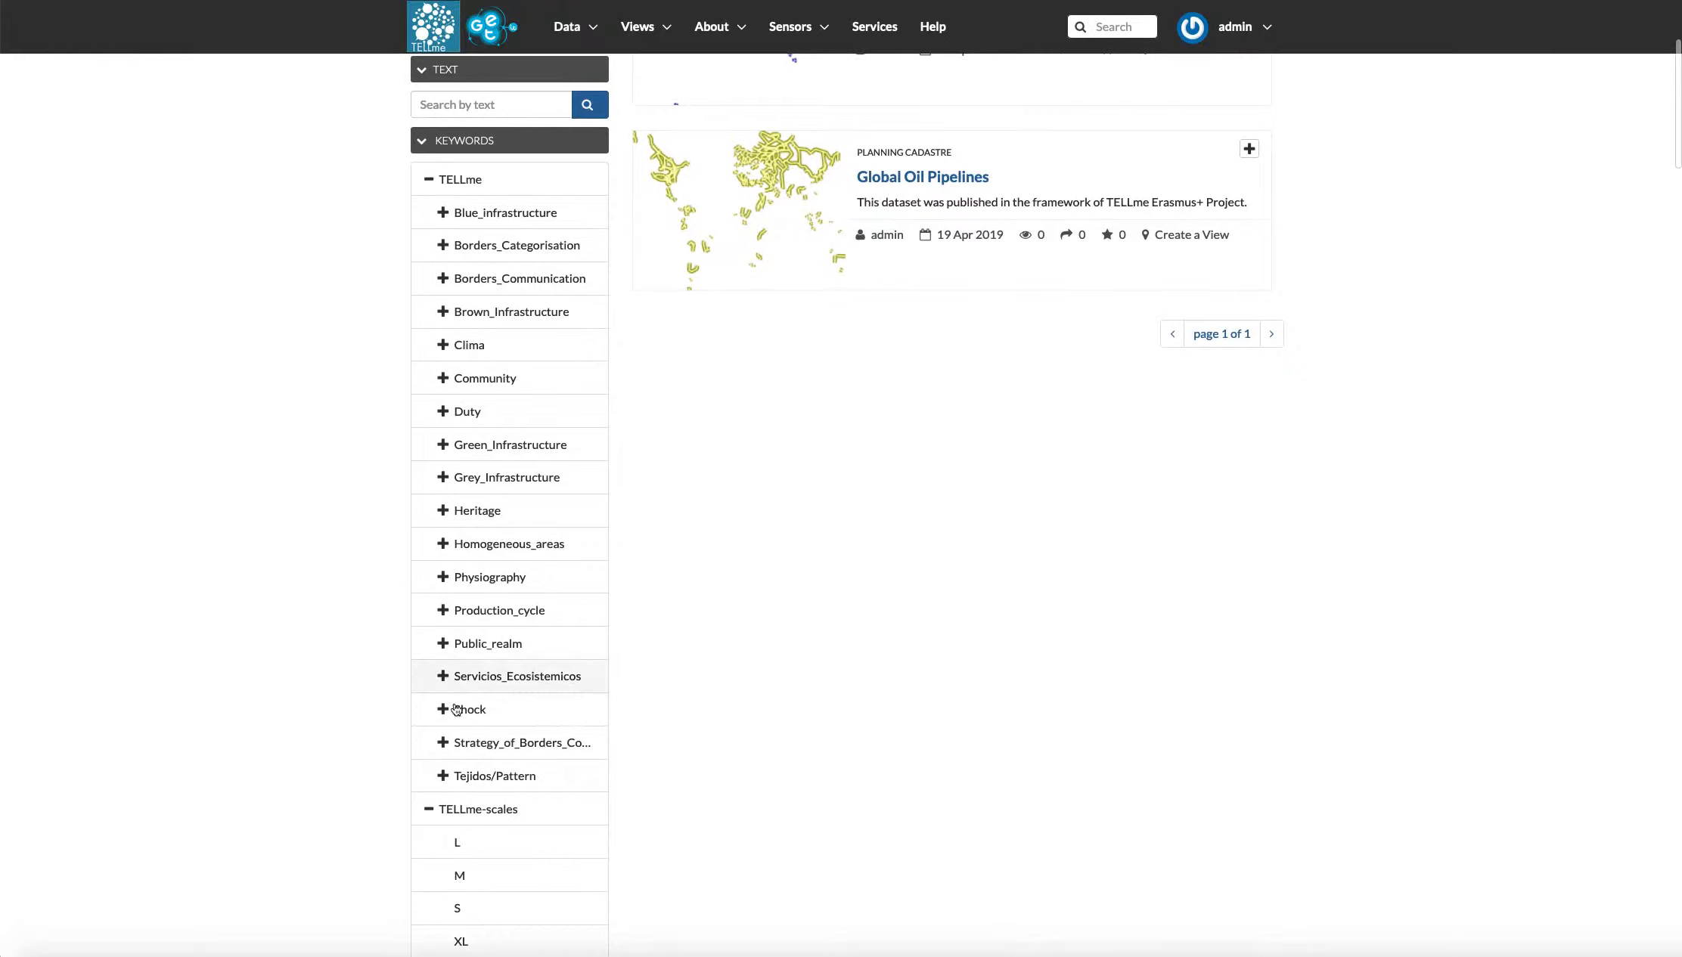
click(468, 938)
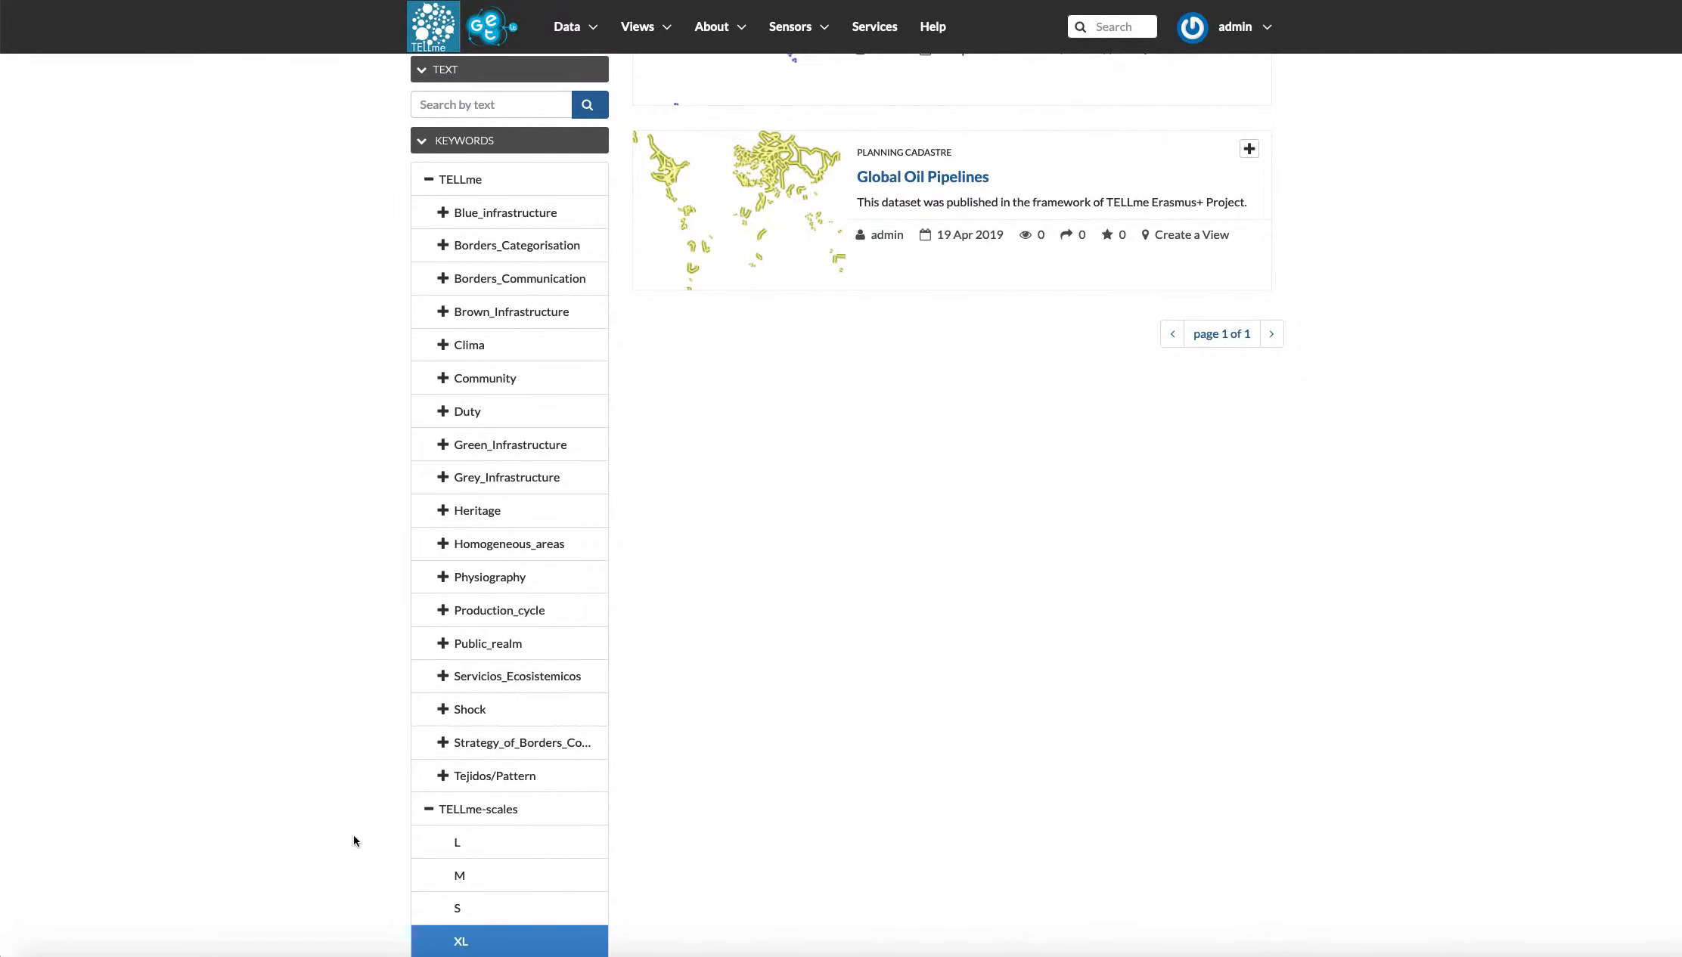
scroll(344, 818, up, 3)
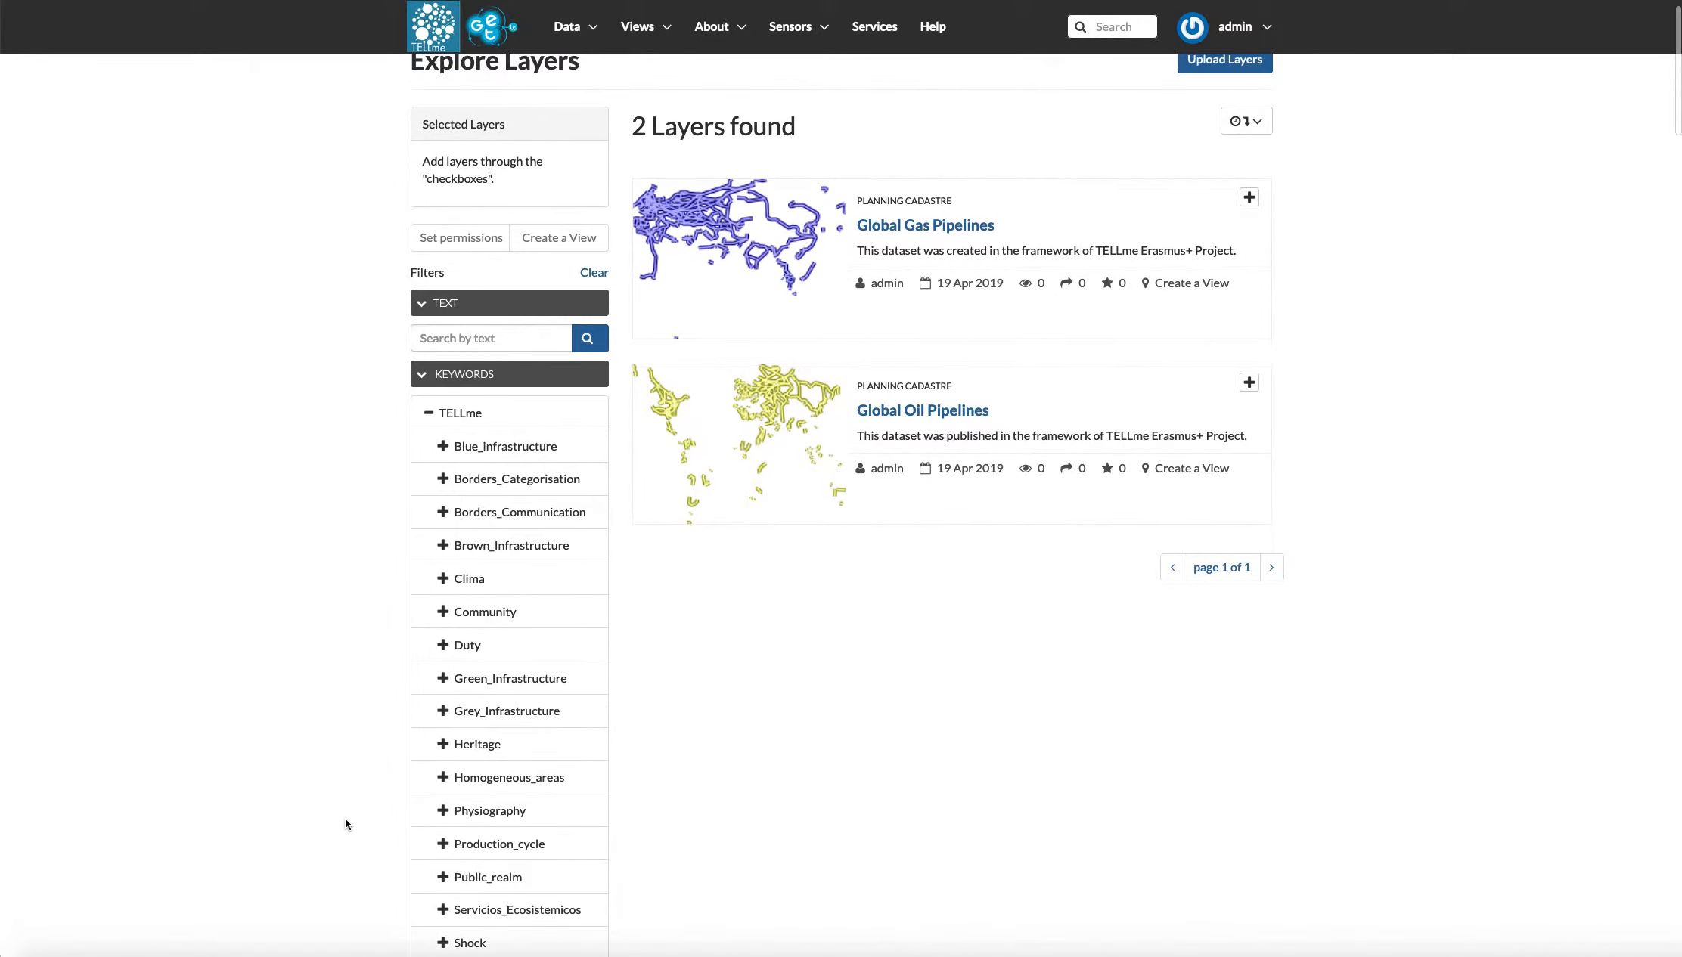
scroll(345, 820, down, 4)
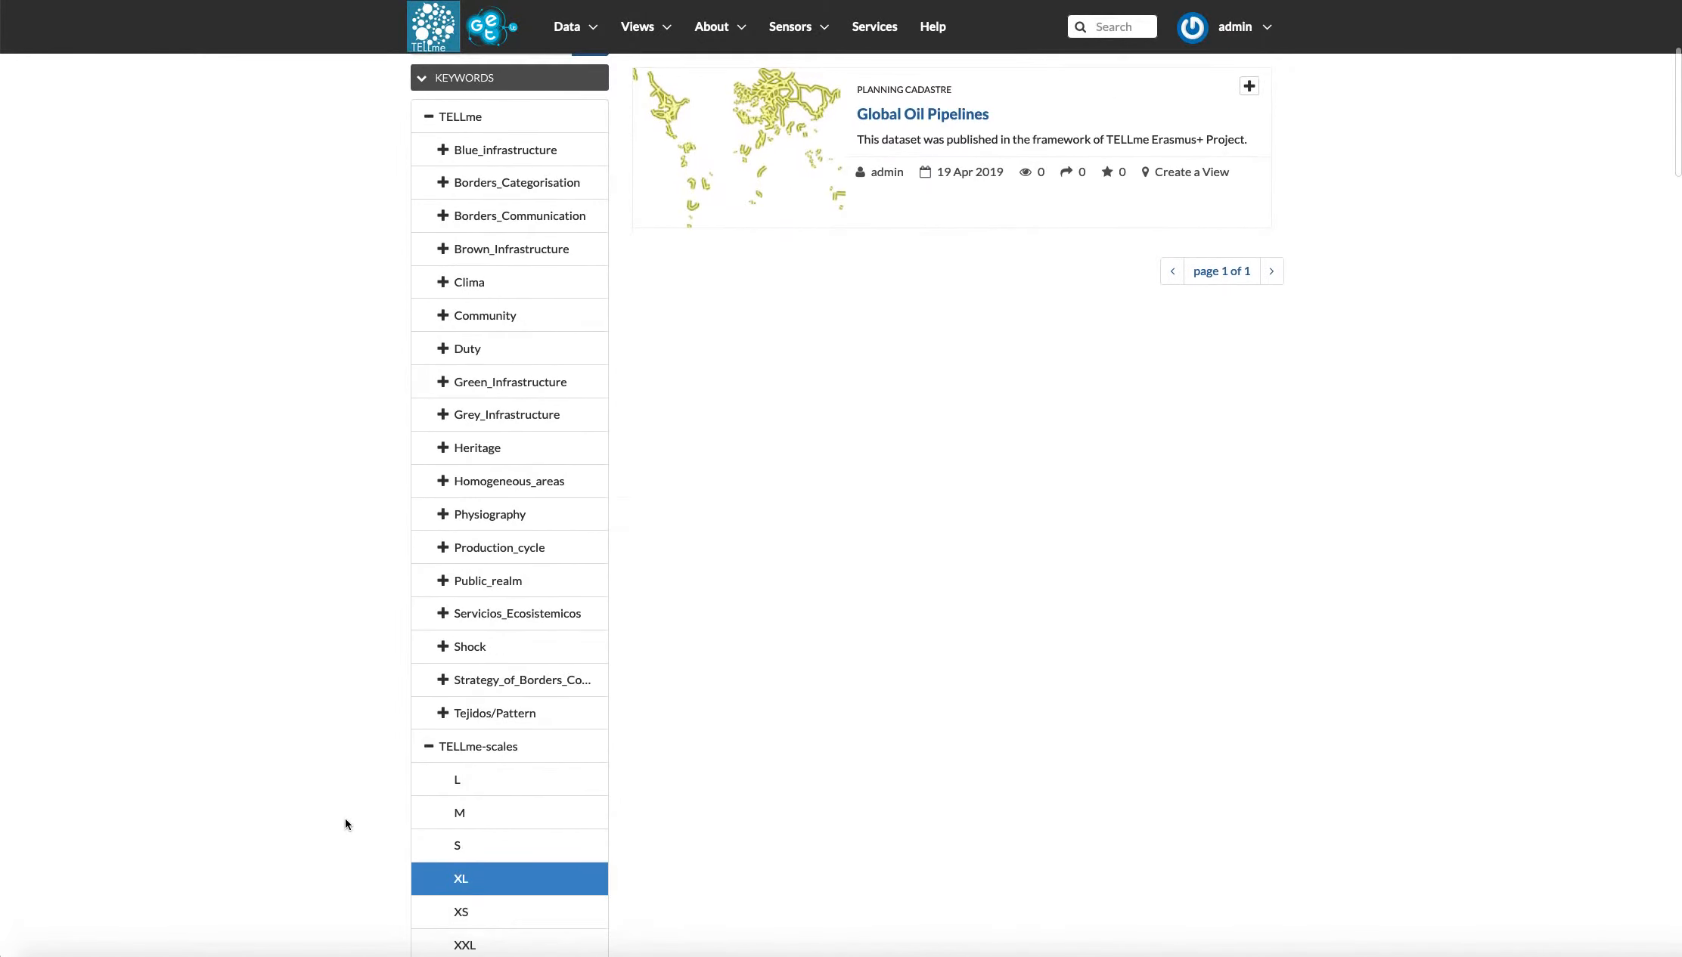
scroll(344, 818, up, 5)
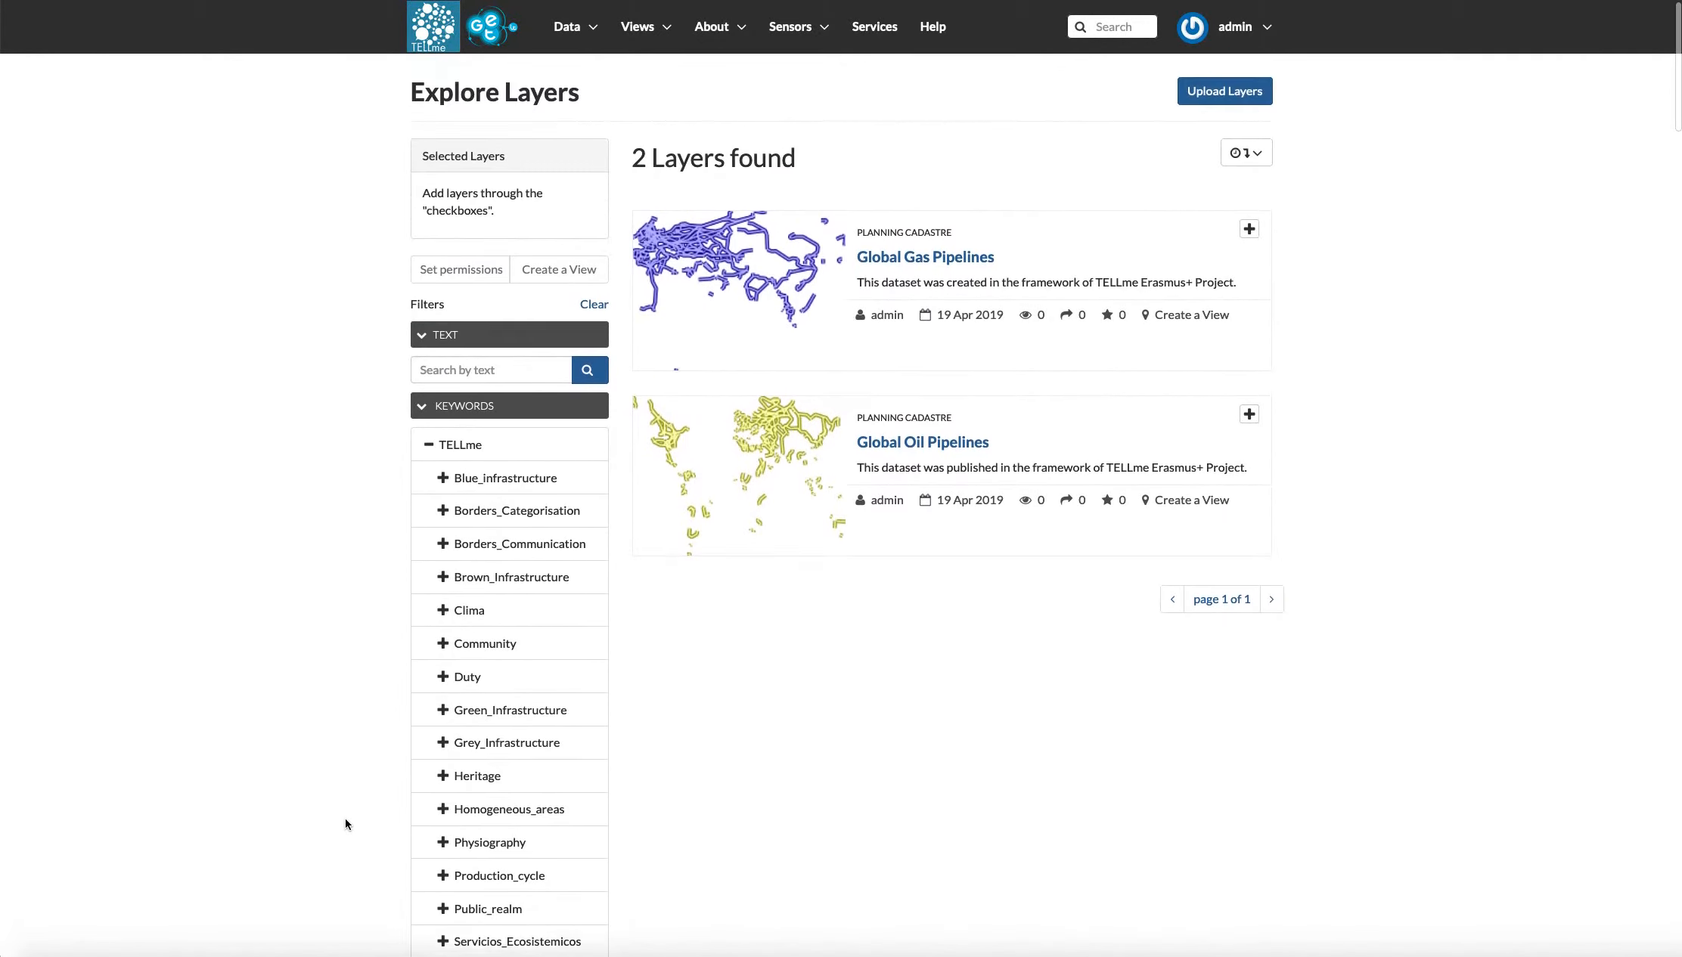
Step: Switch the TELLme scale filter from XL to L and open the Global Gas Pipelines layer
scroll(344, 818, down, 5)
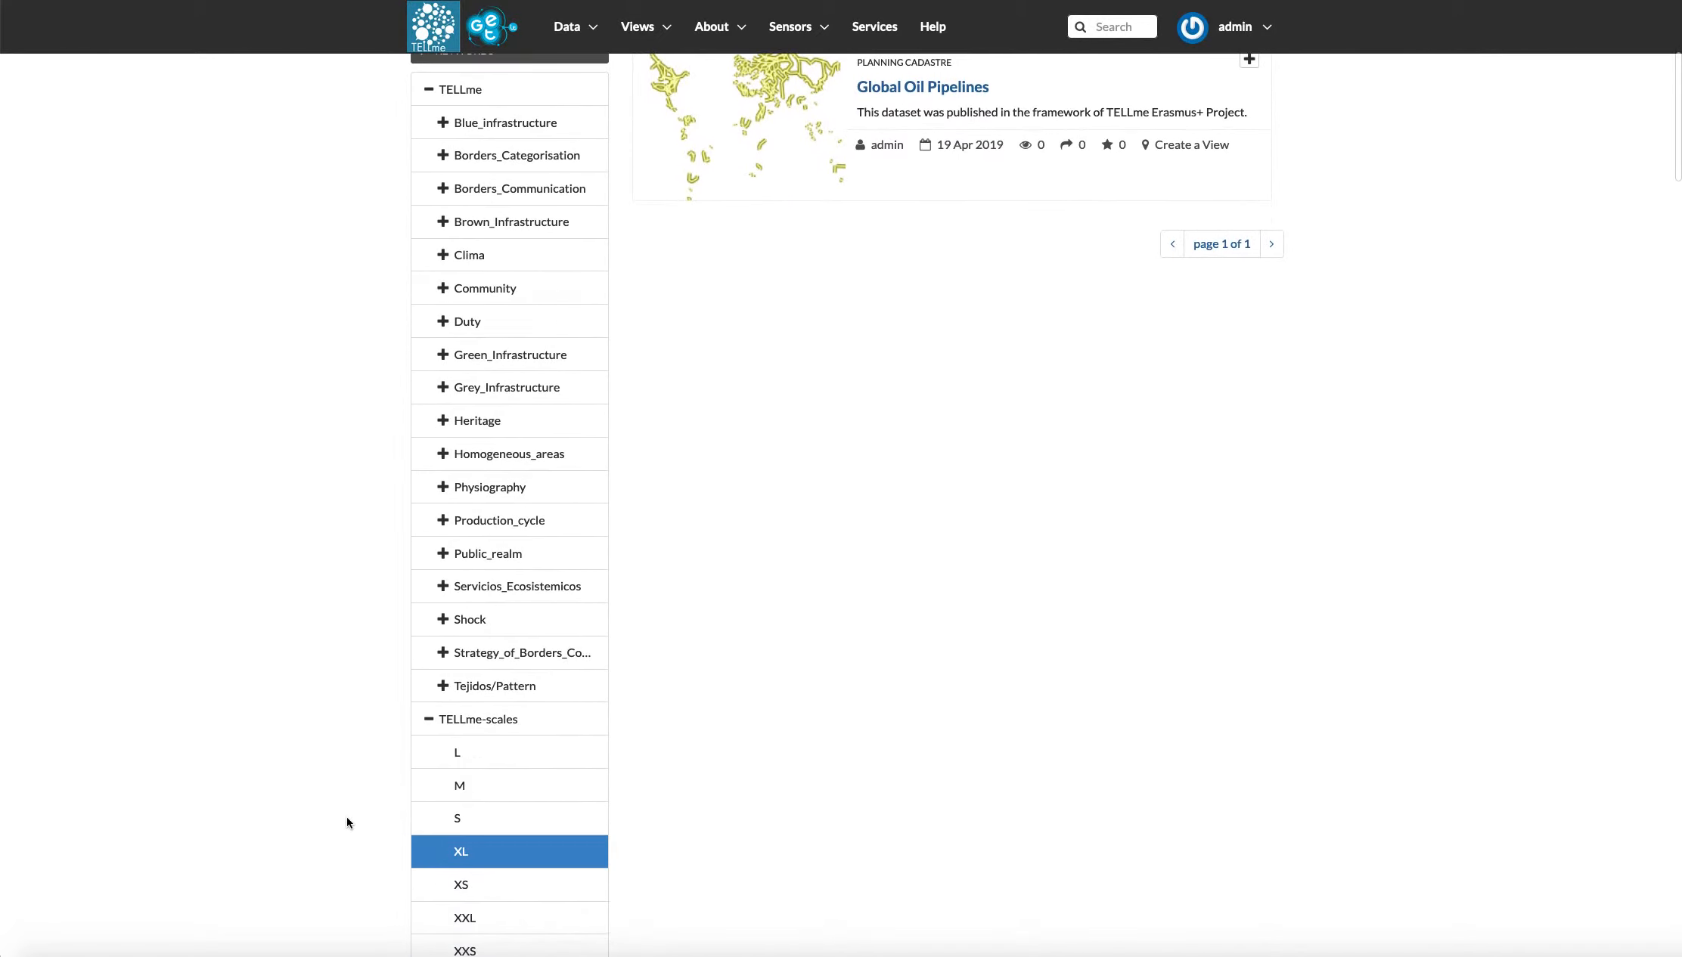
click(458, 756)
scroll(347, 731, up, 5)
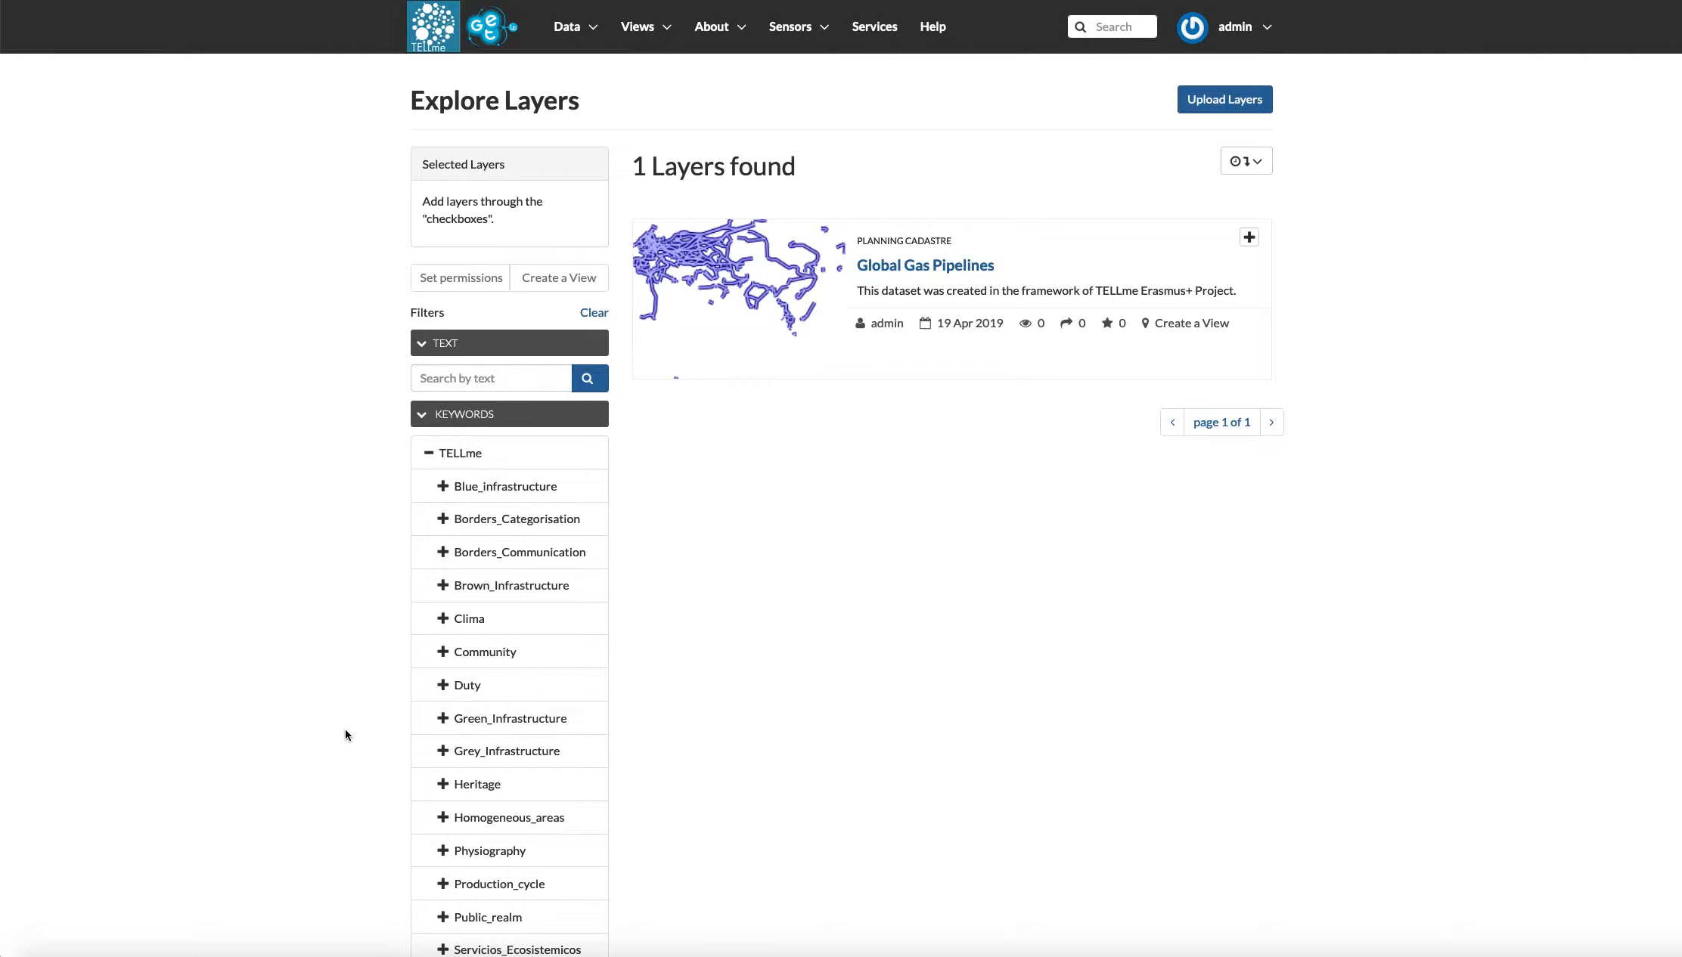
scroll(344, 734, down, 5)
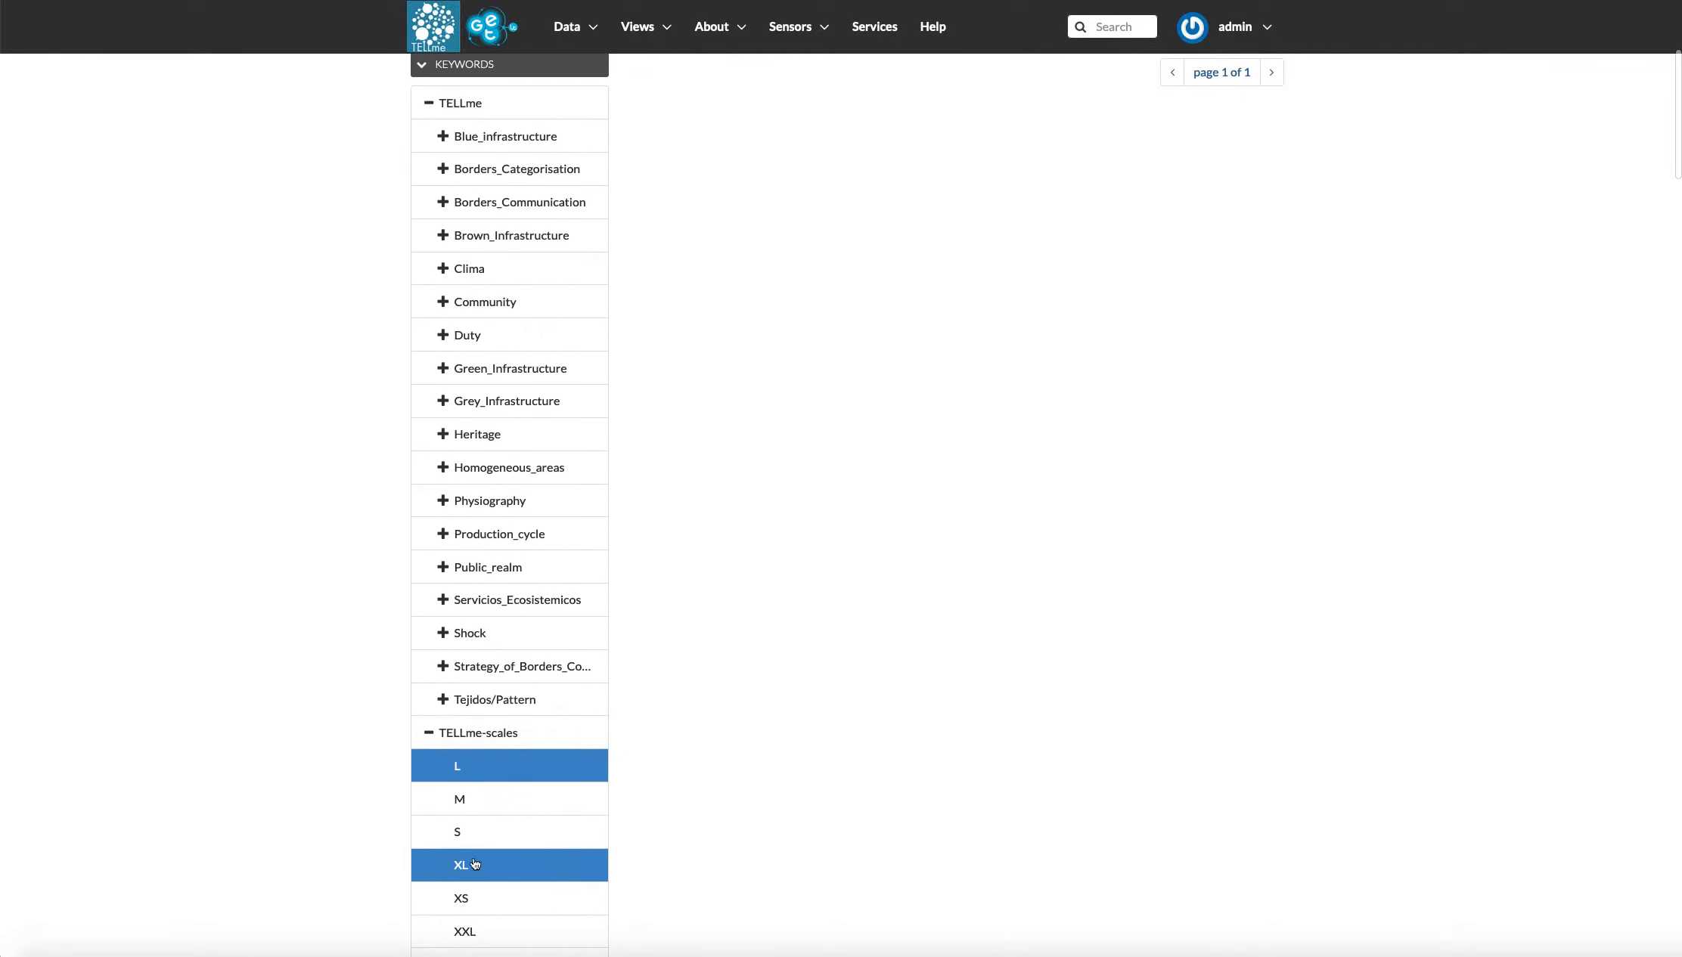
click(474, 864)
scroll(363, 744, up, 5)
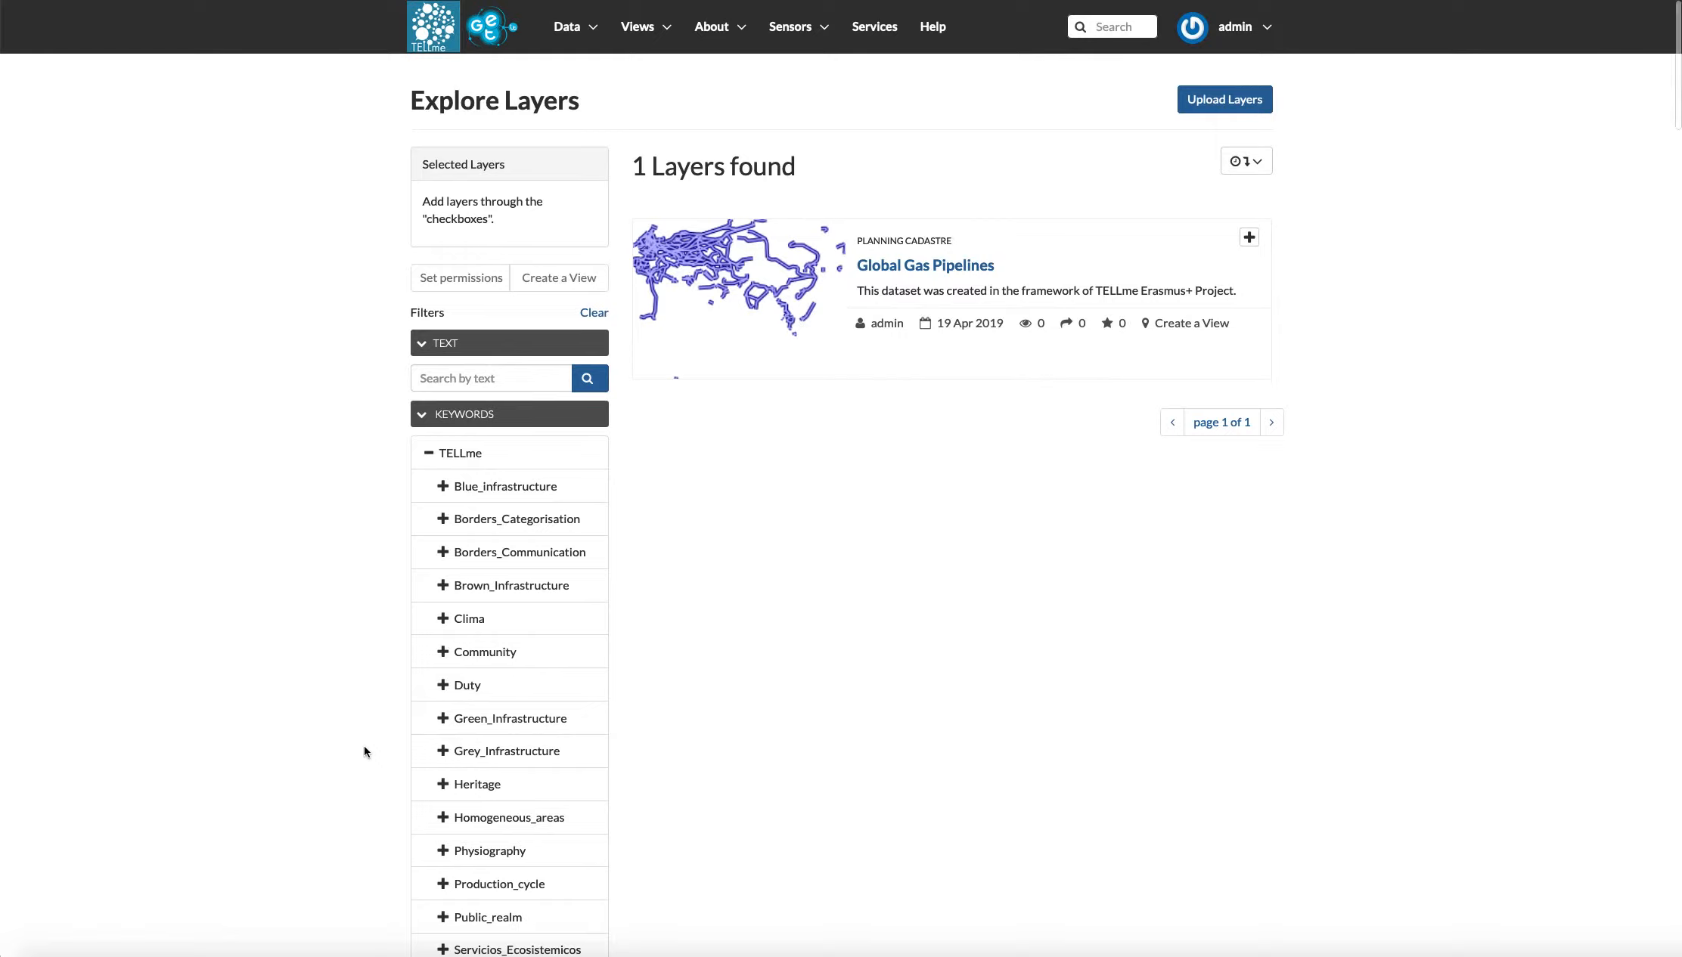
click(957, 266)
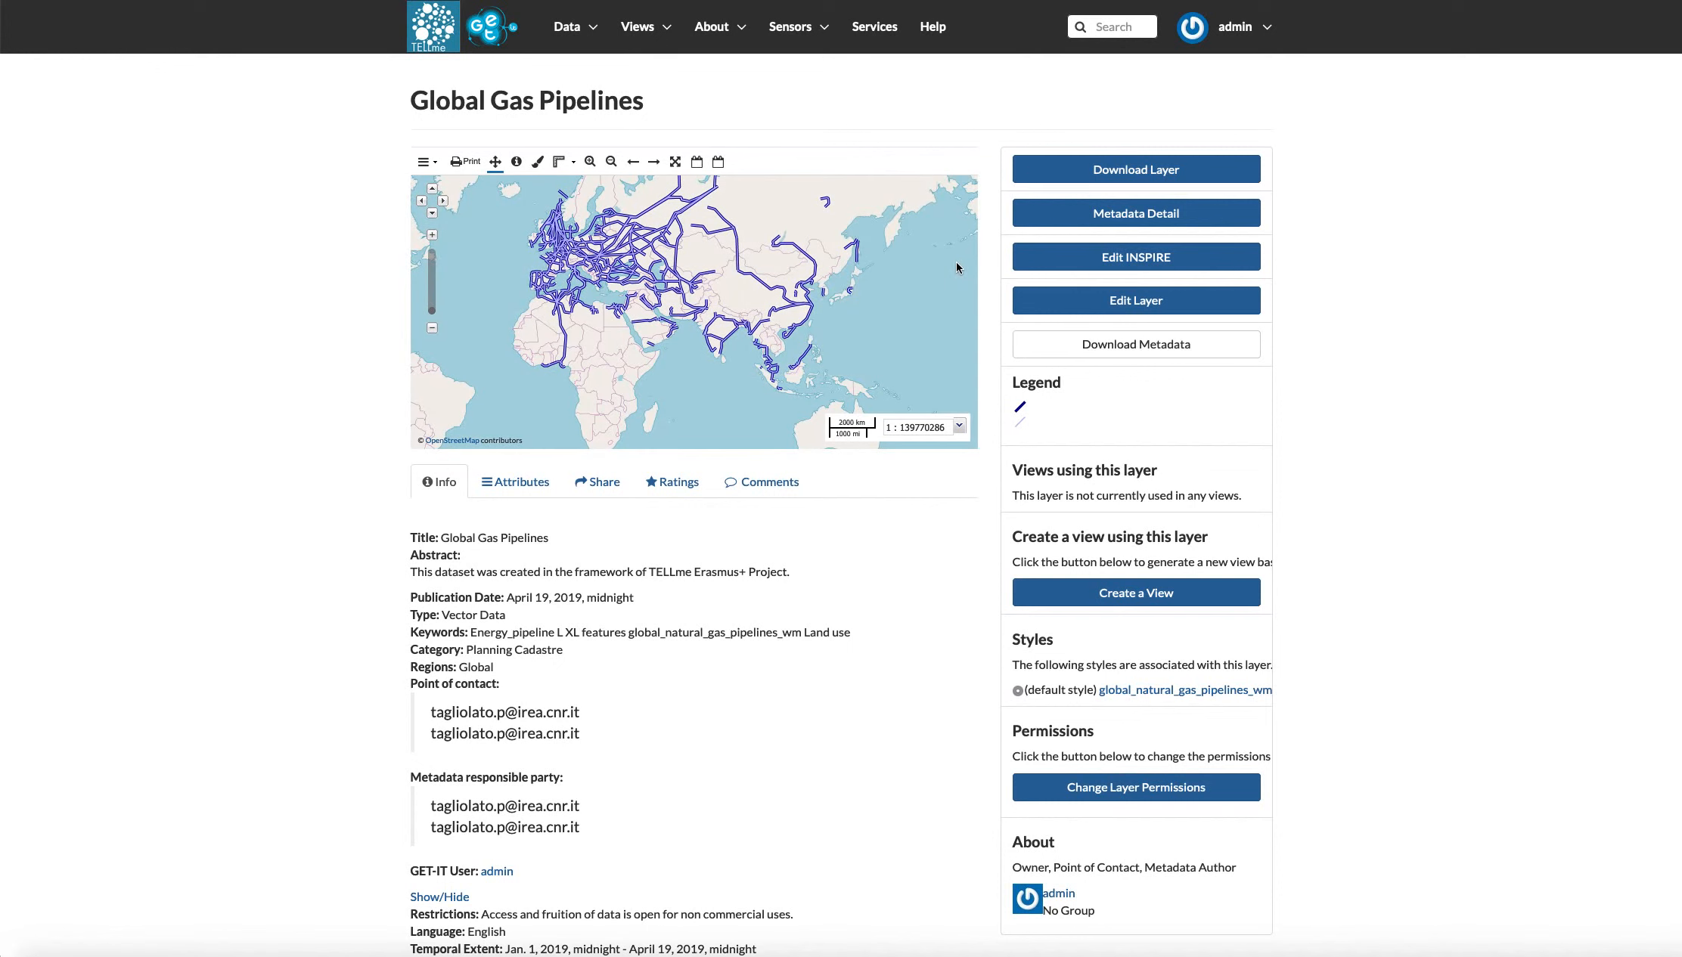
key(super+shift+5)
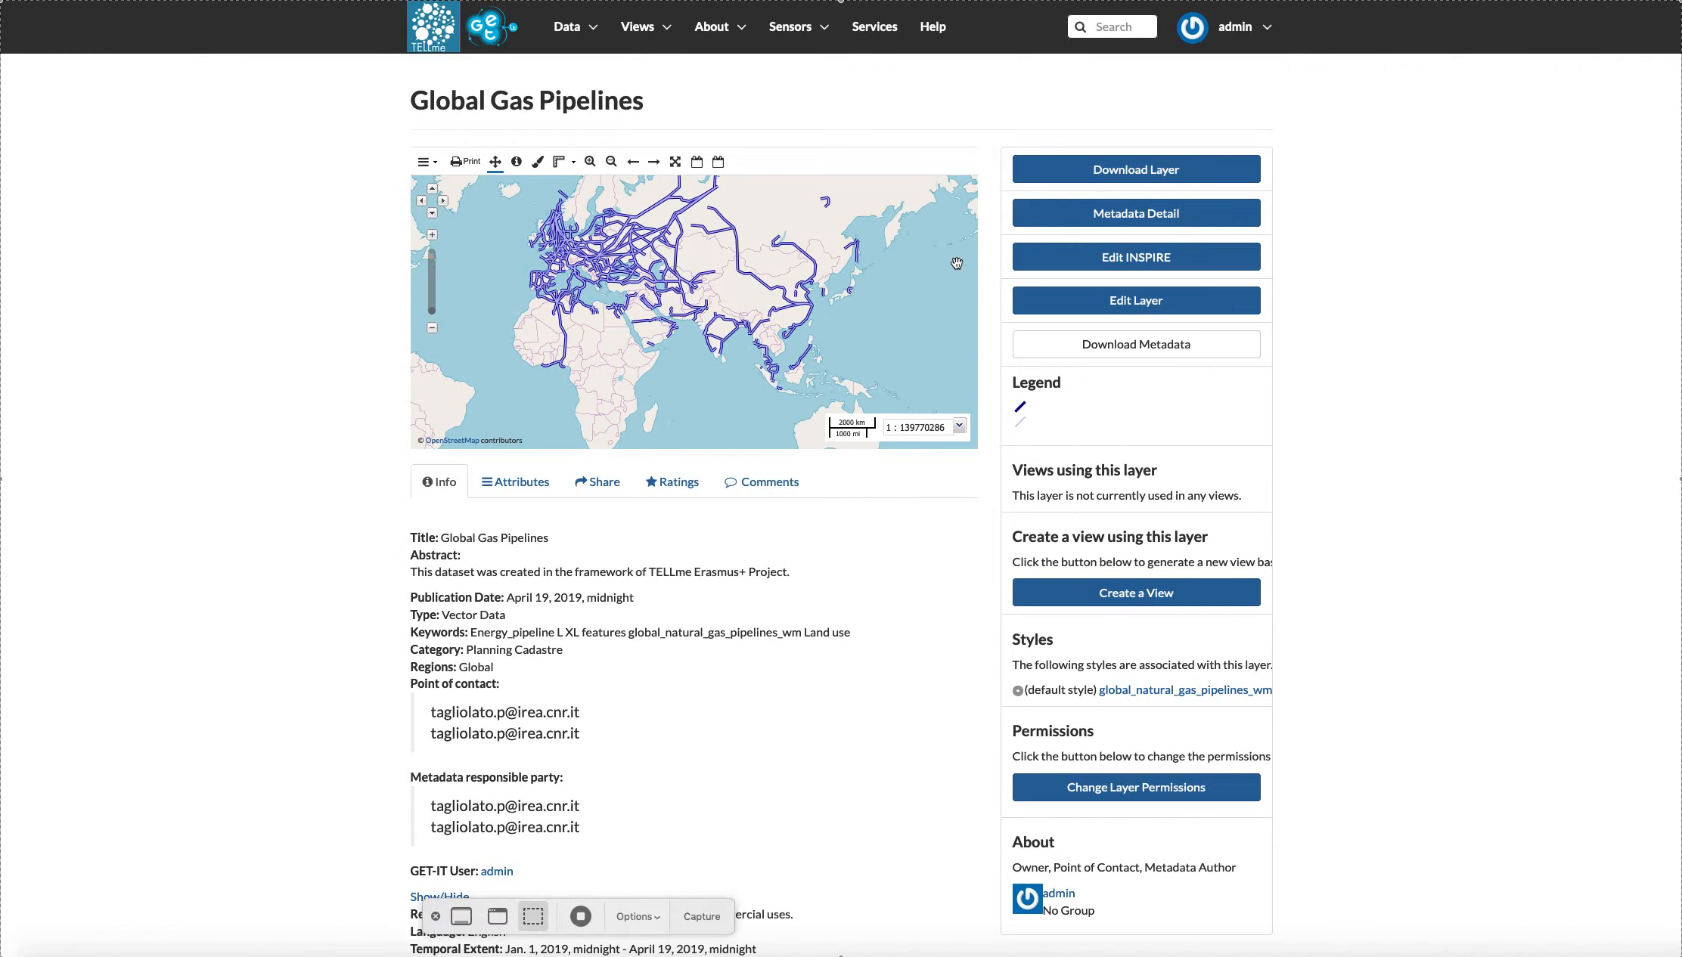